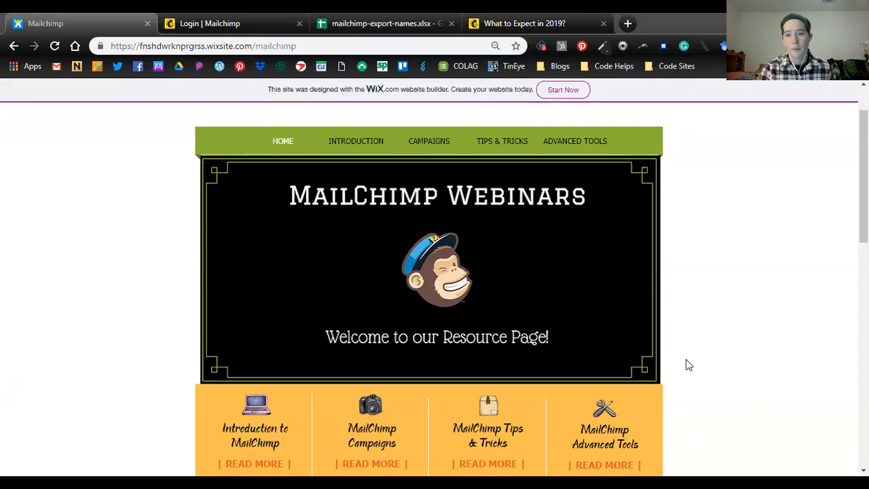
- Look over the webinar list on the resource page and open the details of Introduction to MailChimp
scroll(690, 365, "down", 1)
scroll(636, 367, "down", 2)
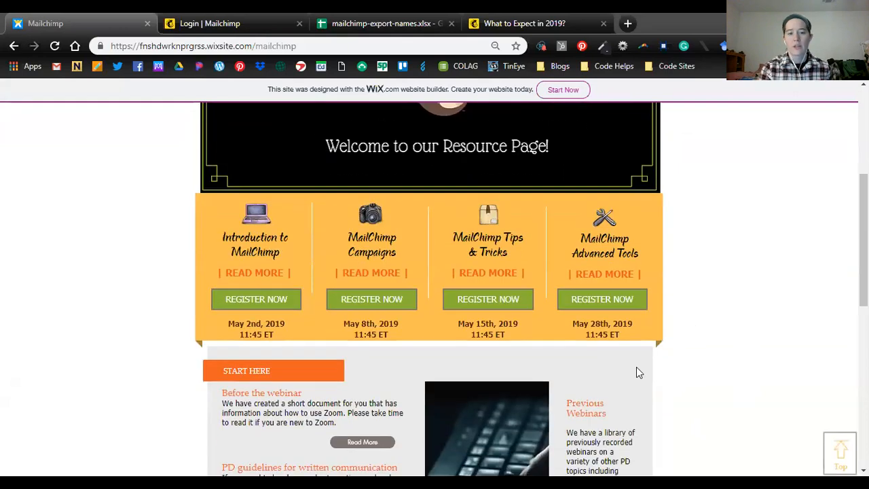
scroll(636, 365, "up", 1)
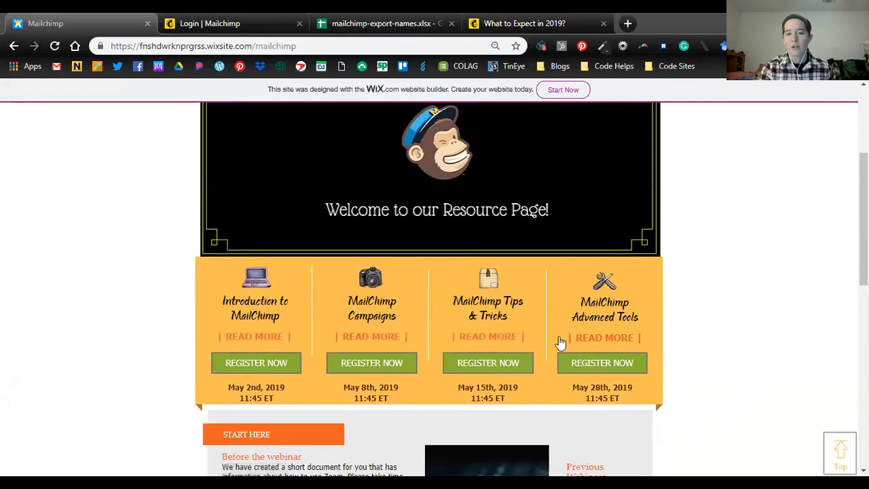
left_click(259, 338)
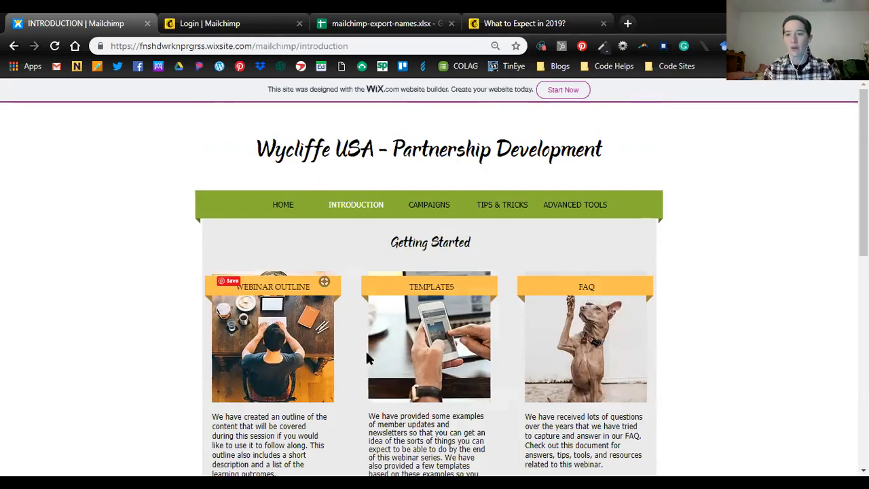
- Review the Sample Three newsletter linked under Templates from start to end, and close it to return to the Introduction page
scroll(492, 326, "down", 2)
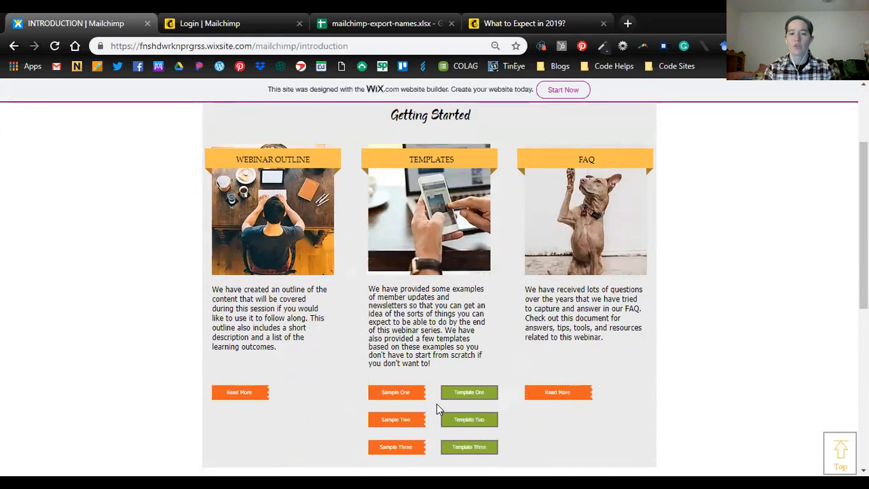
scroll(462, 404, "up", 2)
scroll(478, 361, "down", 3)
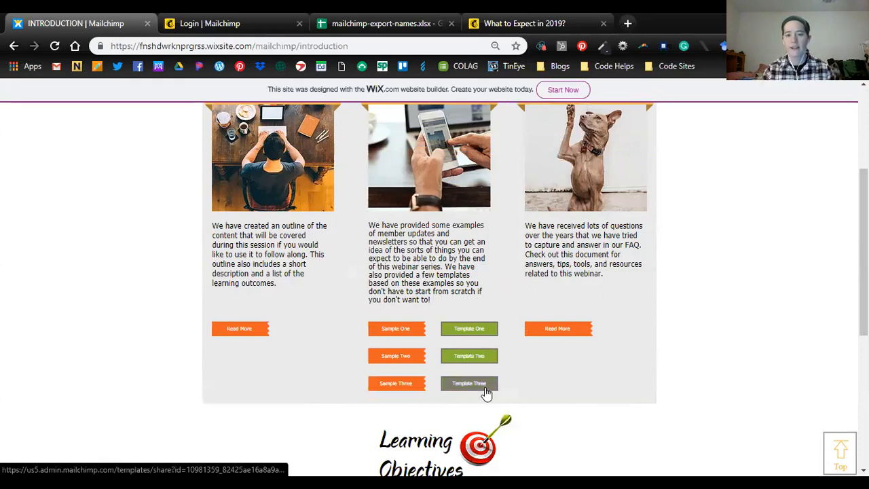
left_click(401, 386)
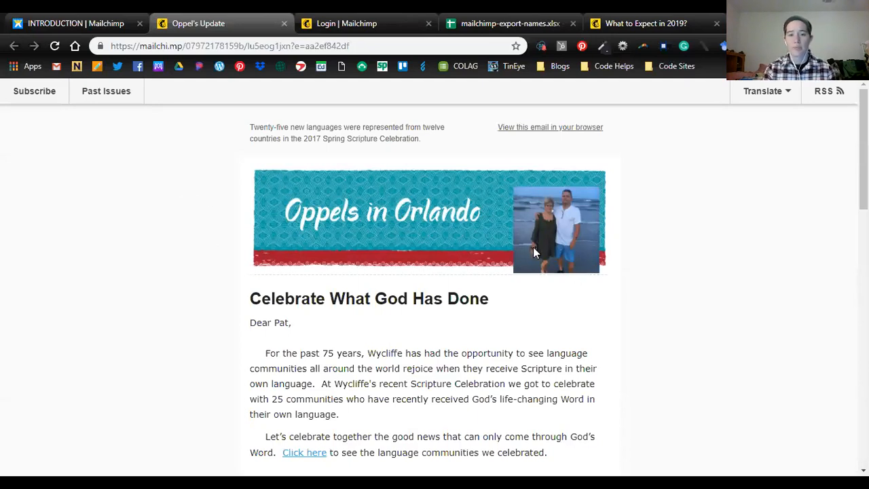
scroll(530, 262, "down", 5)
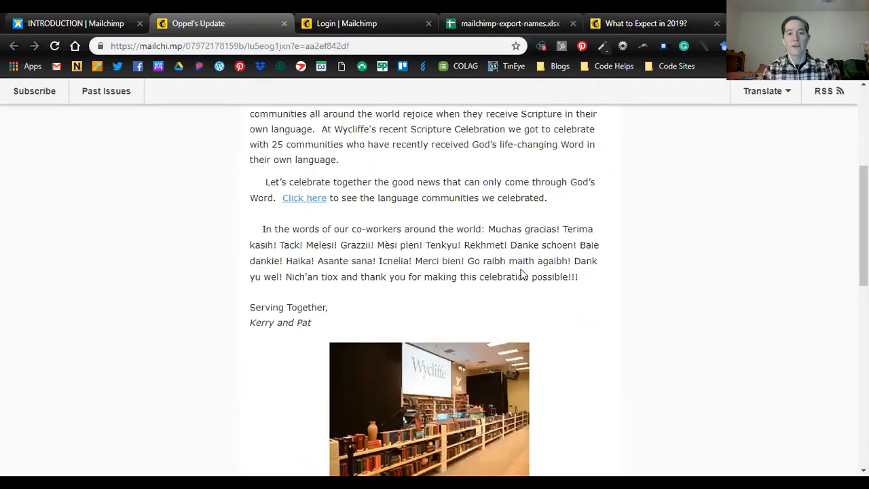
scroll(531, 275, "down", 7)
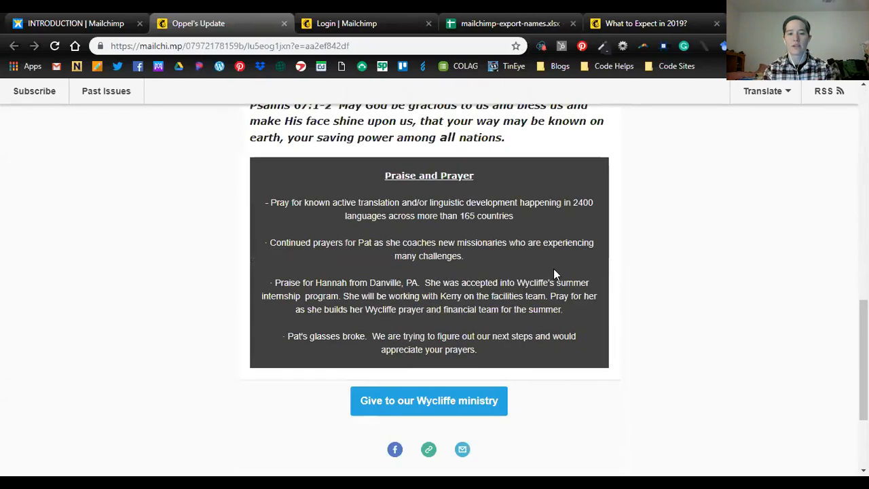
scroll(561, 275, "up", 13)
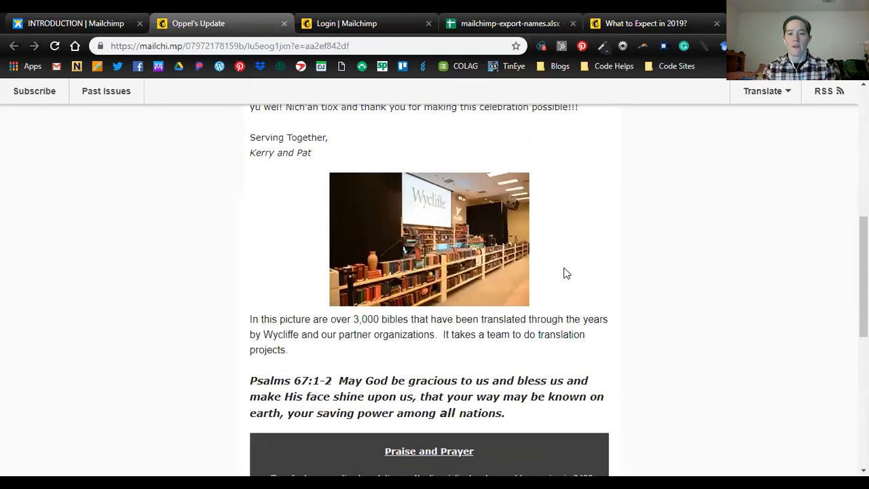
scroll(407, 150, "up", 1)
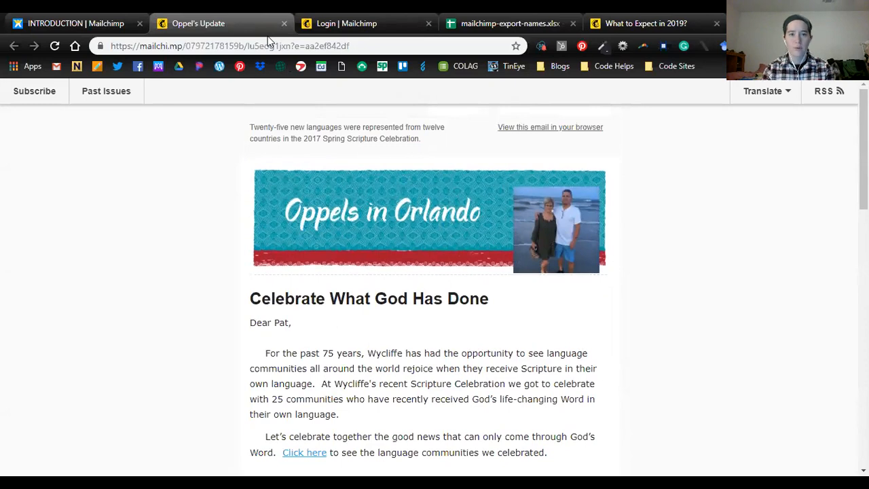
left_click(285, 24)
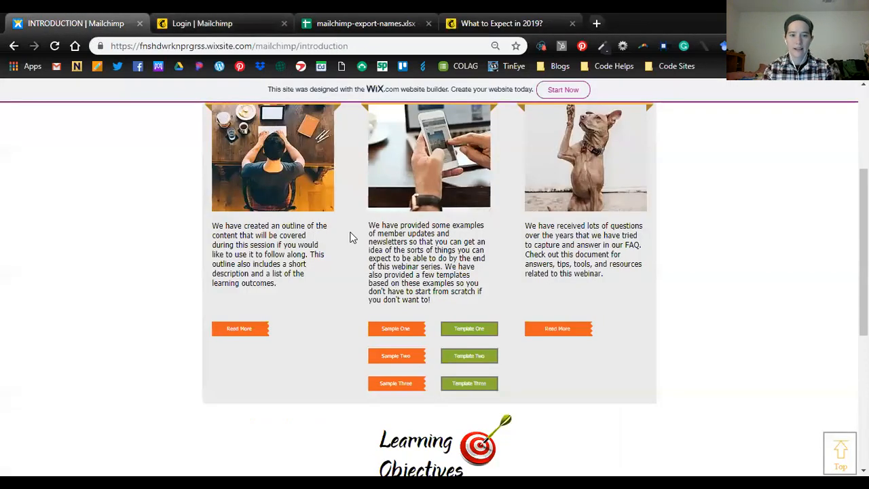
- Review the Sample Two newsletter, including its footer links, and close it to return to the Introduction page
left_click(381, 352)
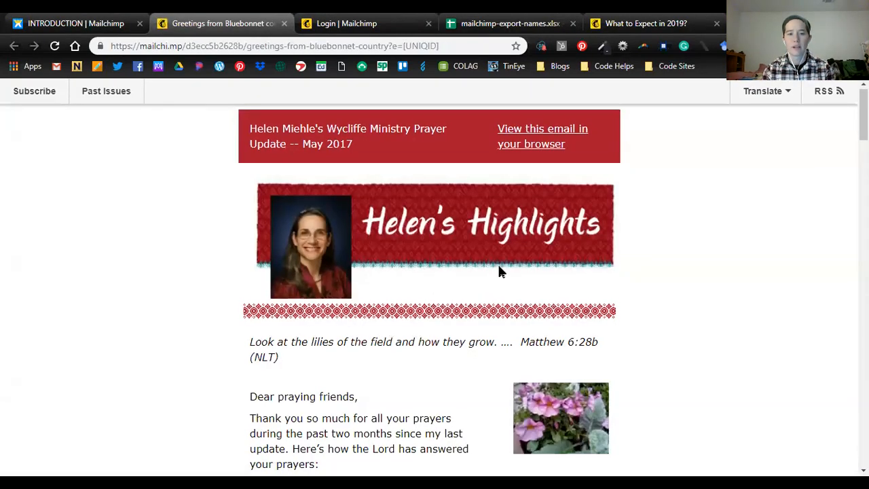
scroll(493, 273, "down", 8)
scroll(507, 270, "down", 13)
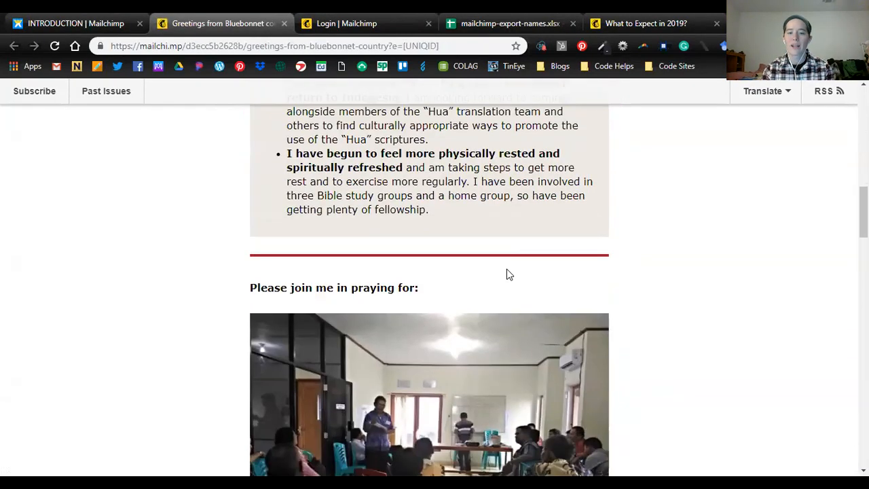
scroll(529, 284, "down", 15)
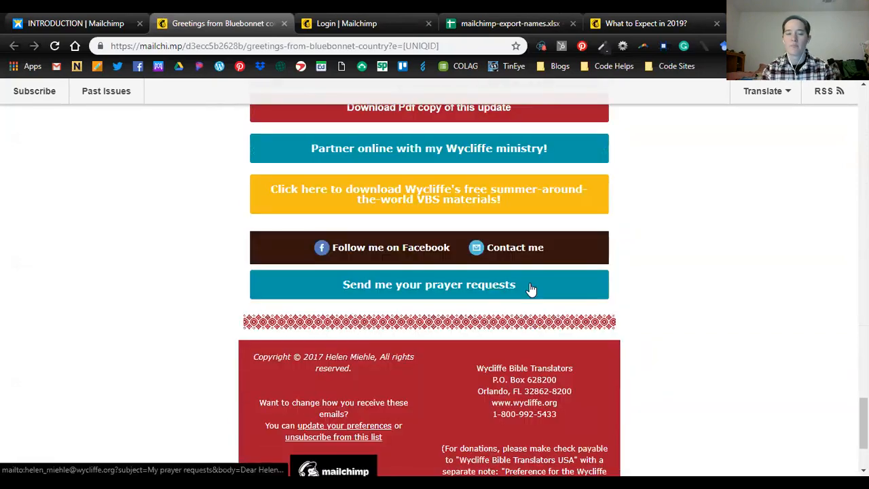
scroll(530, 288, "down", 2)
scroll(530, 272, "up", 20)
scroll(530, 258, "up", 6)
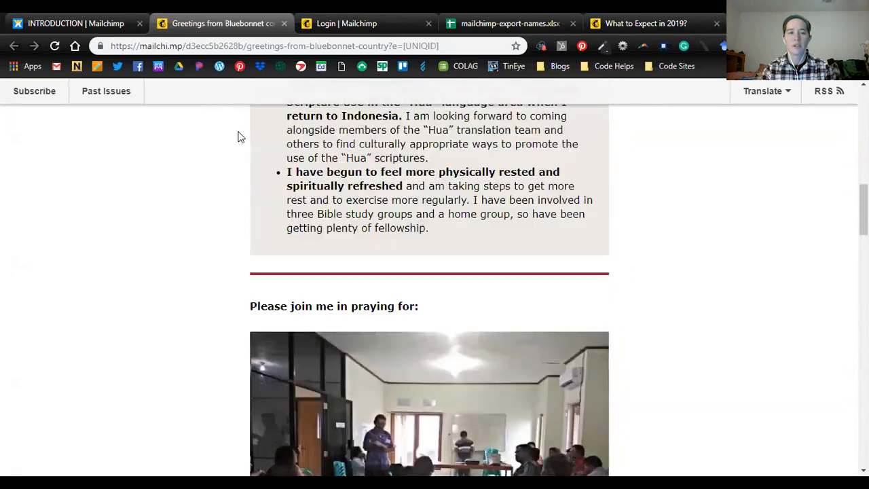
left_click(283, 23)
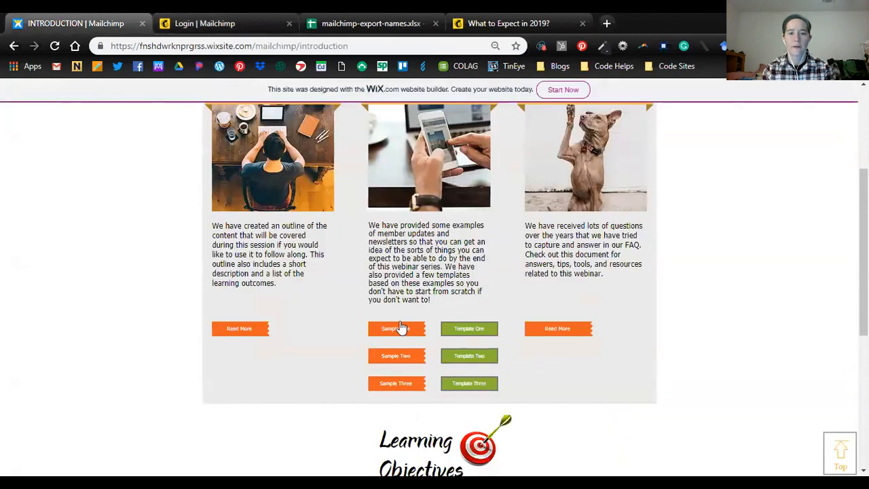
- Review the Sample One newsletter and close it to return to the Introduction page
left_click(397, 329)
scroll(475, 329, "down", 7)
scroll(483, 340, "down", 4)
scroll(483, 340, "up", 11)
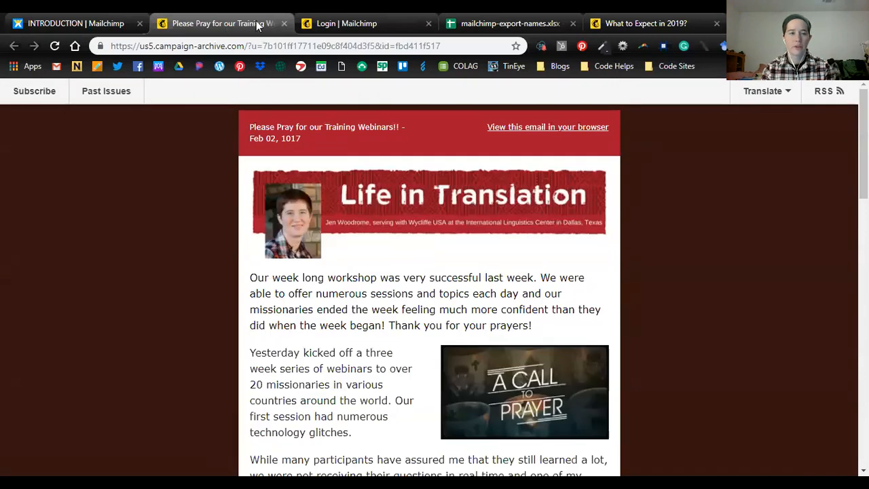
left_click(284, 23)
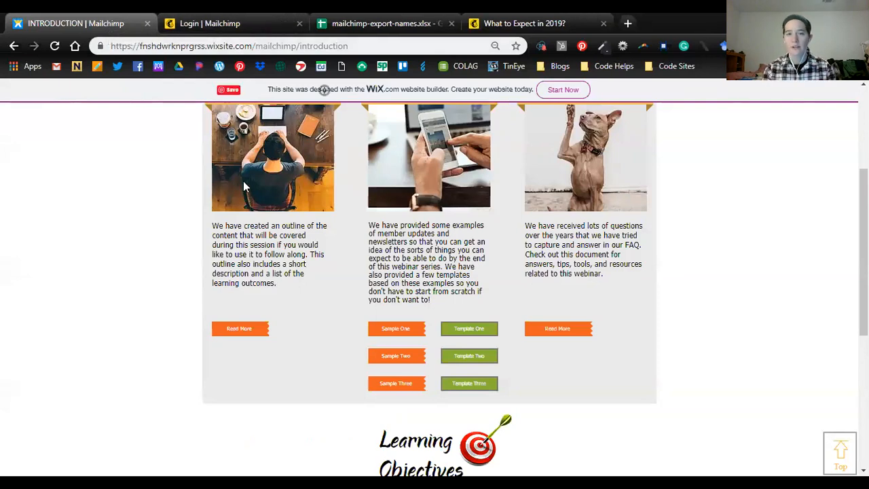
- Switch from the webinar site to mailchimp.com and open the sign-up form for a free account
left_click(241, 23)
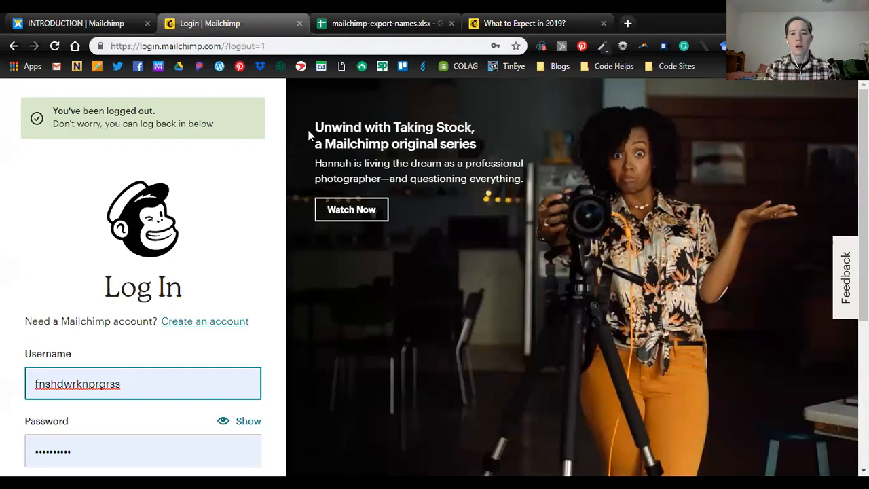
left_click(397, 47)
type("mail")
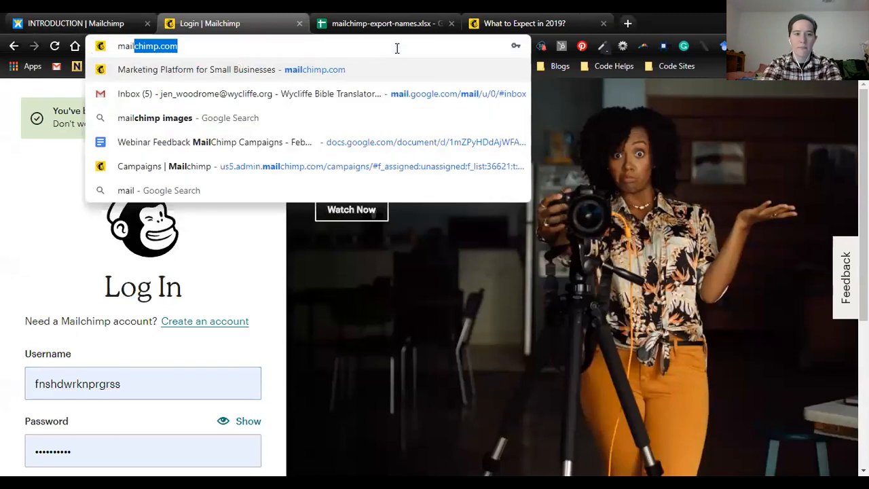
key("Return")
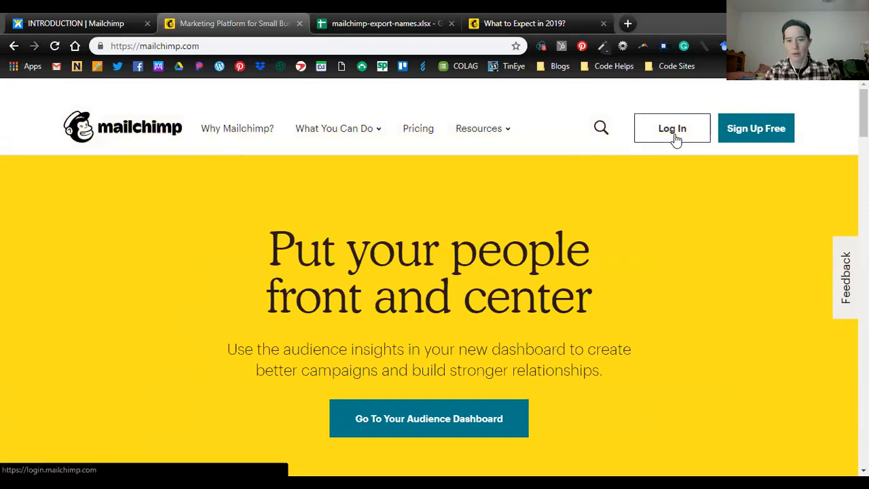
left_click(756, 132)
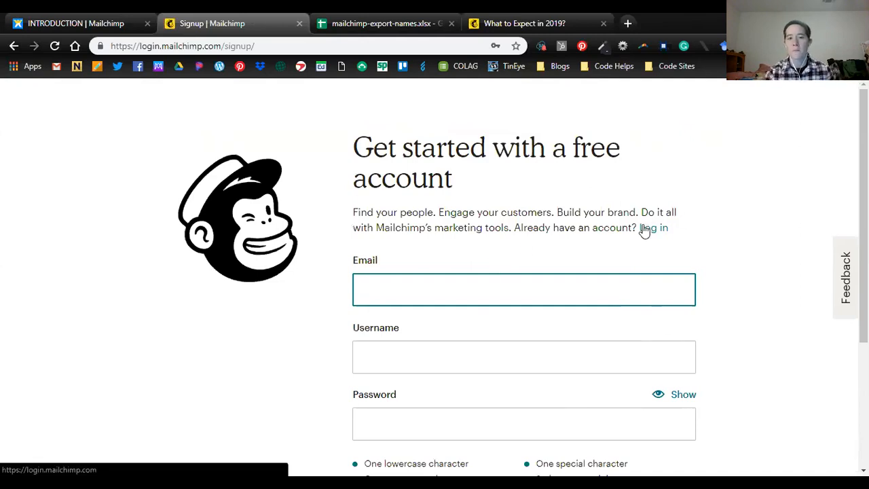
- Fill in the organization's e-mail address in the sign-up form
left_click(525, 290)
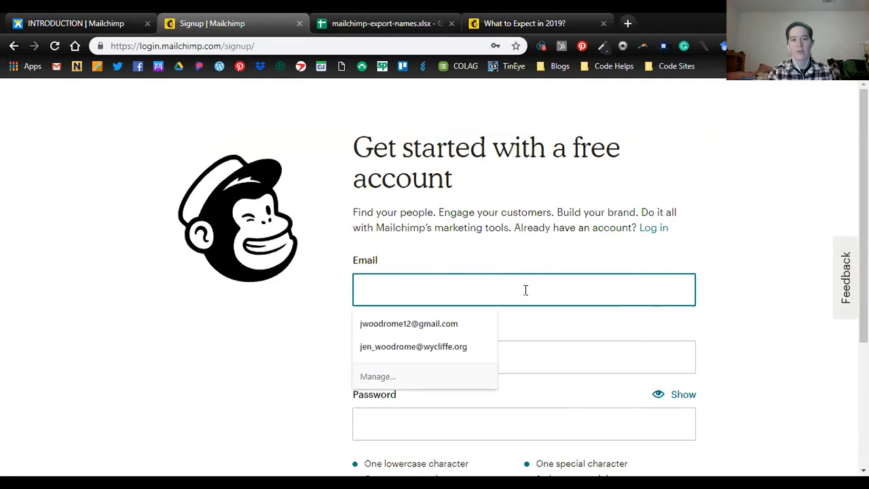
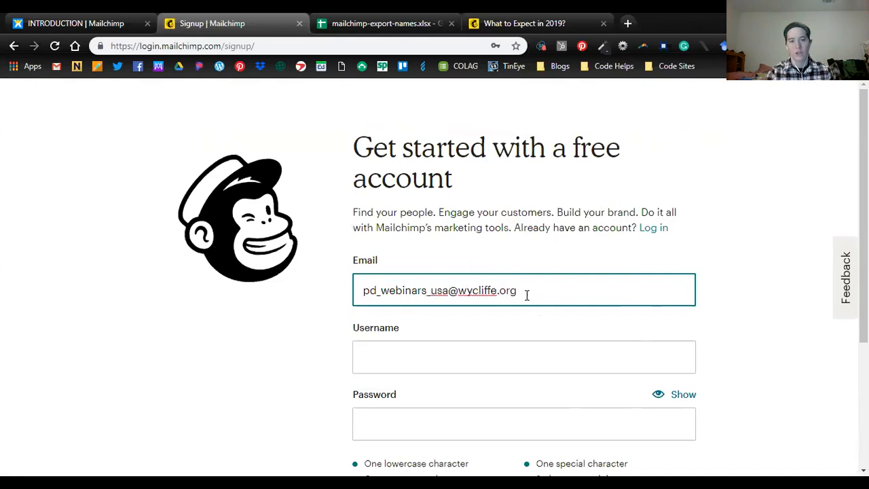
left_click(326, 314)
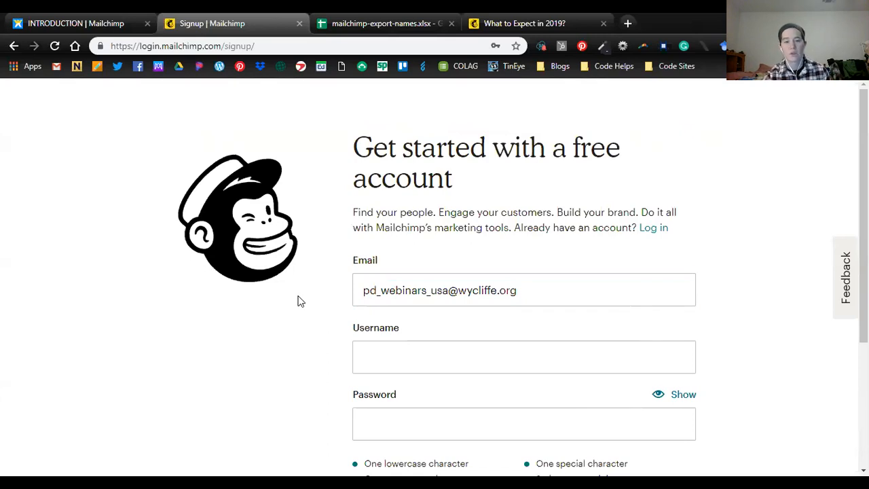
- Paste the prepared account username, made of letters and numbers, into the sign-up form
scroll(380, 272, "down", 1)
left_click(447, 295)
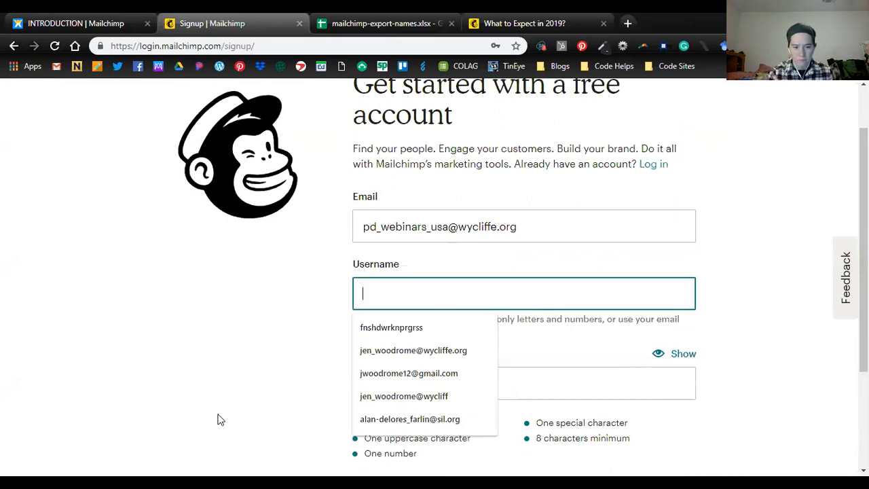
left_click(331, 176)
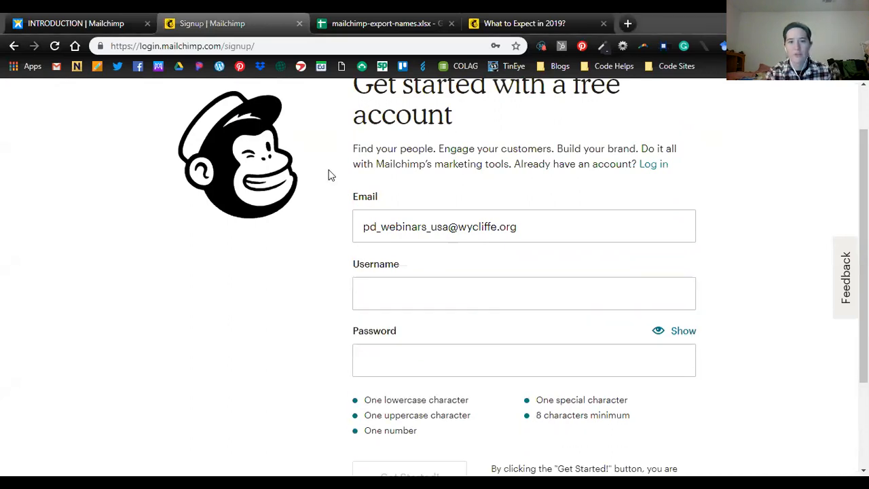
left_click(509, 294)
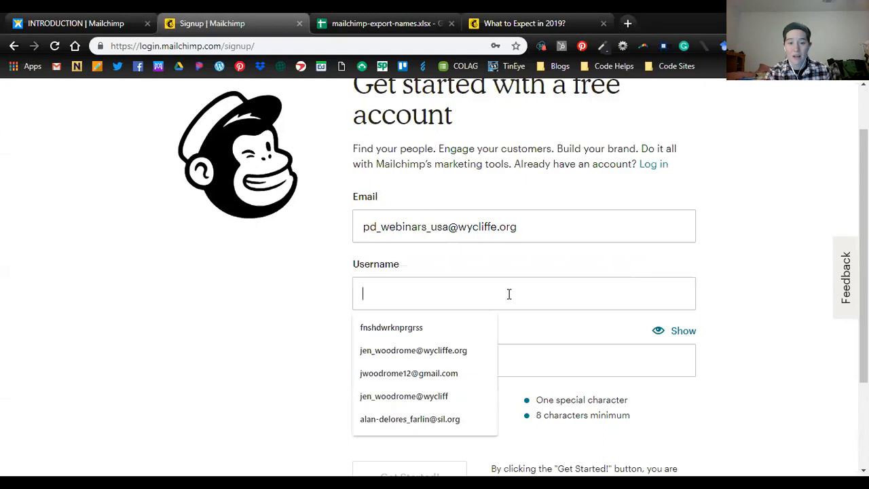
key("ctrl+v")
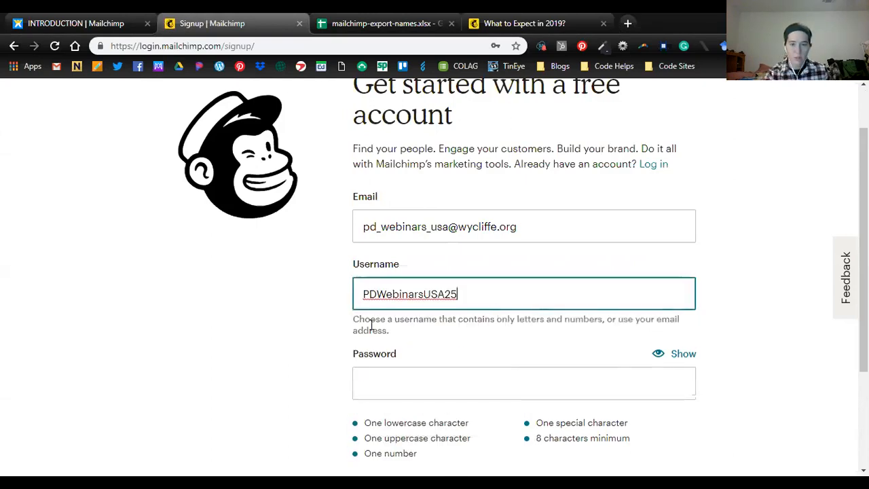
- Enter the prepared account password in the sign-up form, then remove its final special character and add it back
left_click(403, 379)
key("alt+Tab")
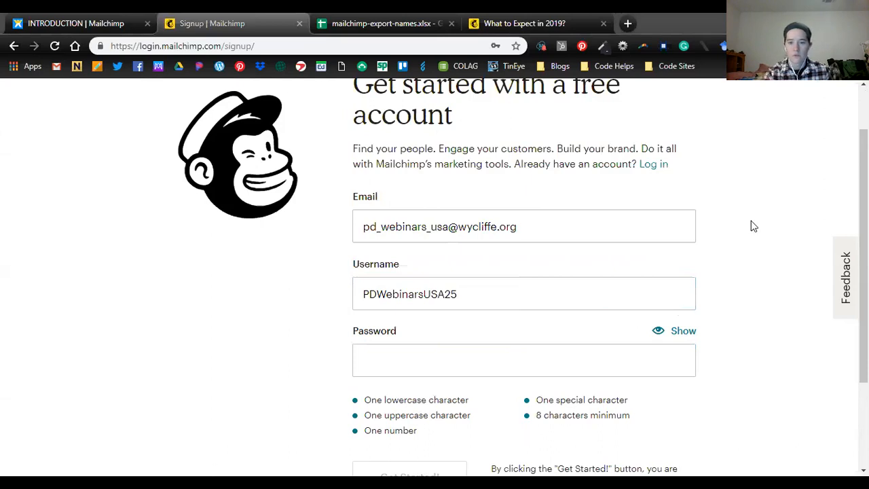
left_click(462, 365)
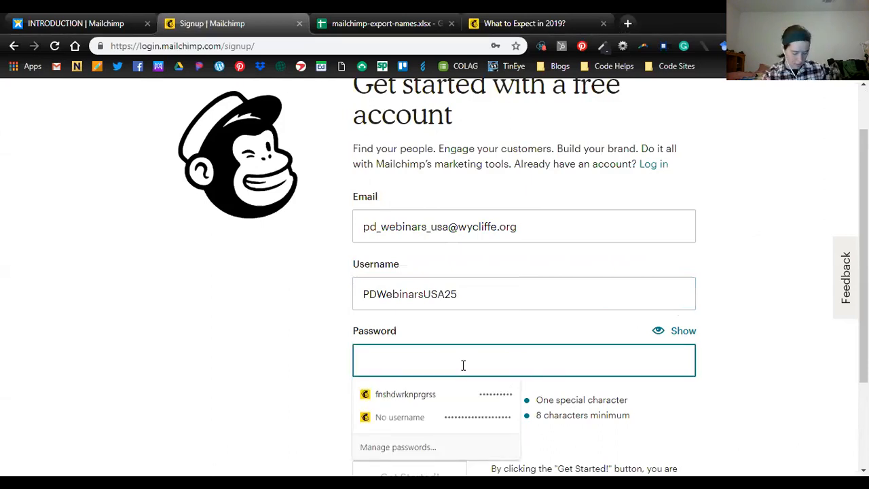
key("ctrl+v")
left_click(458, 361)
scroll(468, 363, "down", 1)
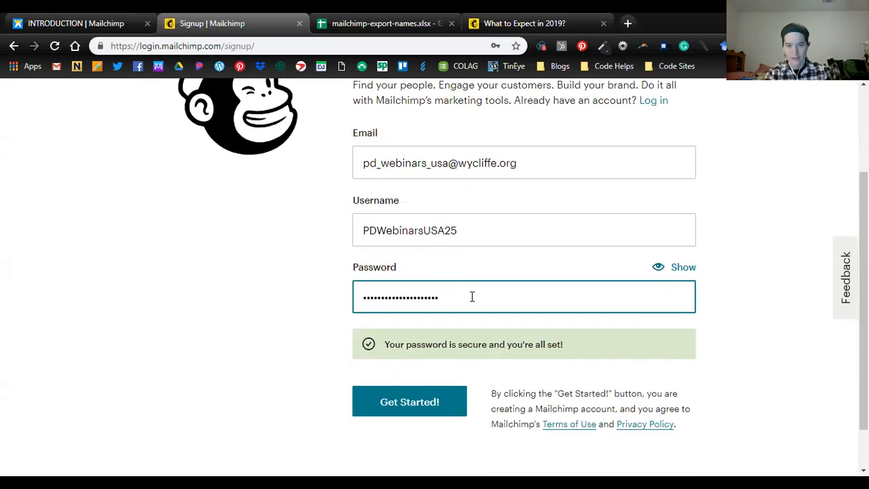
key("BackSpace")
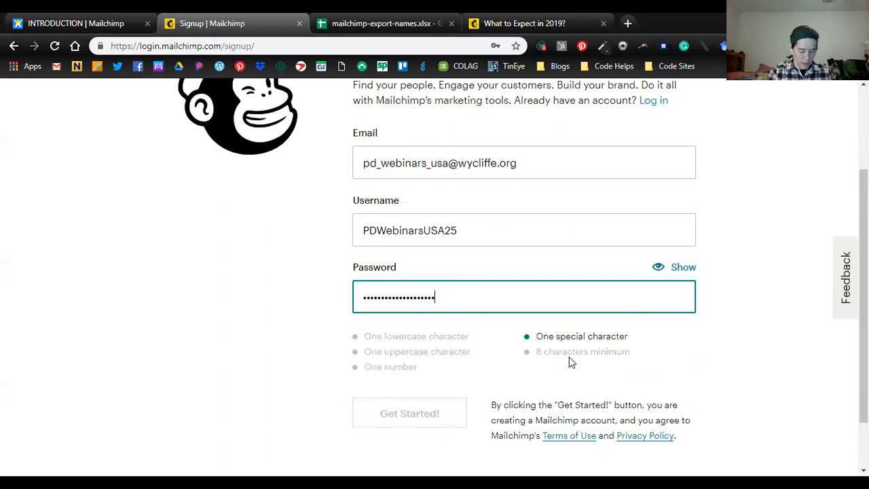
type("!")
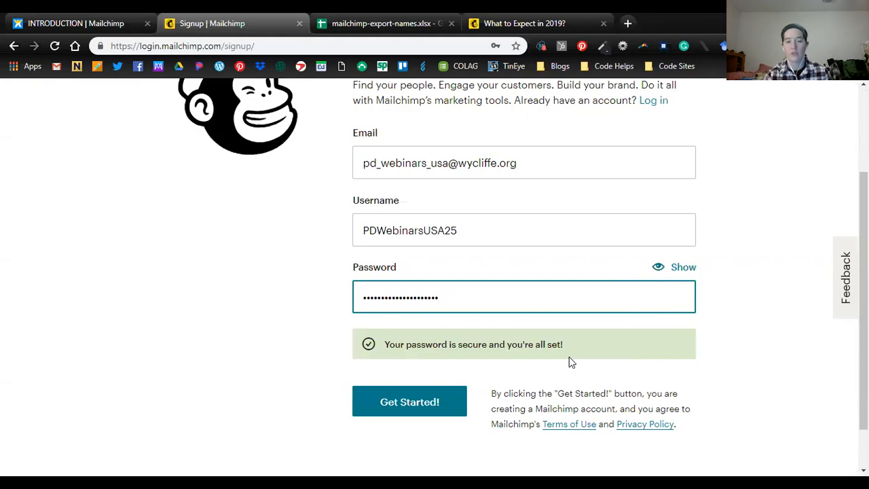
- Submit the completed sign-up form and pass the check confirming you are human
left_click(498, 232)
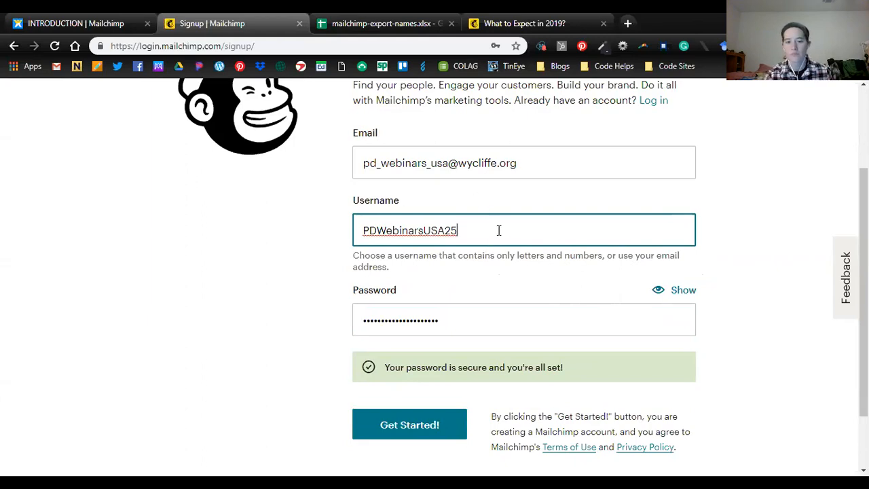
scroll(498, 231, "down", 1)
left_click(409, 361)
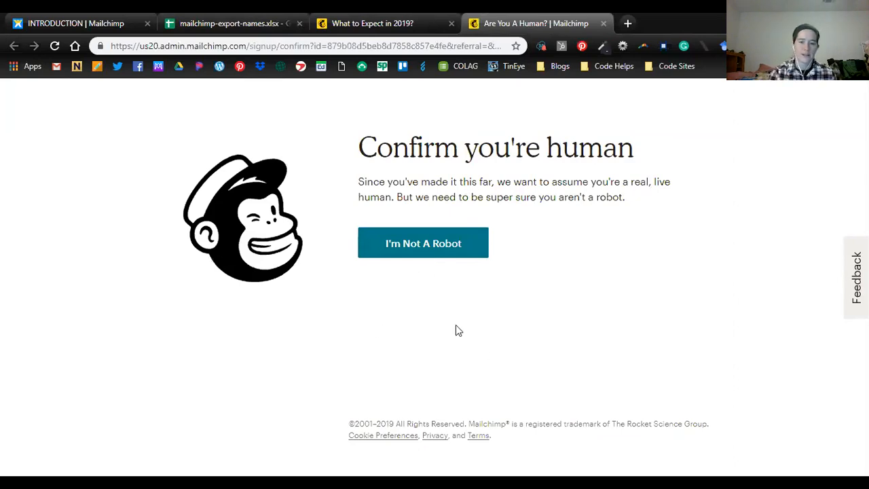
left_click(451, 243)
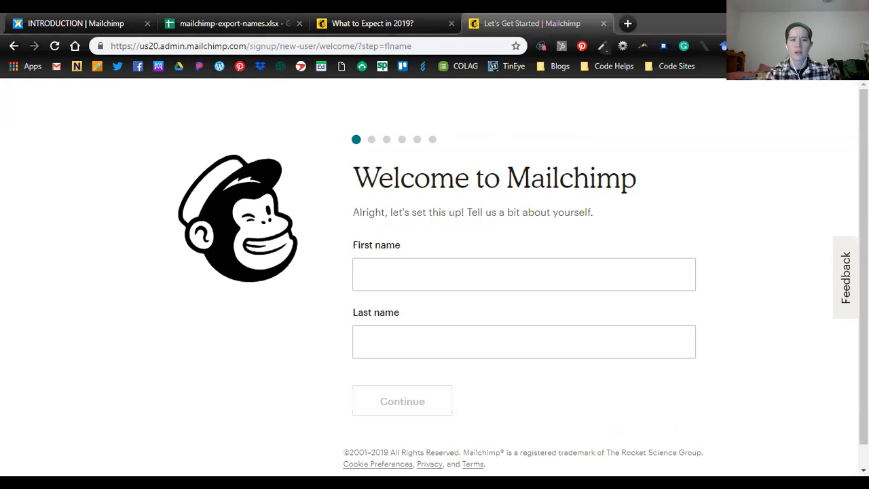
- Enter the account owner's first and last name in the account setup and continue to the business details
left_click(444, 263)
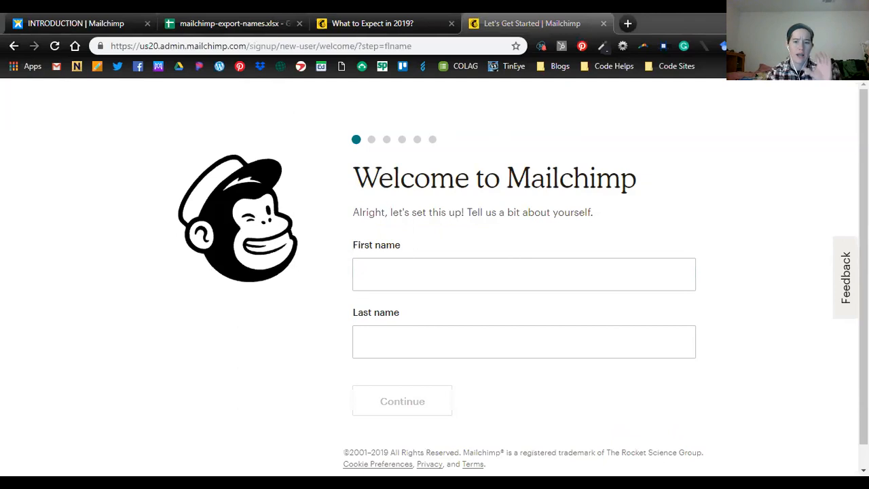
left_click(325, 297)
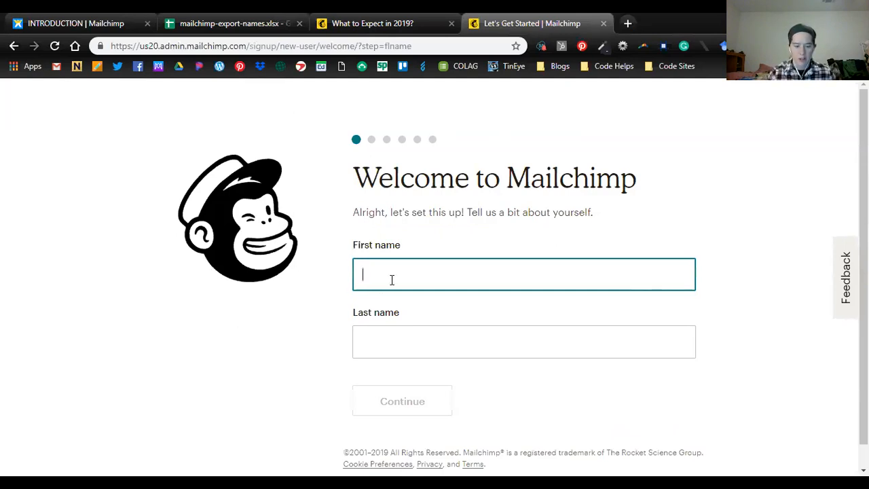
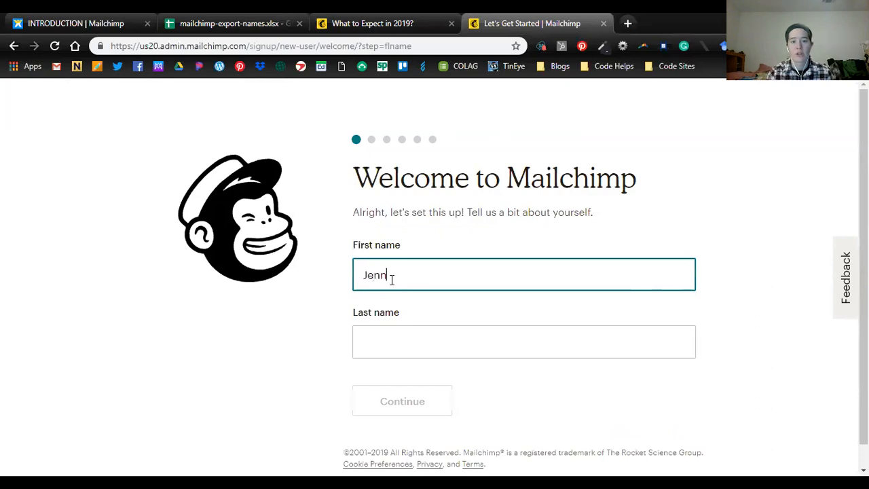
key("Tab")
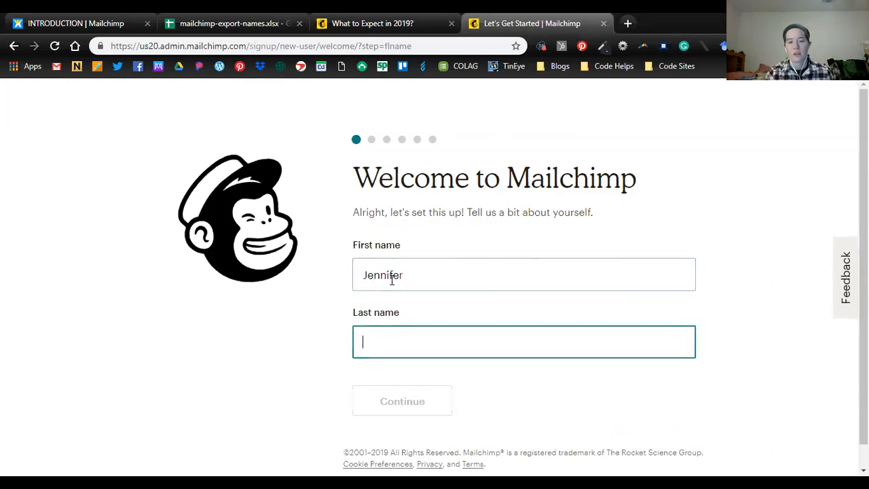
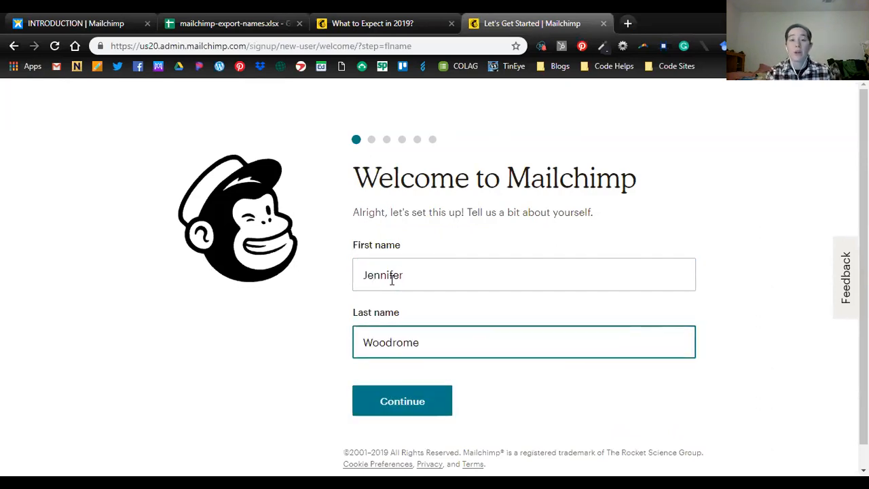
left_click(419, 270)
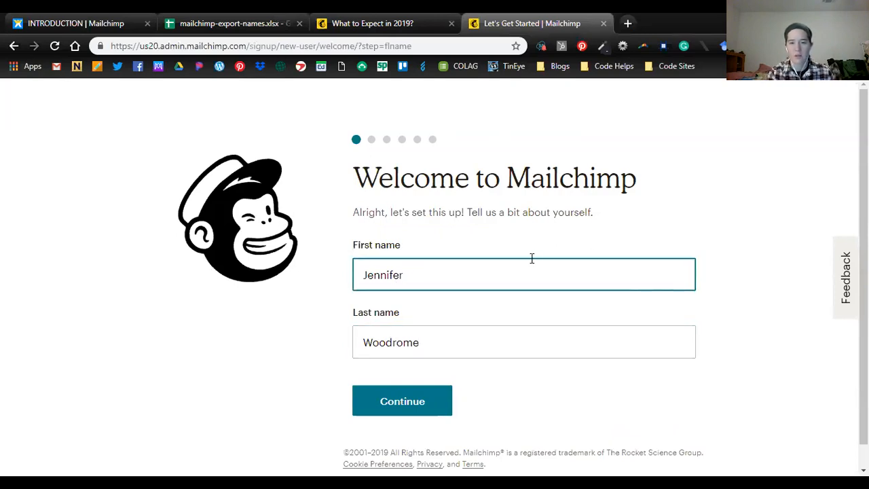
left_click(412, 402)
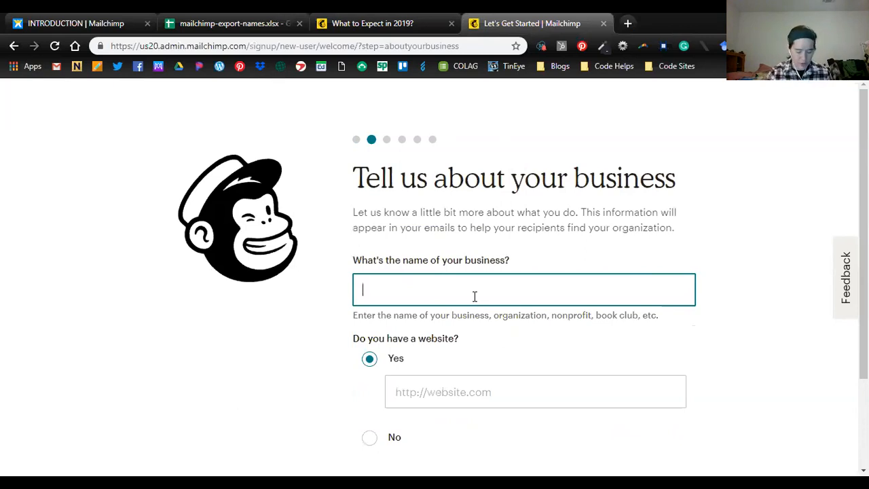
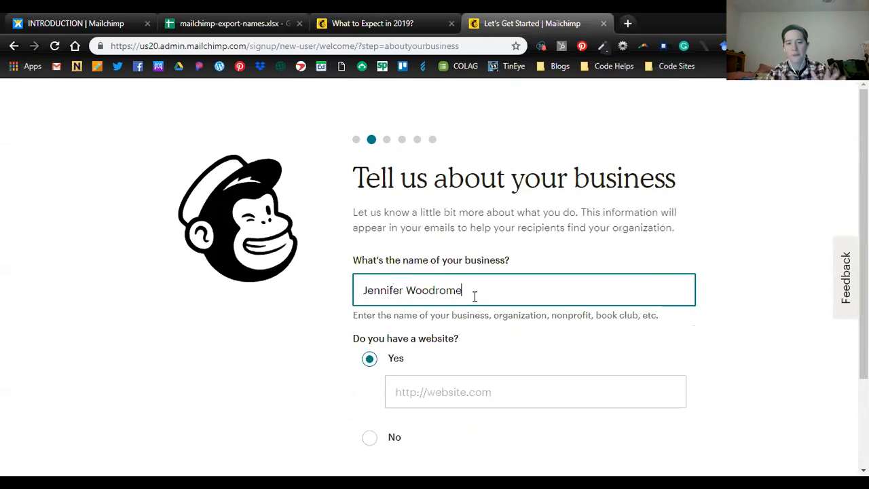
- Enter the account owner's full name as the name of the business
scroll(476, 296, "down", 1)
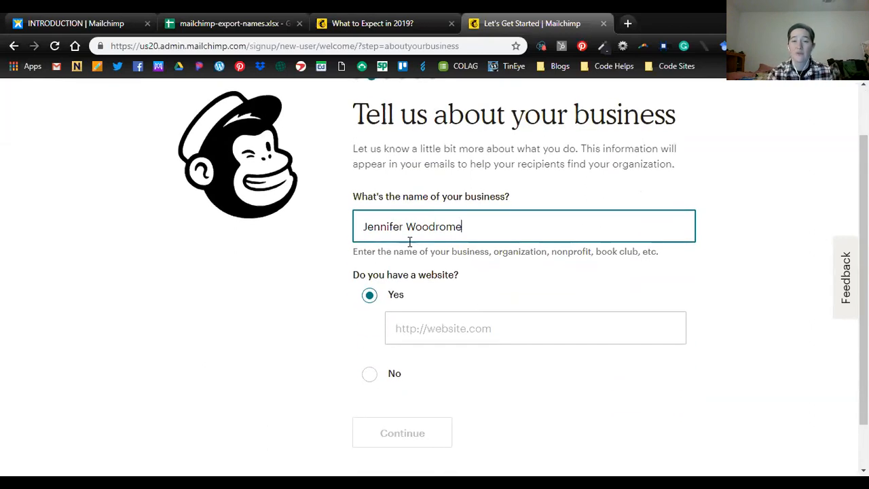
scroll(437, 249, "up", 1)
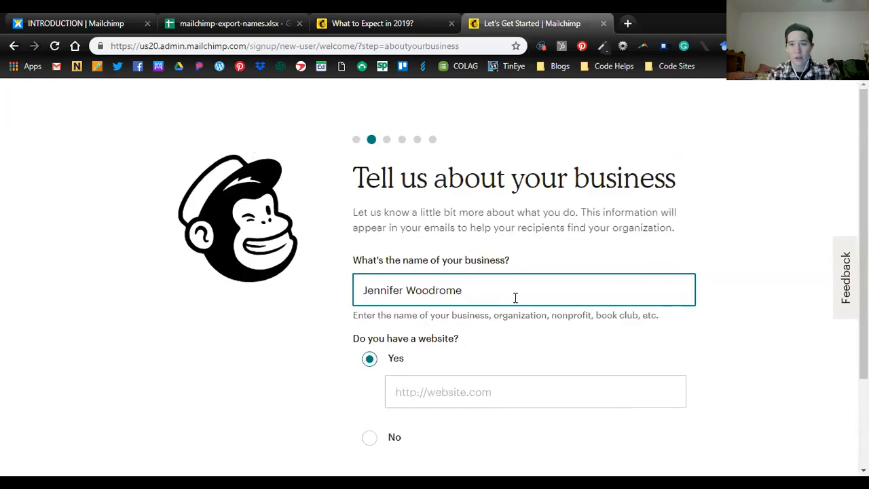
scroll(524, 309, "down", 2)
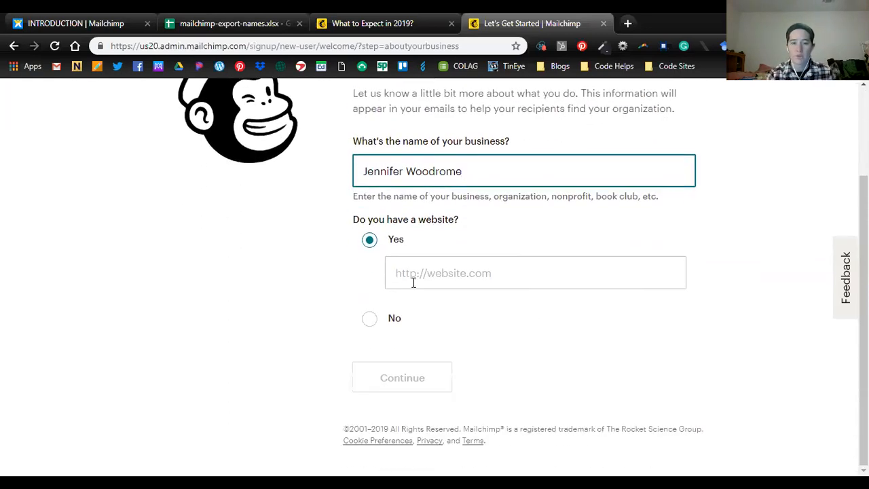
left_click(370, 319)
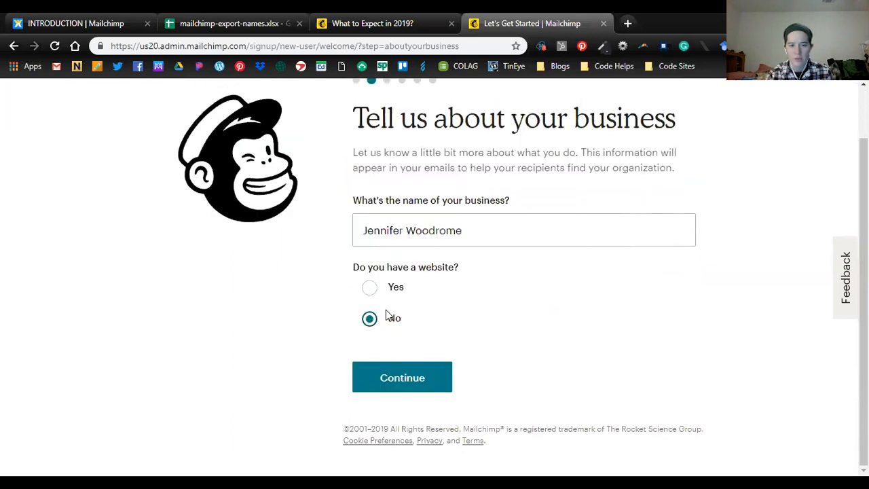
left_click(371, 292)
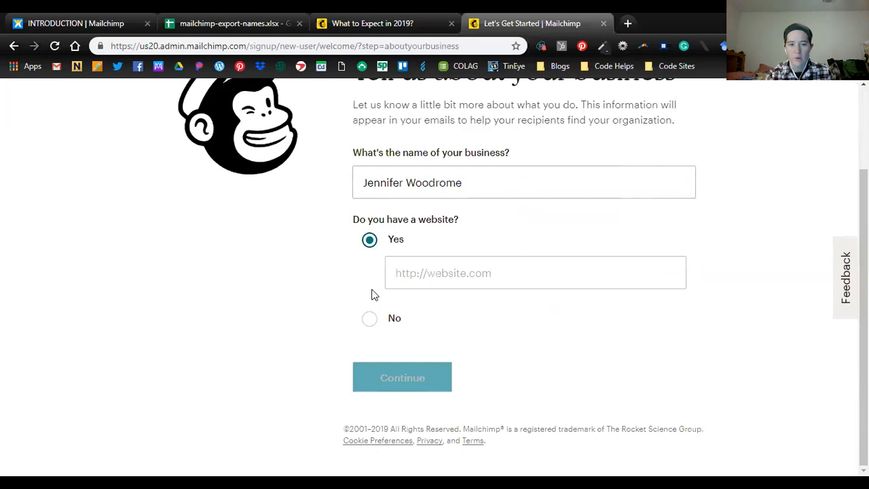
left_click(436, 271)
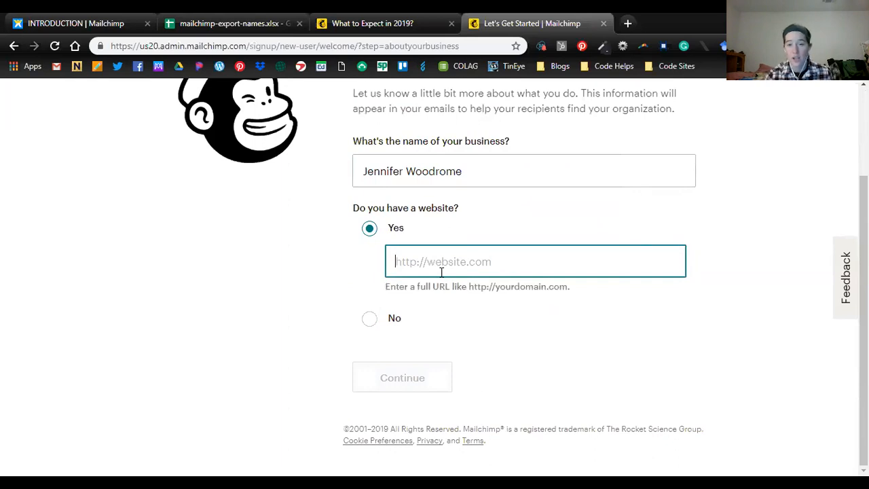
type("w")
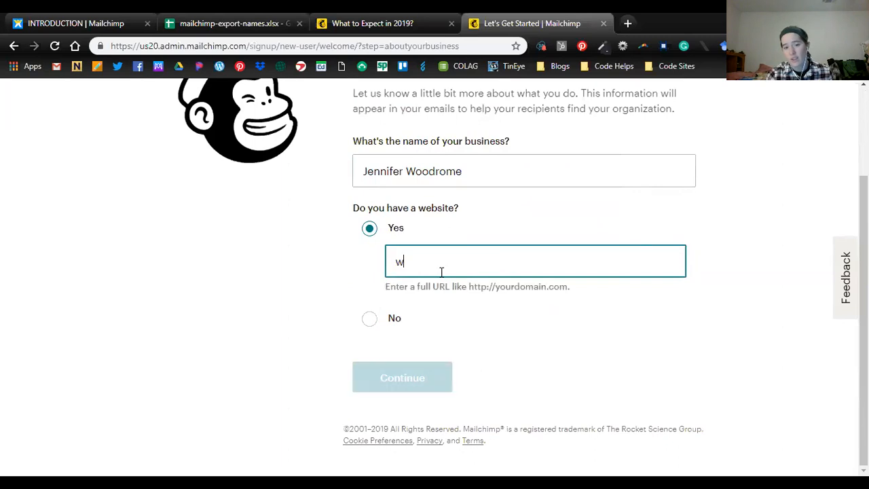
type("ww.wycliffe.org")
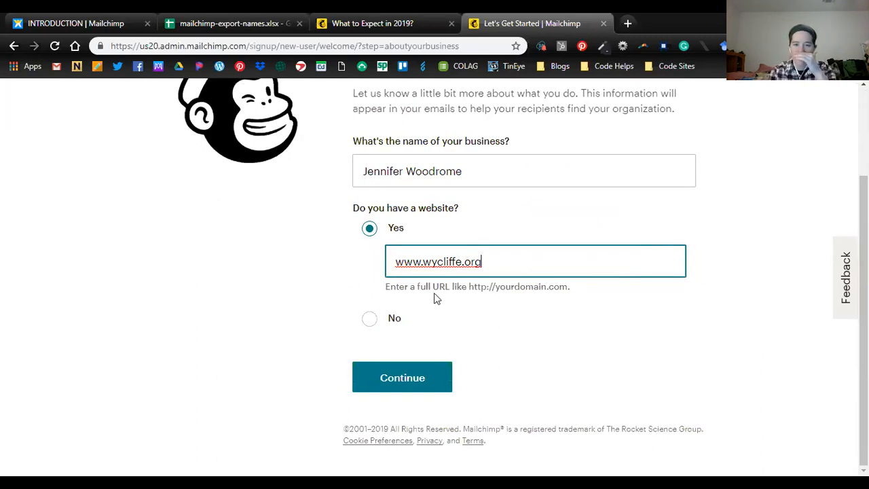
left_click(417, 389)
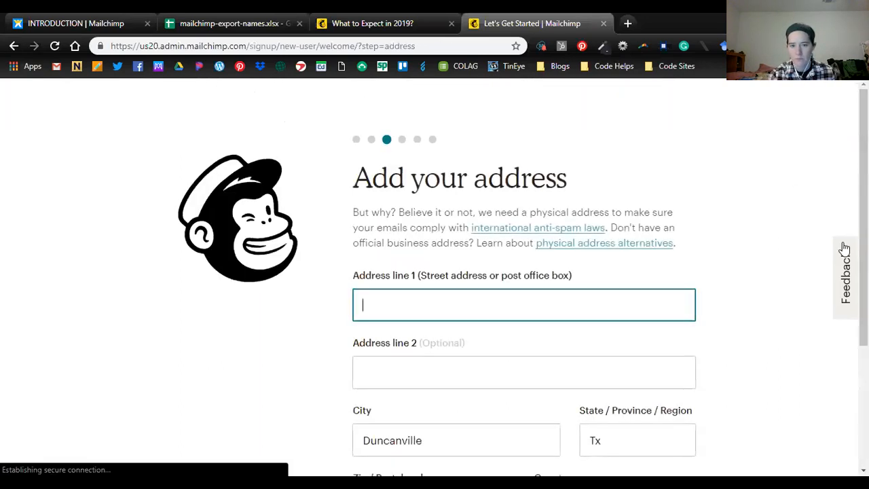
- Enter the street address in address line 1, leave line 2 empty, and submit the address details
scroll(780, 226, "down", 1)
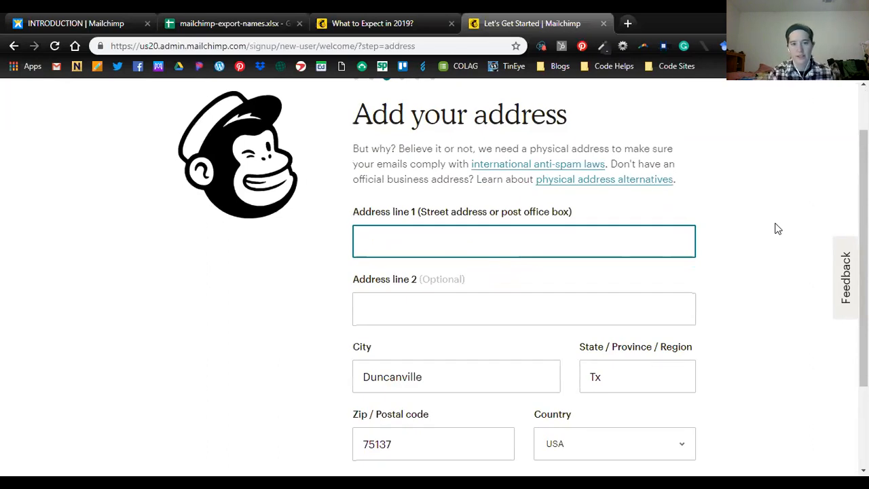
type("123 Oak Str")
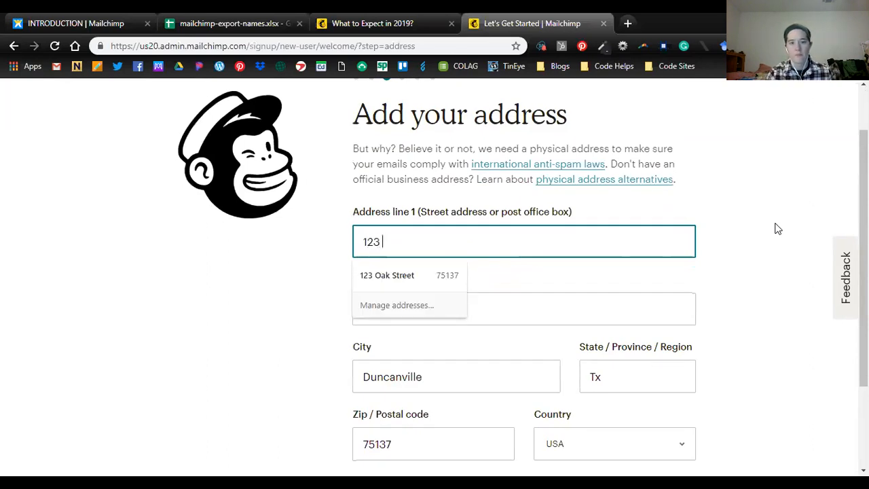
type("eet")
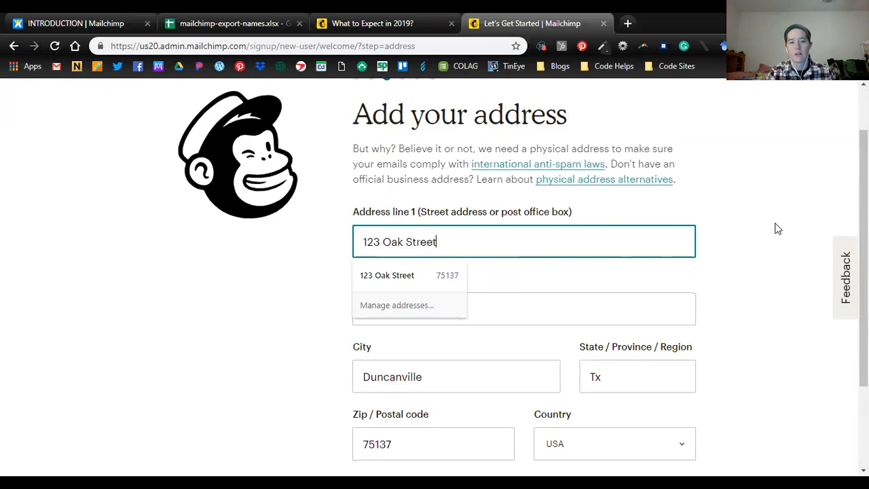
left_click(285, 281)
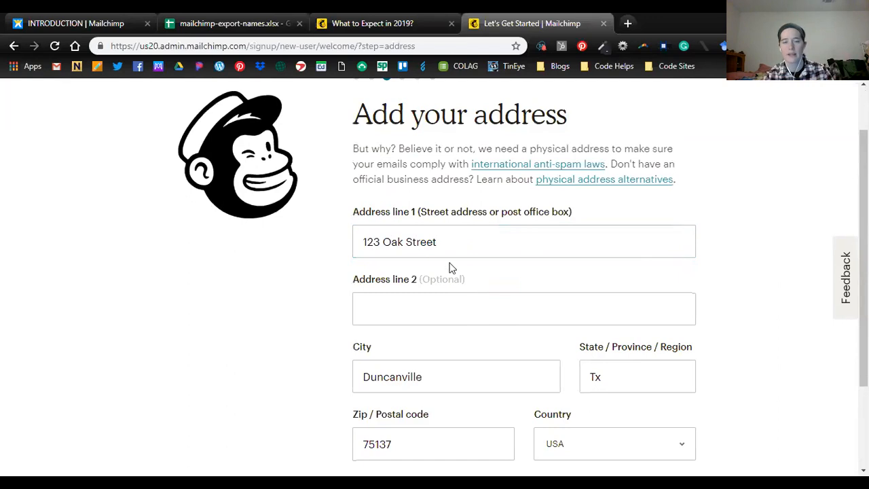
left_click(434, 310)
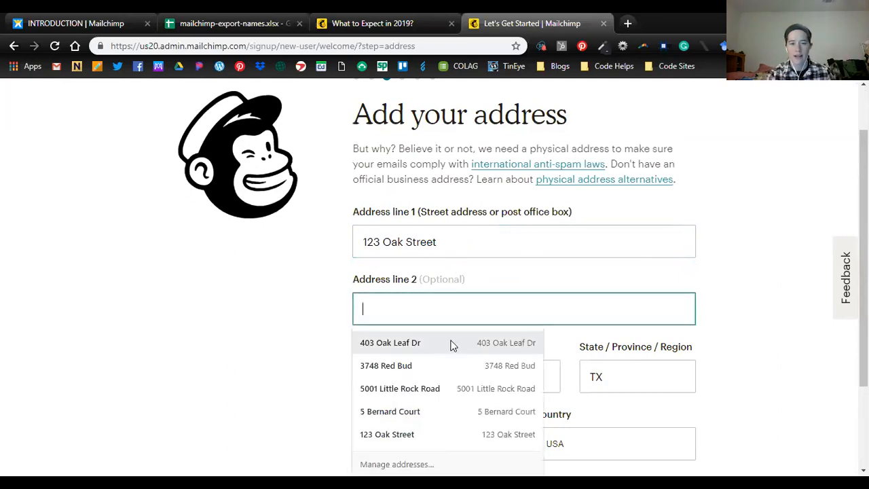
left_click(282, 325)
scroll(285, 324, "down", 1)
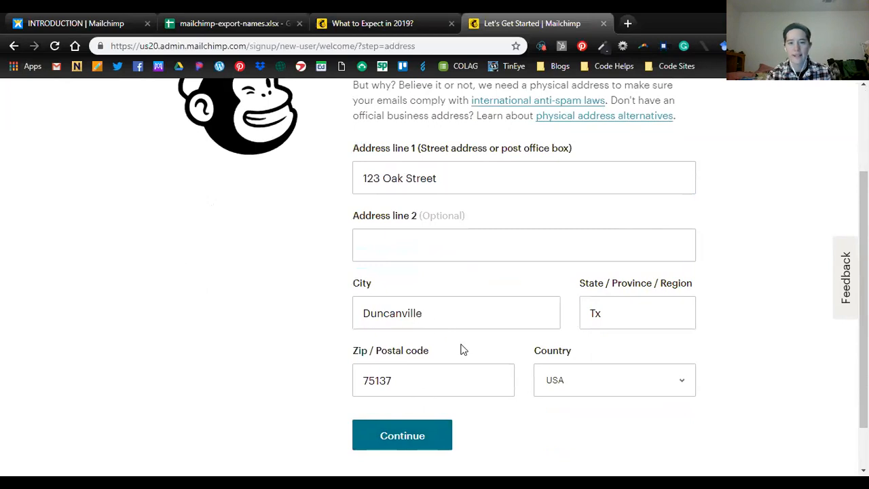
left_click(428, 446)
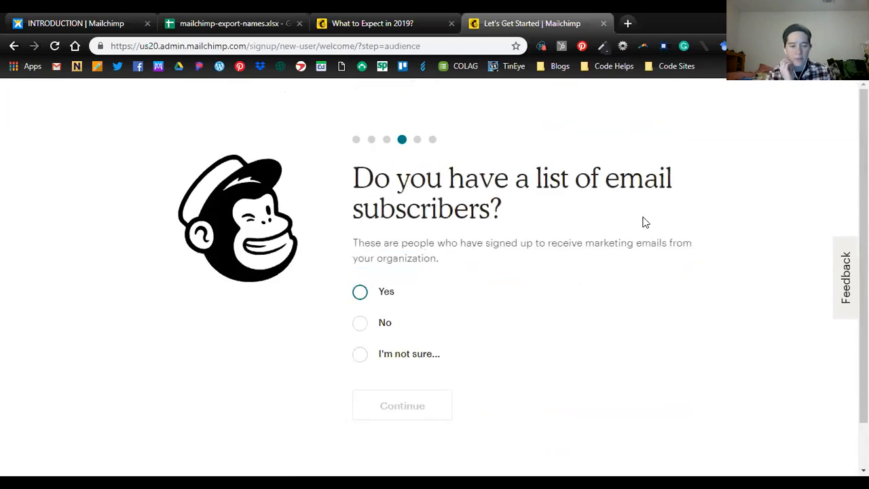
- Answer No to having a list of email subscribers and continue without connecting Facebook or Twitter
left_click(360, 324)
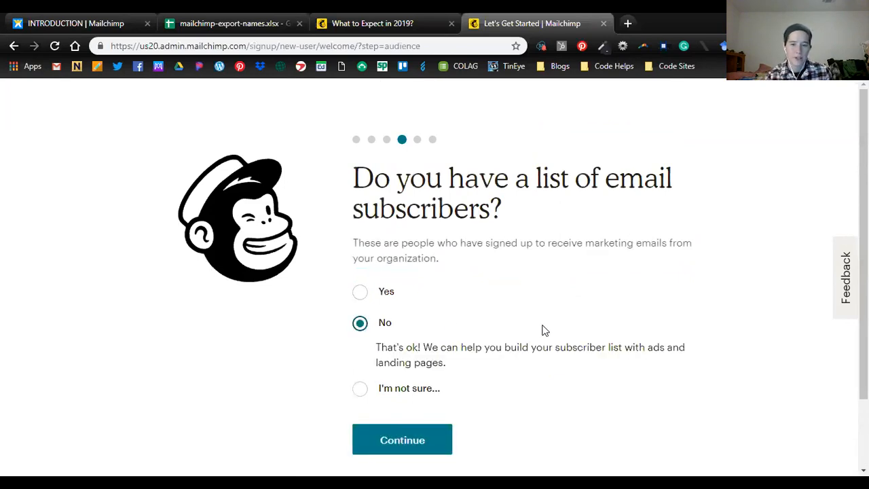
left_click(412, 431)
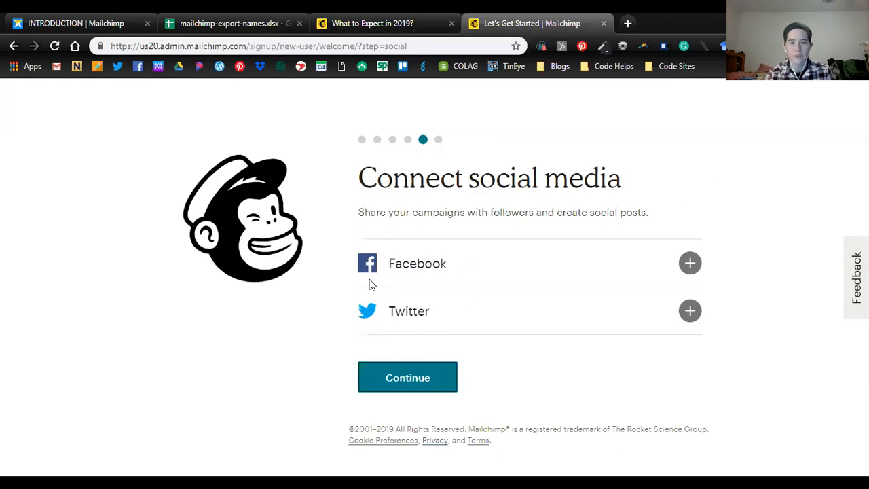
left_click(405, 386)
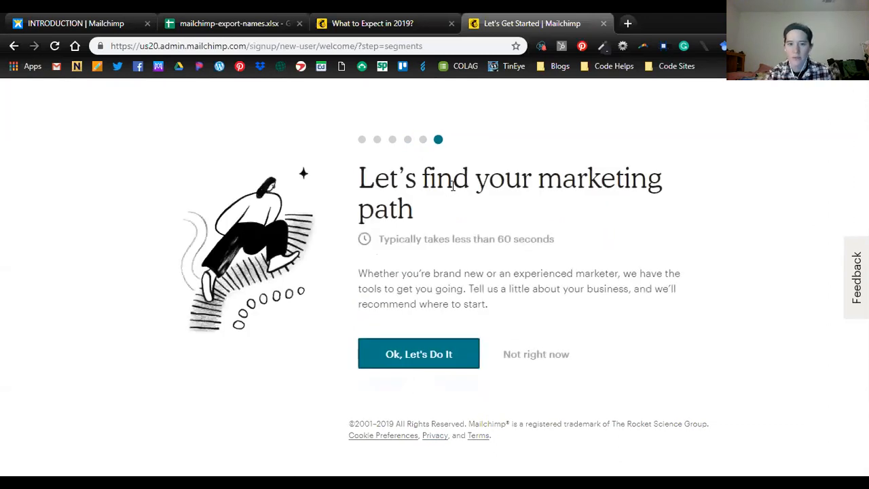
- Skip the marketing path questions and finish the account setup without subscribing to What's in Store
left_click(544, 365)
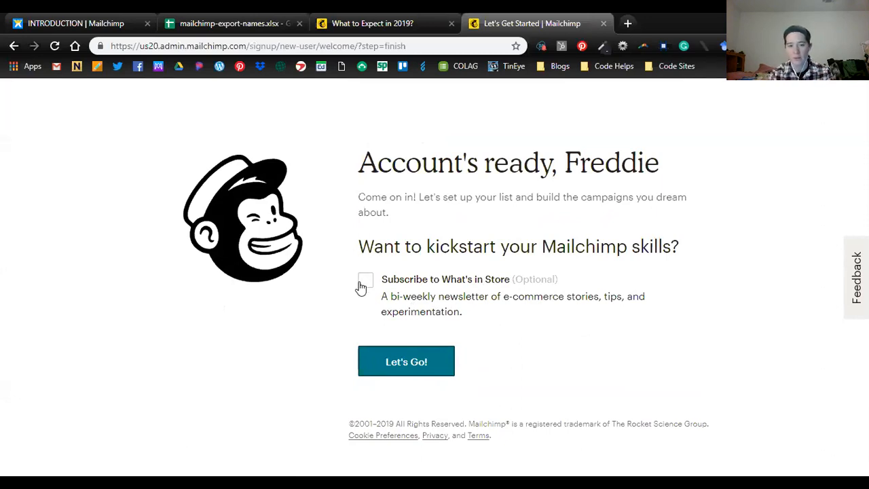
left_click(395, 366)
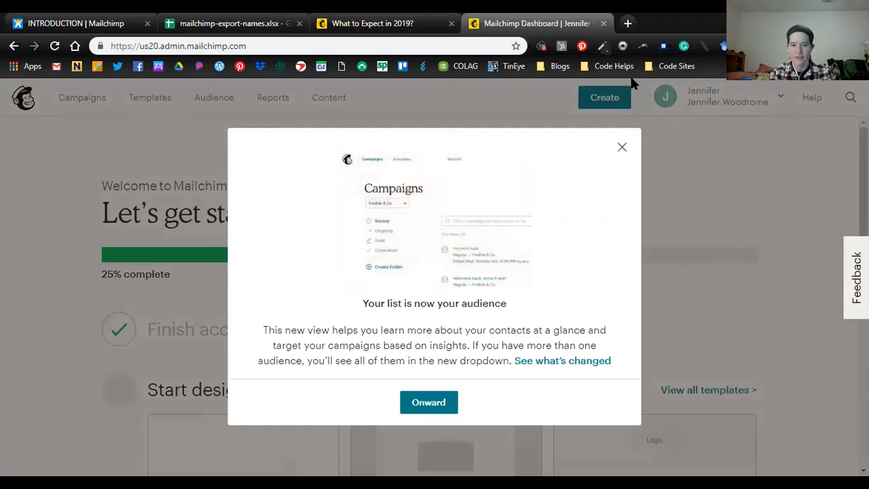
- Dismiss the announcement about audiences and open the Audience page
left_click(438, 403)
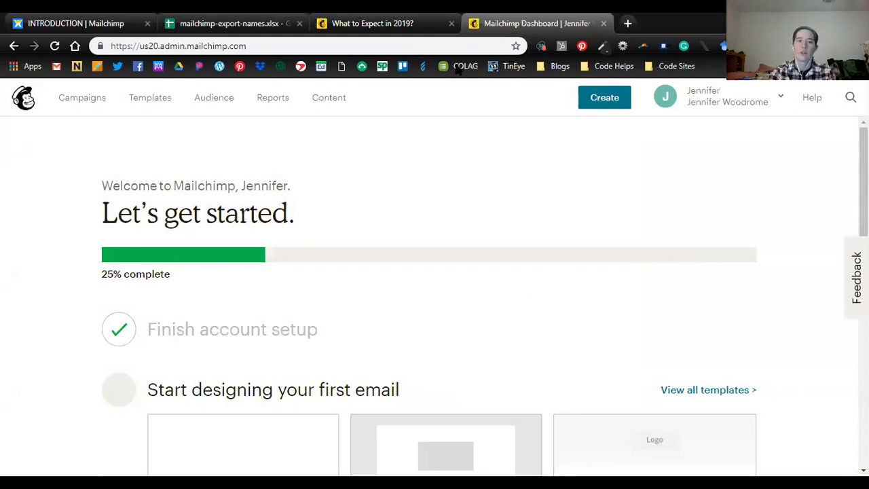
left_click(214, 102)
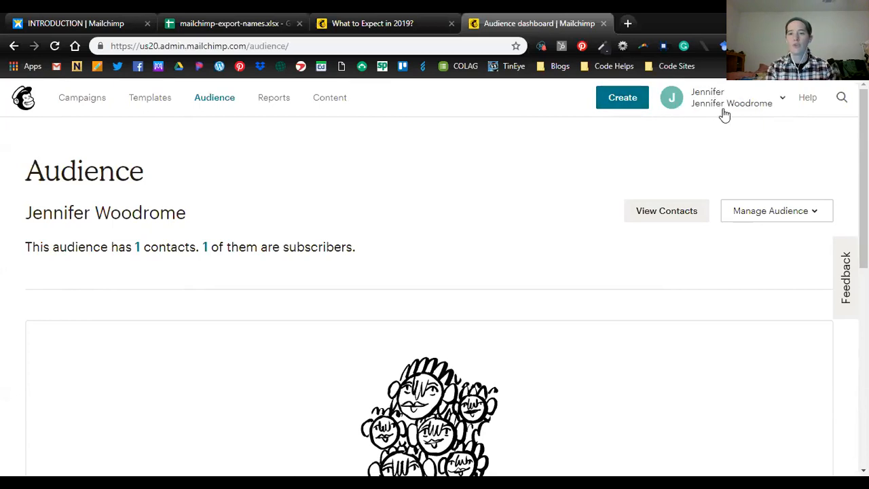
- Look through the account options and the campaign types available for creation, and close both without choosing anything
left_click(757, 102)
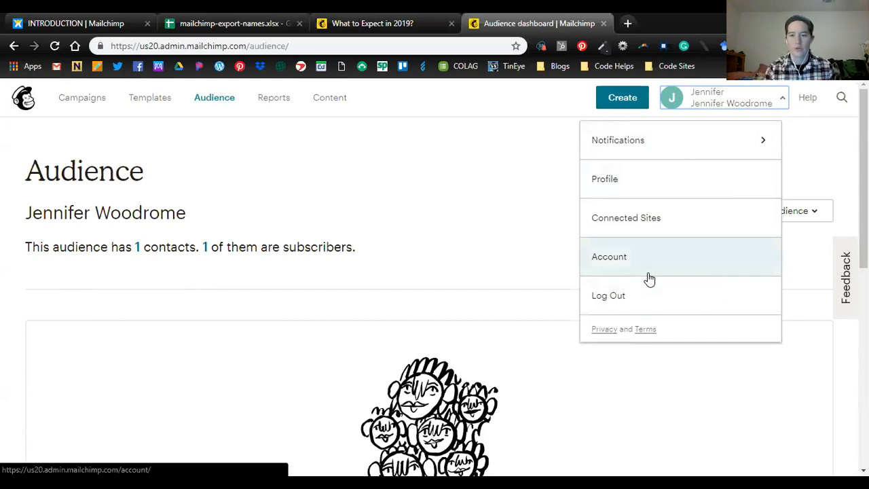
left_click(508, 133)
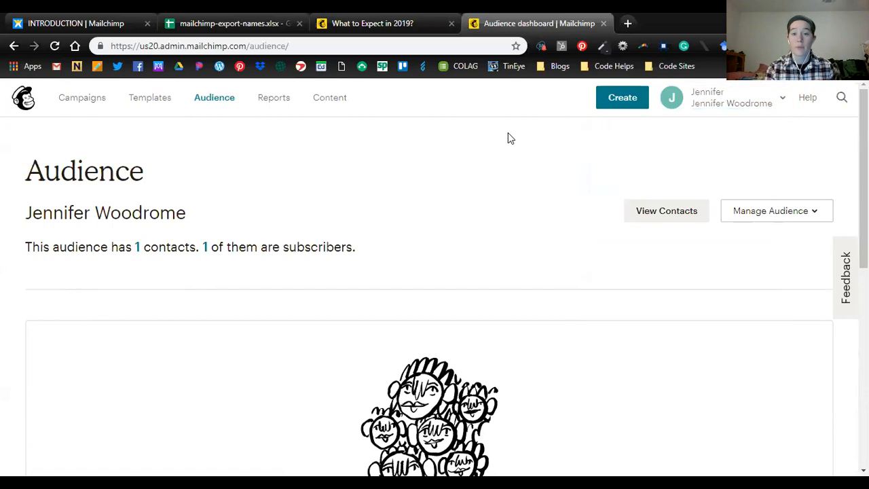
left_click(618, 103)
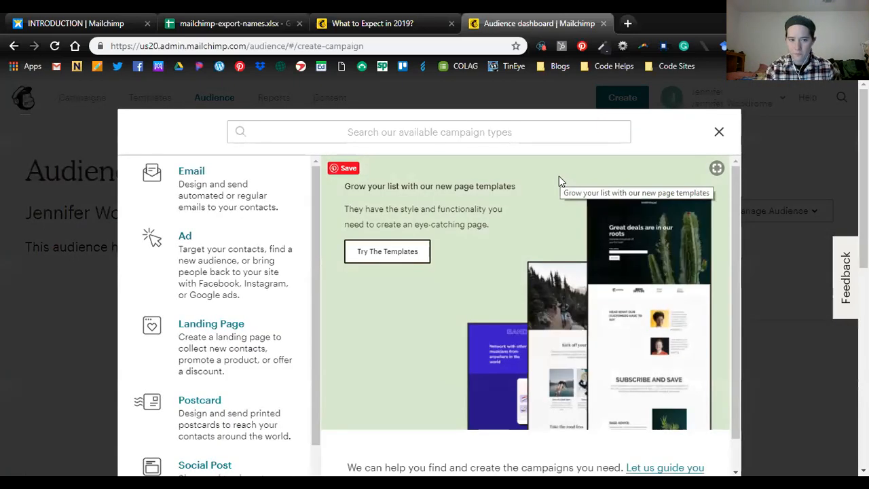
scroll(245, 319, "down", 2)
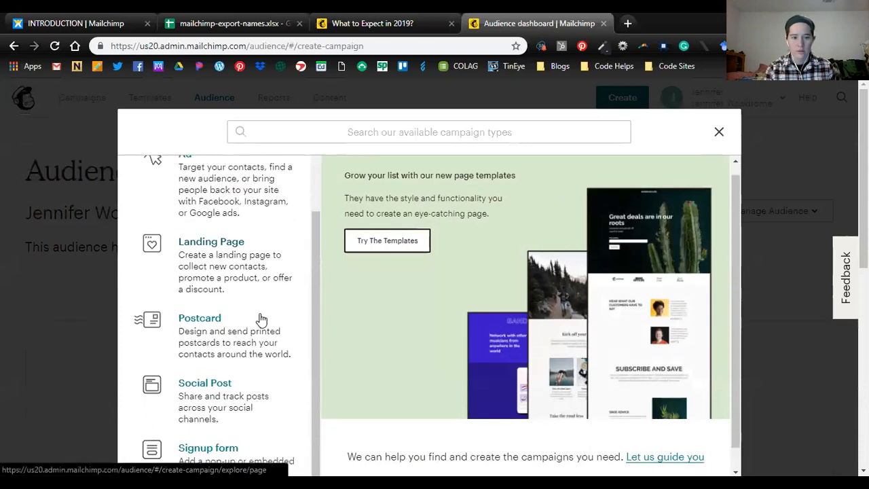
scroll(266, 316, "up", 1)
scroll(263, 300, "up", 2)
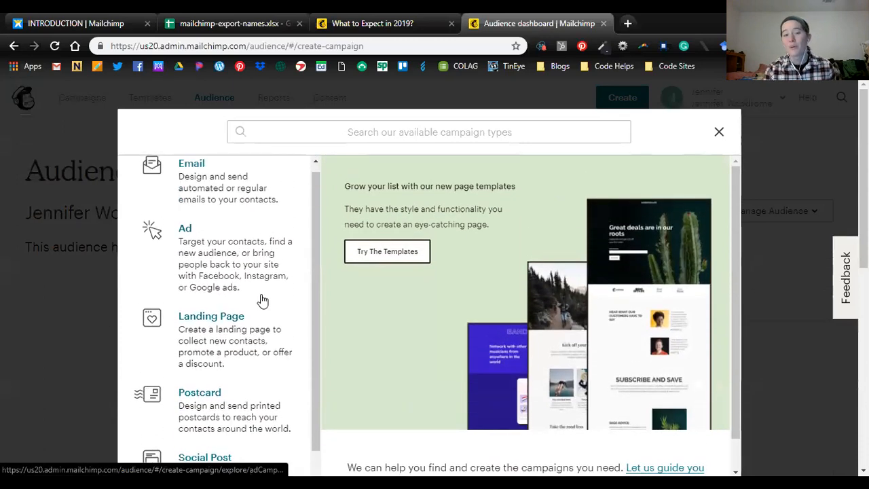
left_click(718, 135)
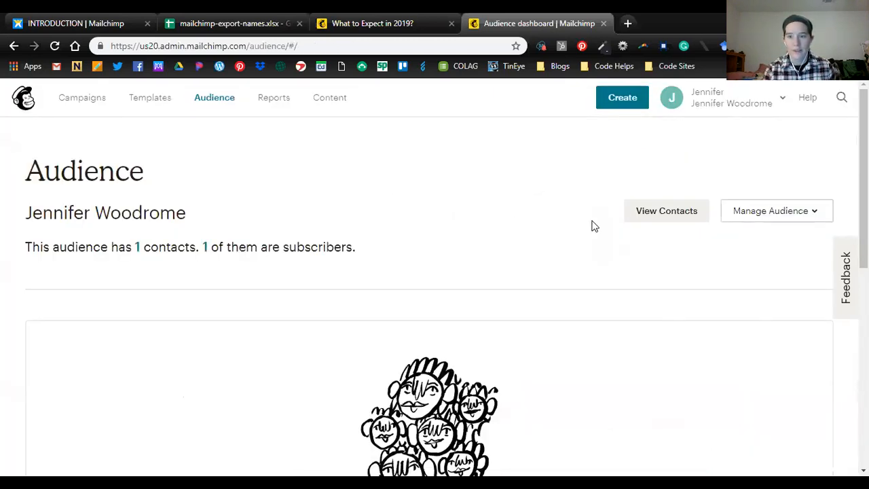
- Open the audience's settings and go to Audience name and defaults
scroll(577, 242, "down", 2)
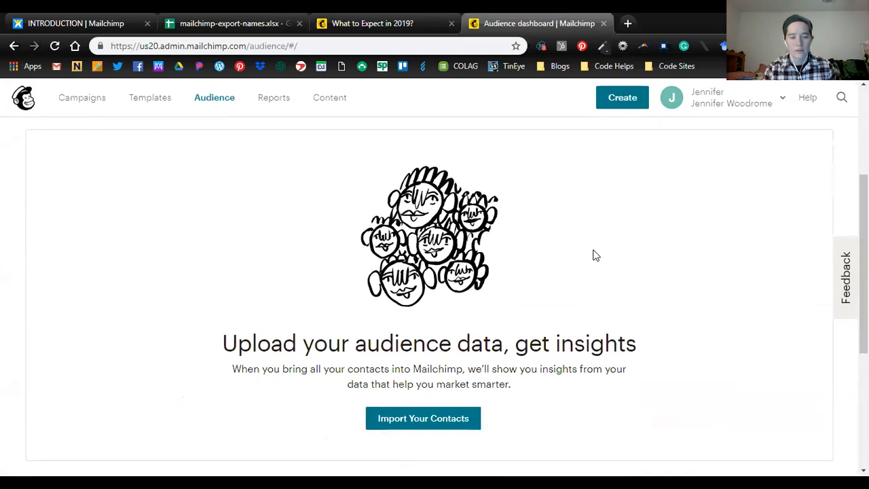
scroll(598, 254, "up", 2)
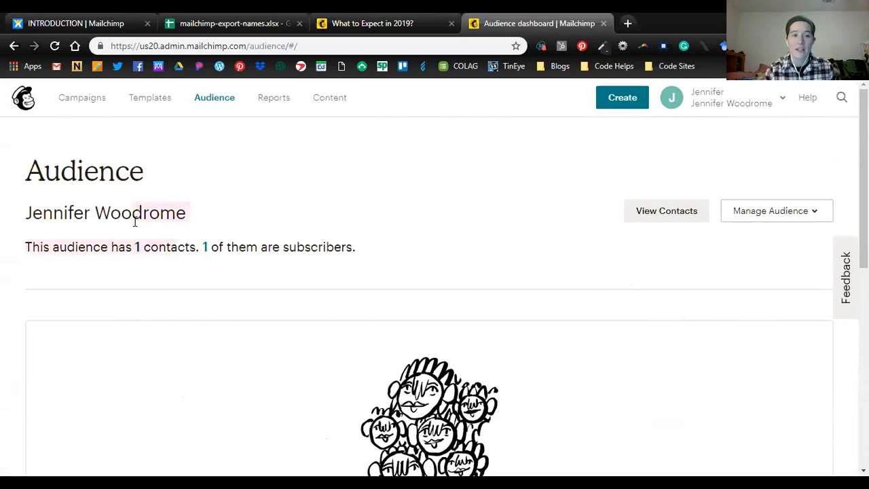
left_click_drag(207, 233, 37, 228)
left_click(245, 216)
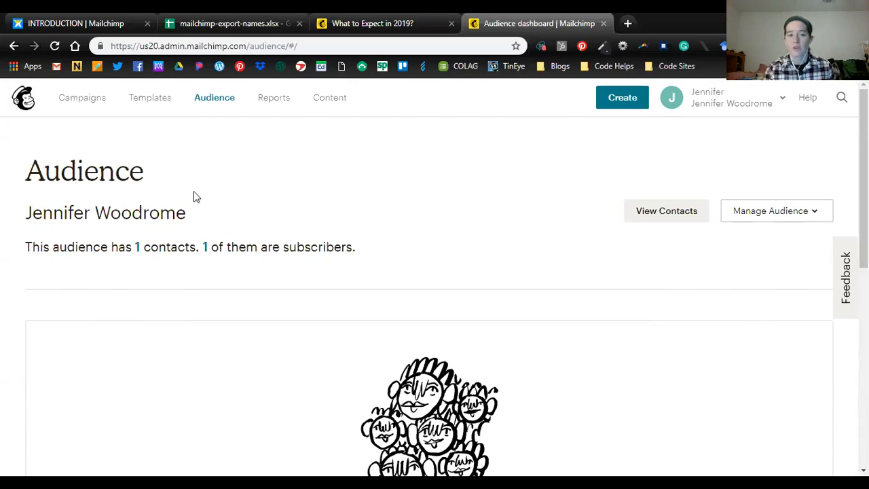
left_click(794, 224)
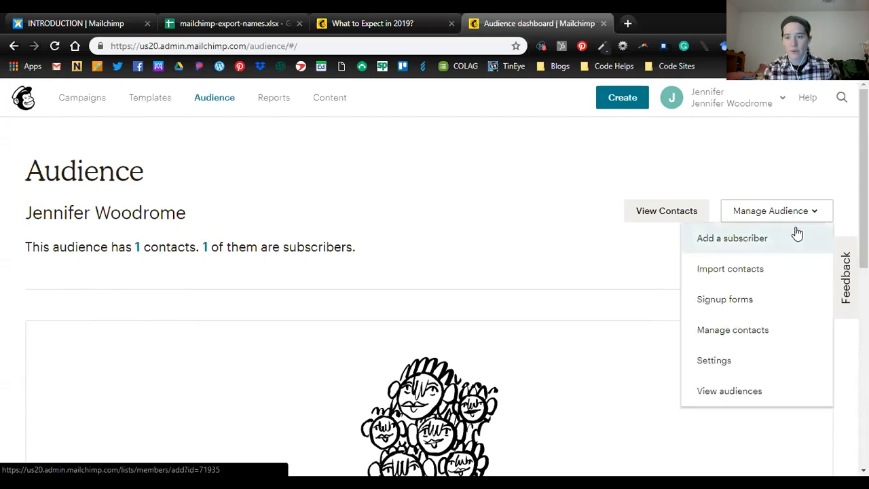
left_click(747, 364)
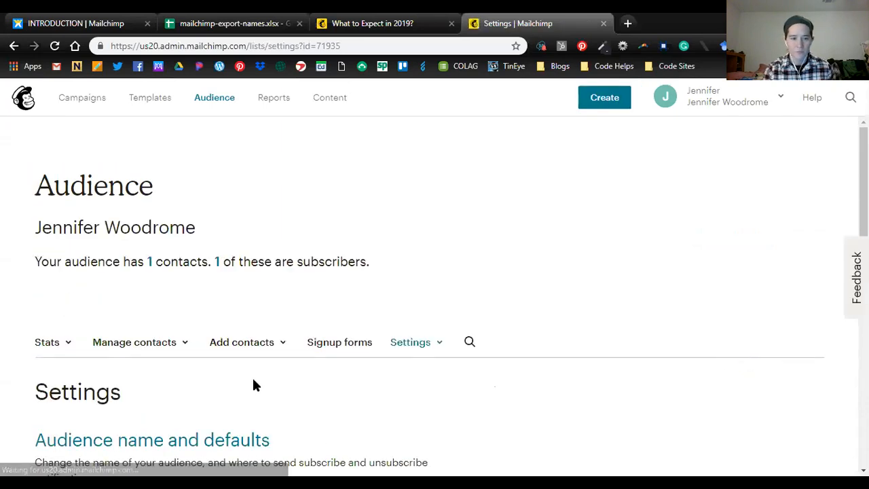
scroll(245, 379, "down", 1)
left_click(199, 379)
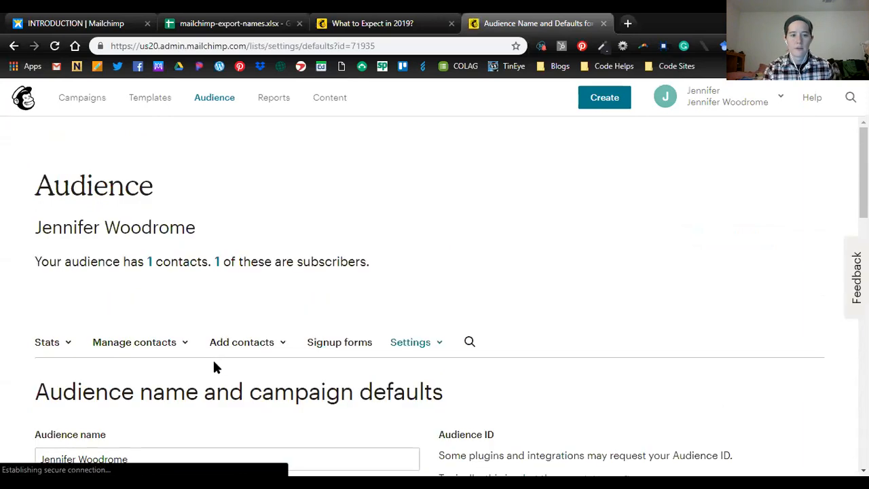
- Replace the audience name with Wycliffe Partners
scroll(216, 364, "down", 2)
scroll(97, 248, "down", 1)
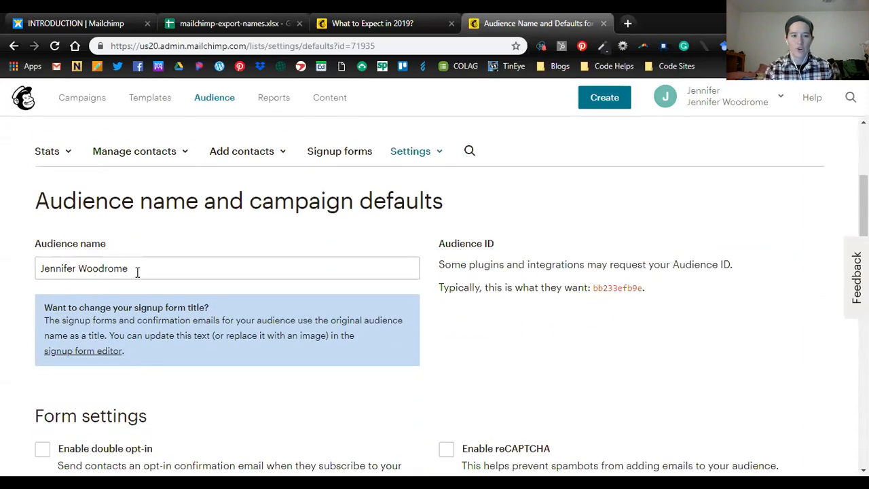
left_click(136, 270)
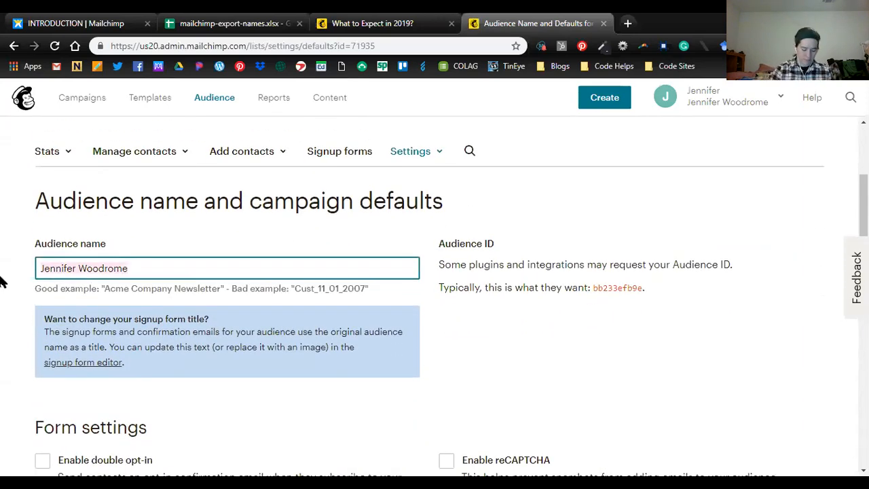
key("ctrl+a")
type("Wycliffe Partners")
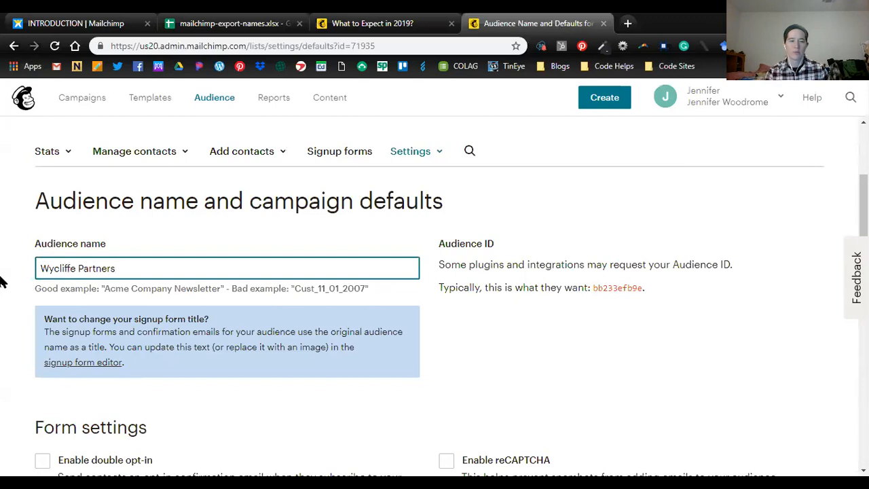
- Shorten the default From name in the campaign defaults to the first three letters of the sender's first name
scroll(337, 343, "down", 1)
scroll(338, 341, "down", 3)
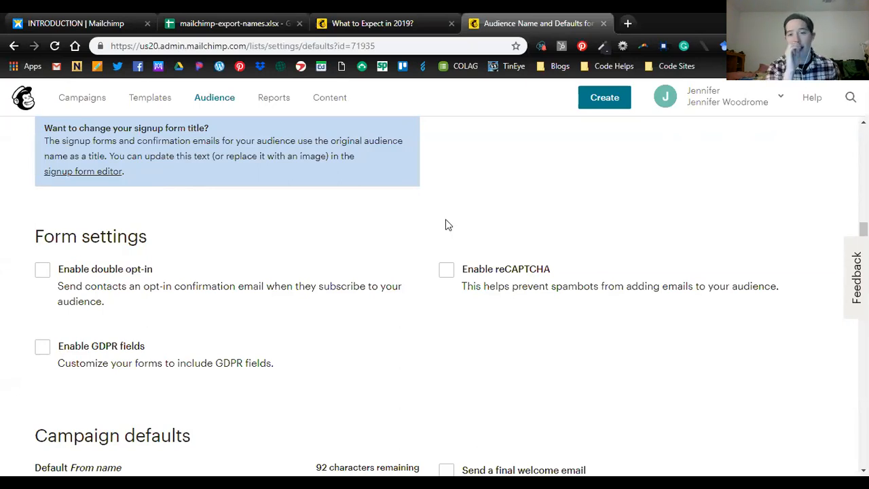
scroll(452, 275, "down", 2)
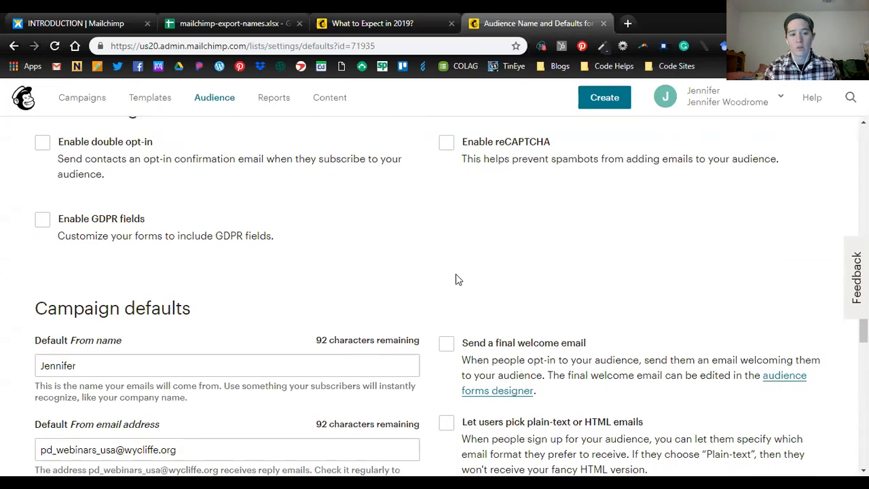
scroll(587, 282, "down", 2)
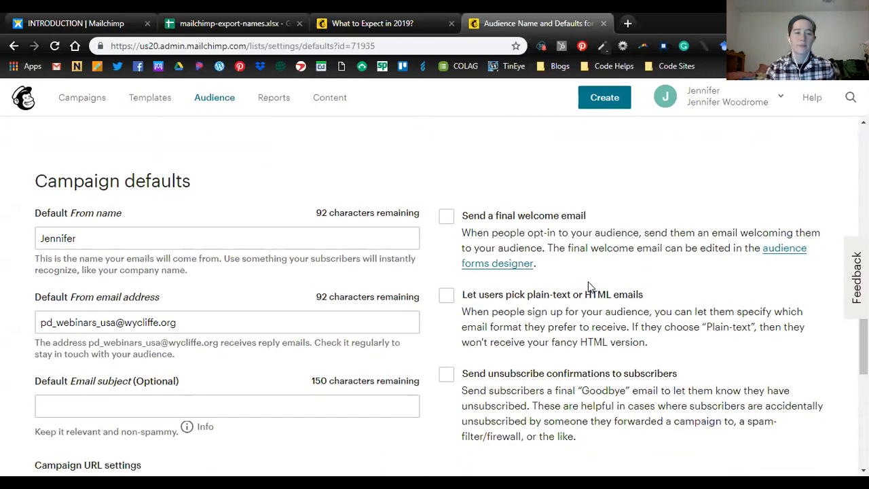
left_click(124, 234)
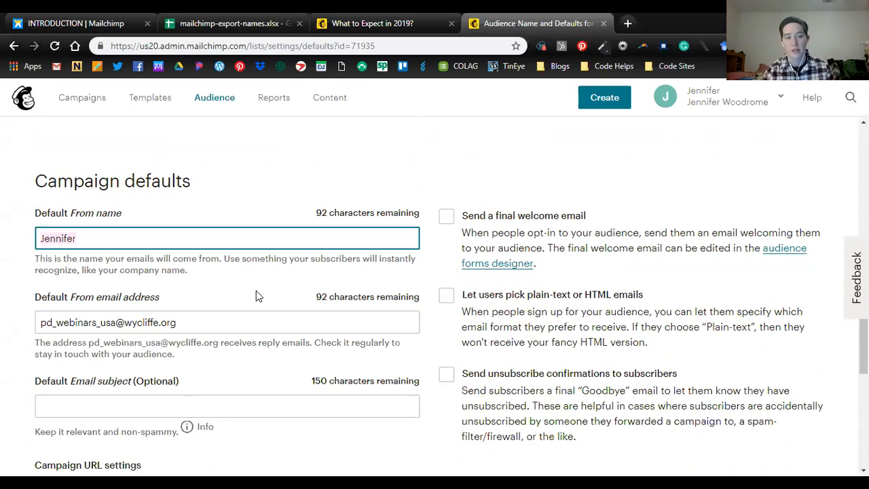
key("BackSpace")
key("BackSpace")
key("BackSpace")
key("BackSpace")
key("BackSpace")
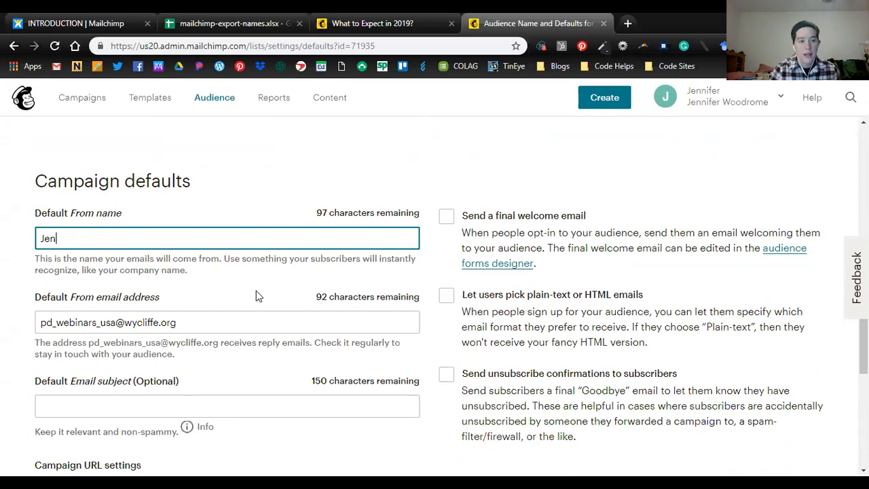
left_click(252, 286)
- Check the default From email address and the optional default email subject, leaving both as they are
scroll(253, 284, "down", 1)
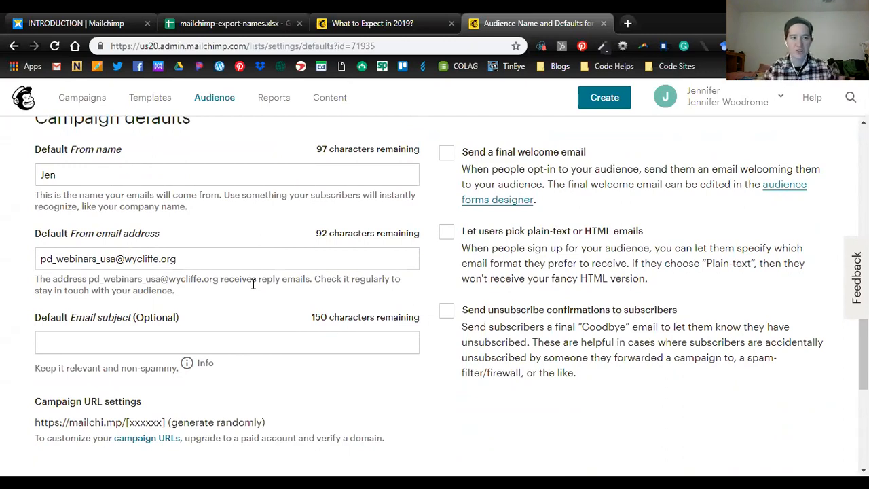
left_click(199, 259)
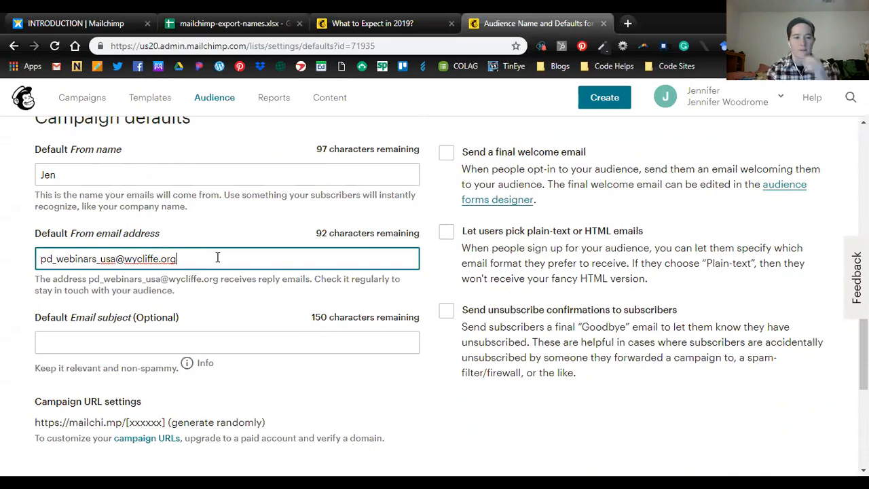
left_click(133, 353)
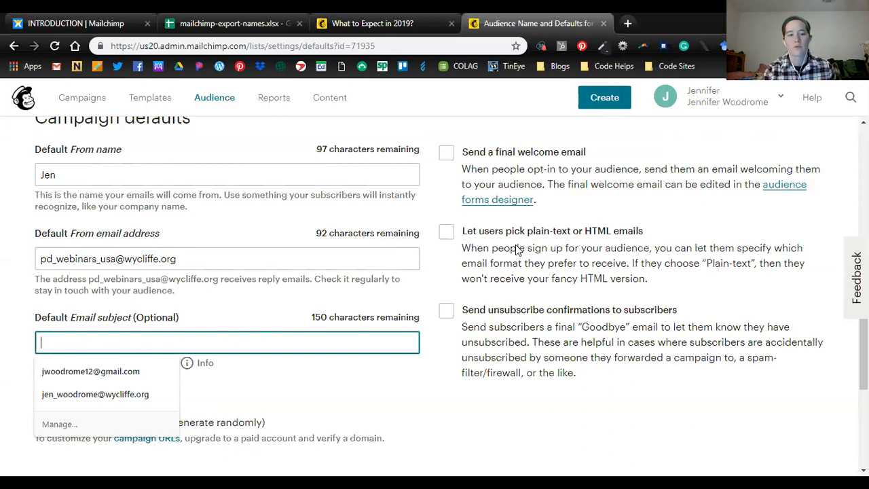
scroll(516, 250, "down", 2)
left_click(418, 265)
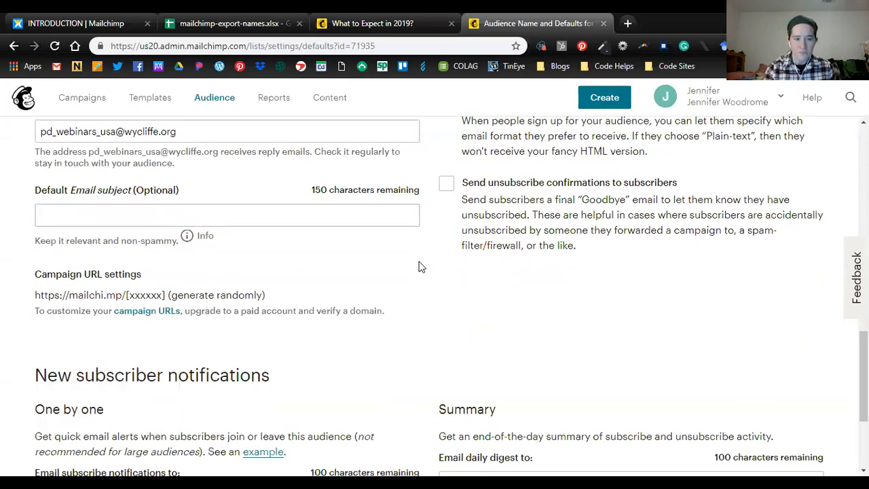
- Leave the subscribe, unsubscribe and daily digest notification addresses empty and save the audience and campaign defaults
scroll(441, 282, "down", 3)
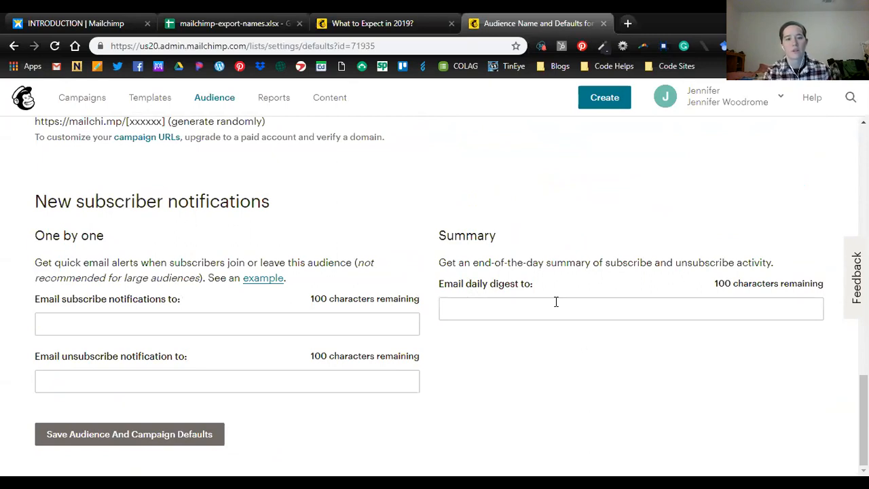
left_click(159, 325)
left_click(182, 264)
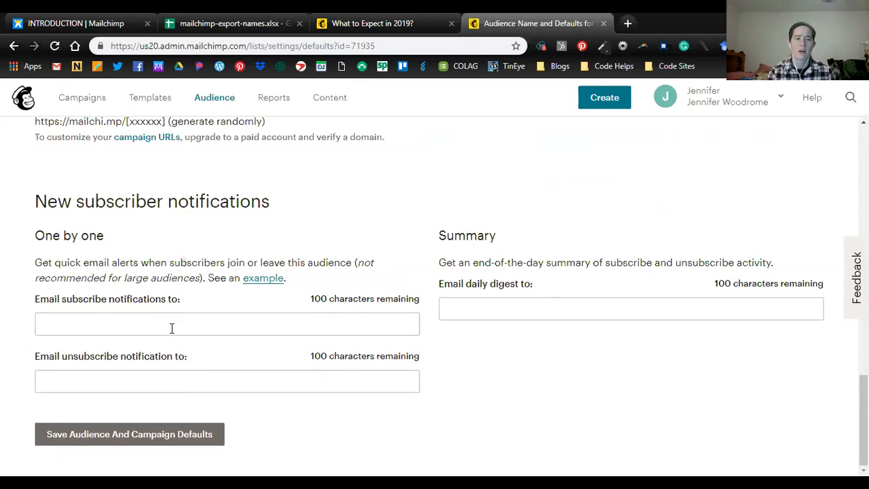
left_click(213, 331)
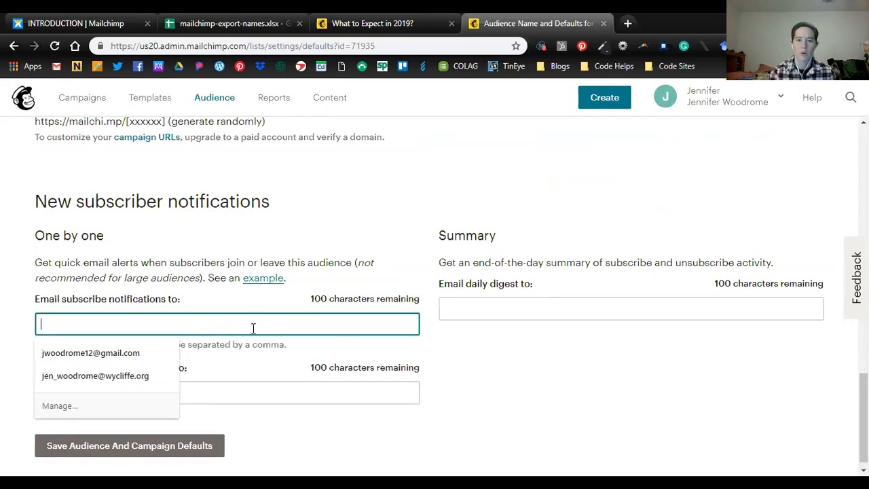
left_click(707, 305)
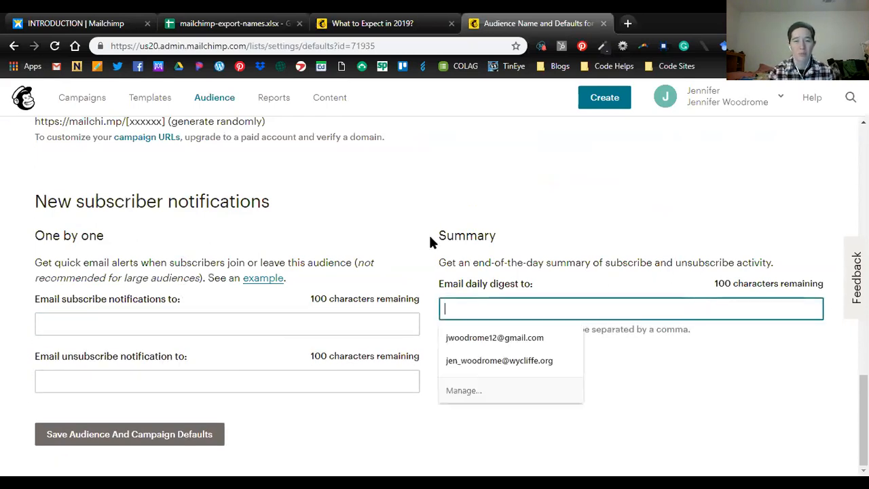
left_click(398, 244)
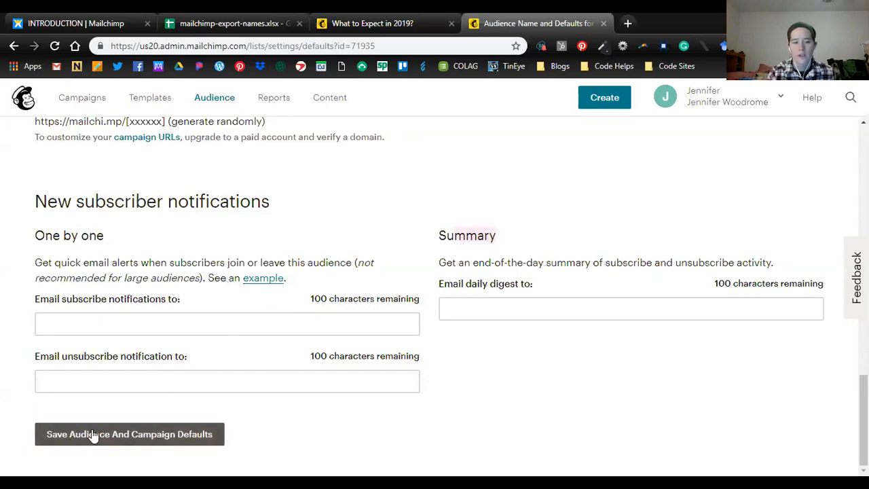
left_click(177, 442)
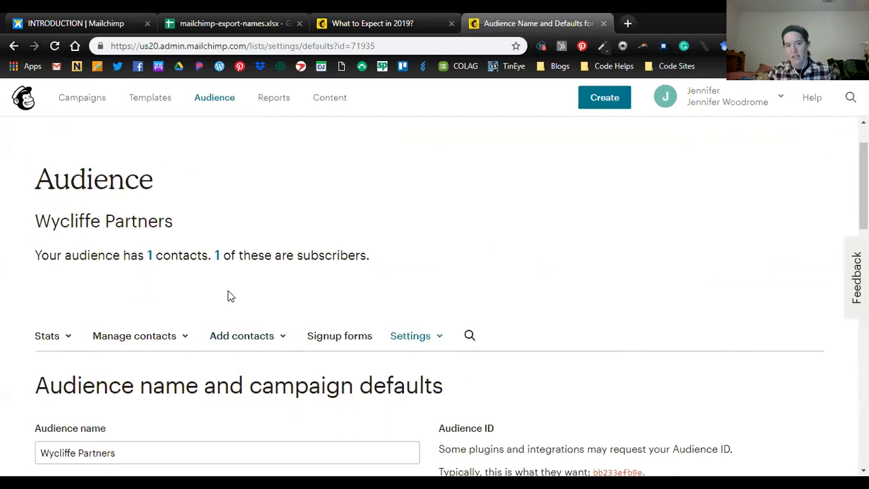
- Review the saved audience name and form settings on the audience defaults page
scroll(356, 307, "down", 1)
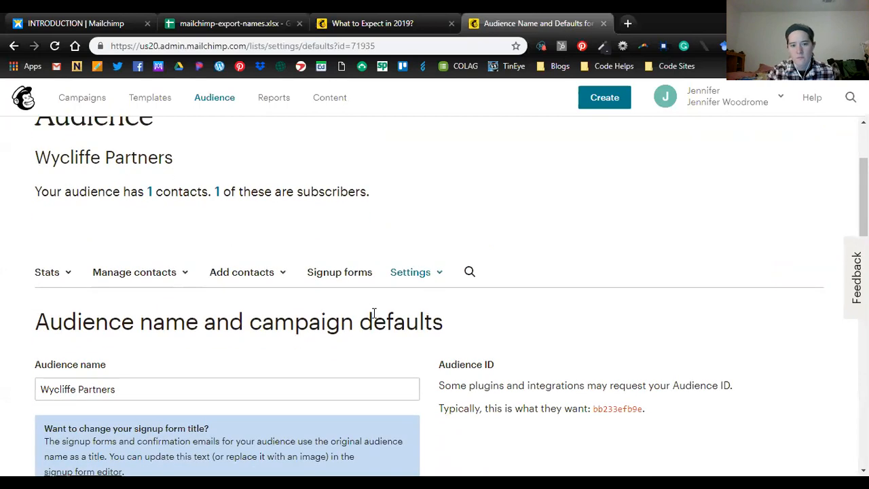
scroll(388, 319, "down", 2)
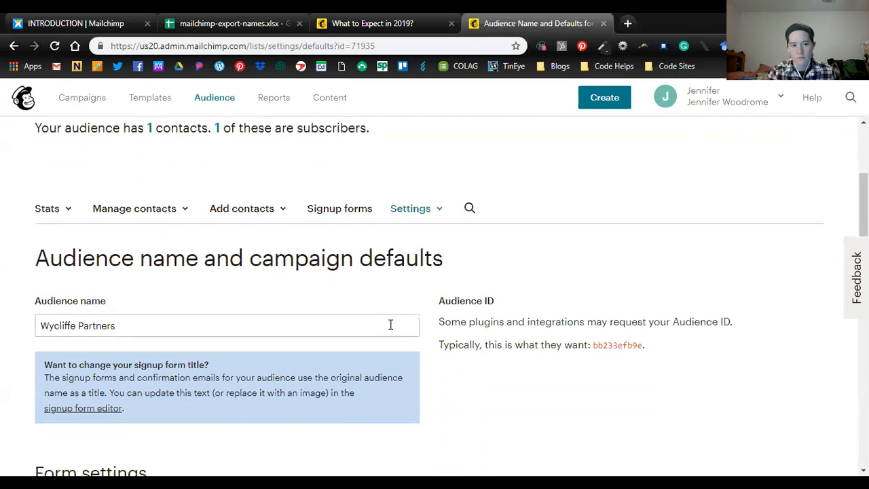
scroll(399, 332, "down", 2)
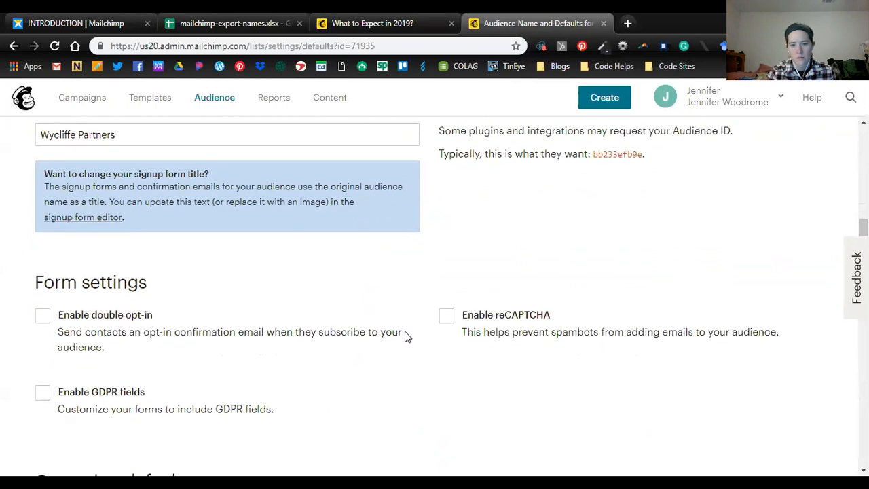
scroll(407, 335, "up", 5)
scroll(408, 339, "up", 1)
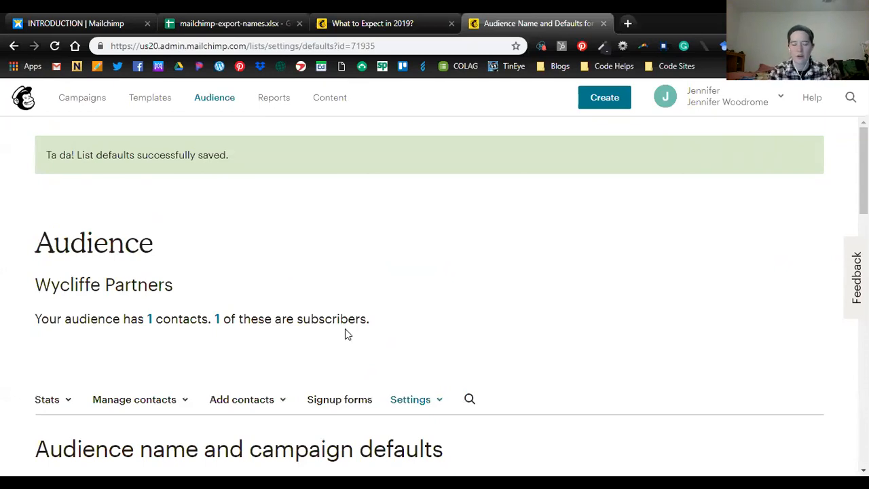
scroll(256, 371, "down", 1)
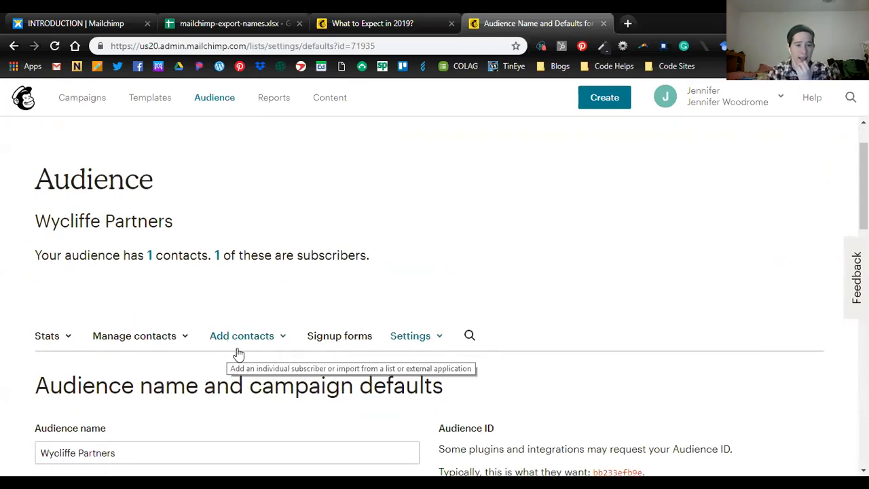
- Open the form for adding a single subscriber and review its email, name, address, phone, birthday, tag and permission fields
left_click(245, 339)
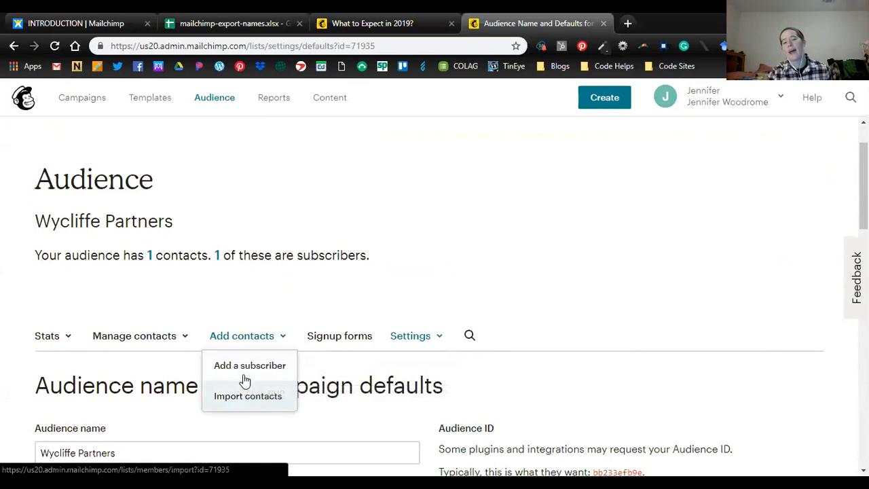
left_click(244, 372)
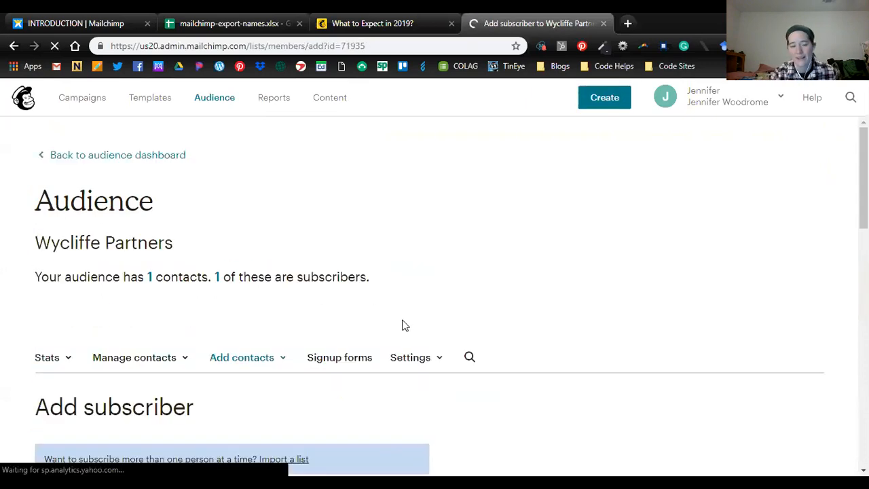
scroll(413, 328, "down", 4)
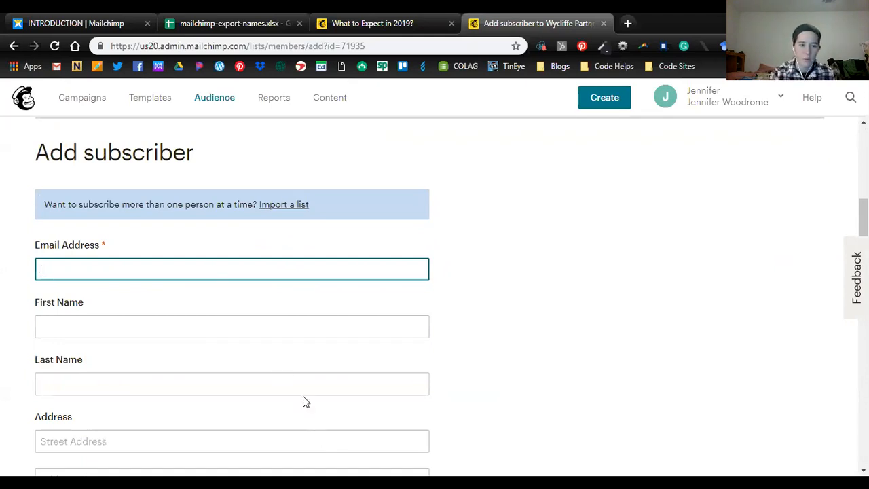
left_click(101, 245)
left_click(104, 246)
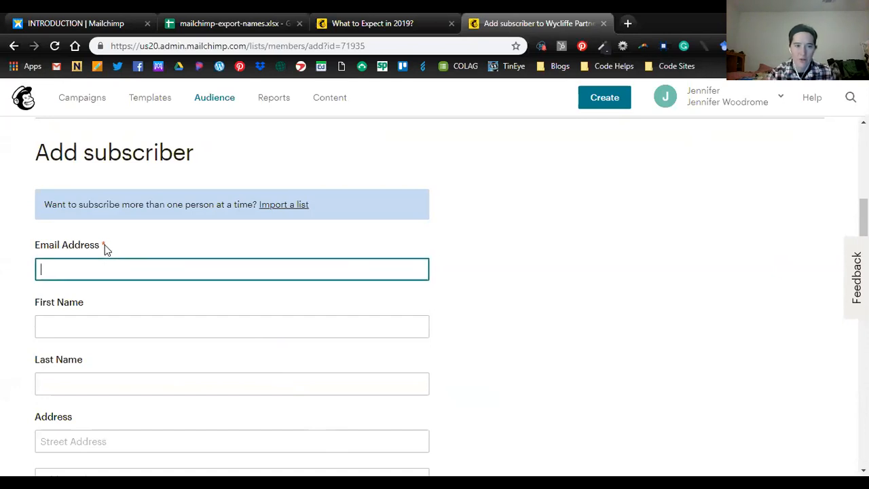
scroll(129, 295, "down", 2)
scroll(167, 252, "up", 1)
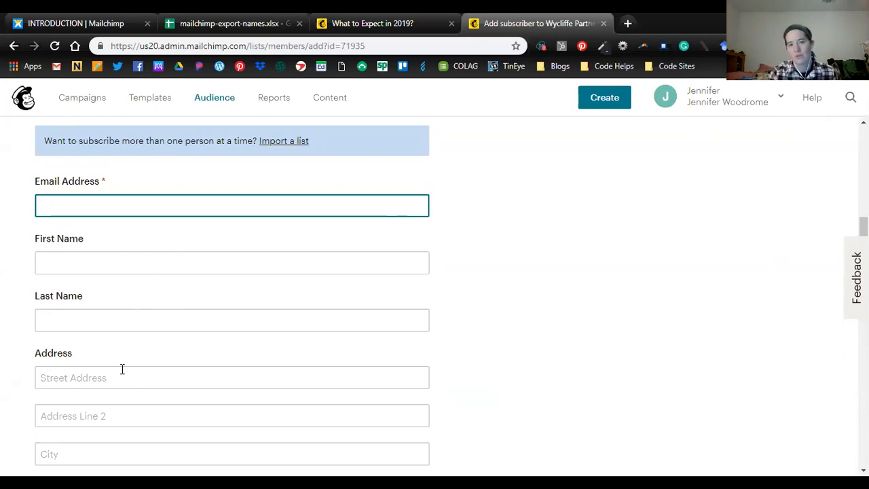
scroll(475, 344, "down", 5)
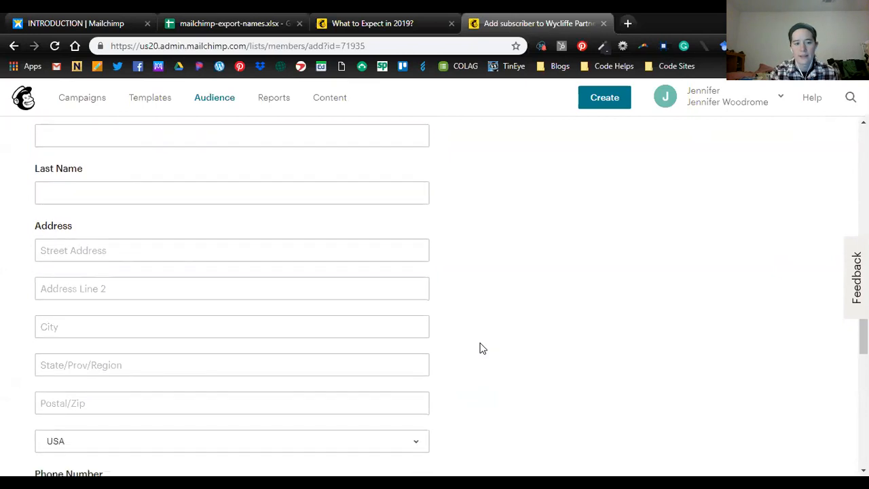
scroll(495, 356, "down", 1)
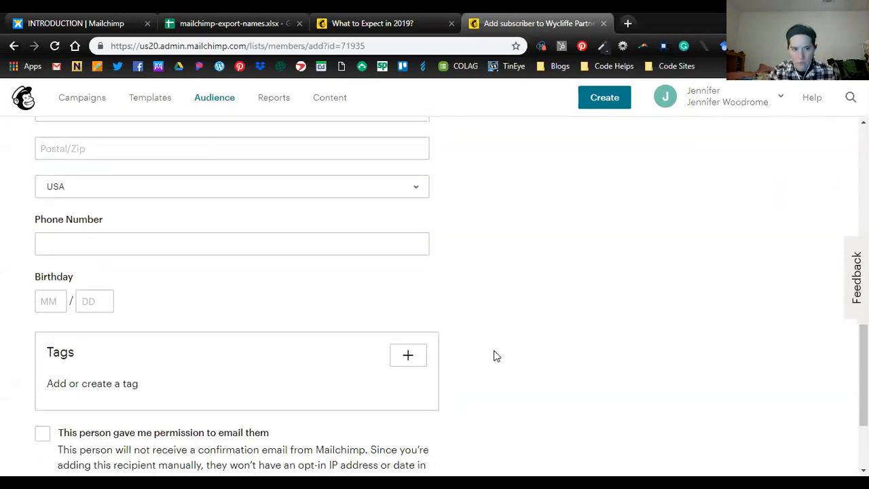
scroll(172, 248, "up", 3)
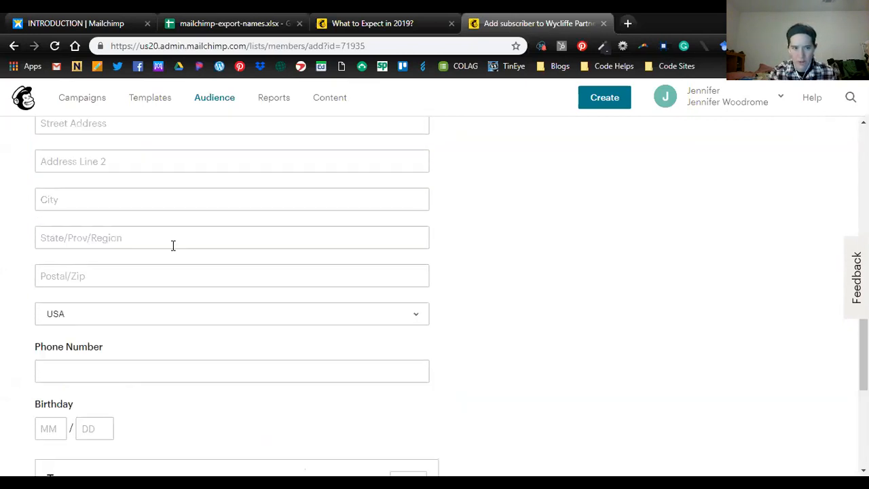
scroll(173, 251, "down", 4)
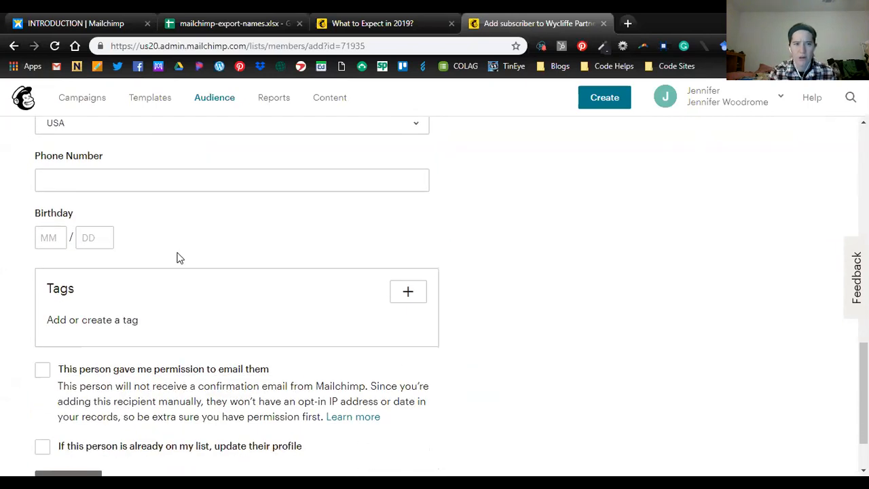
scroll(181, 255, "down", 1)
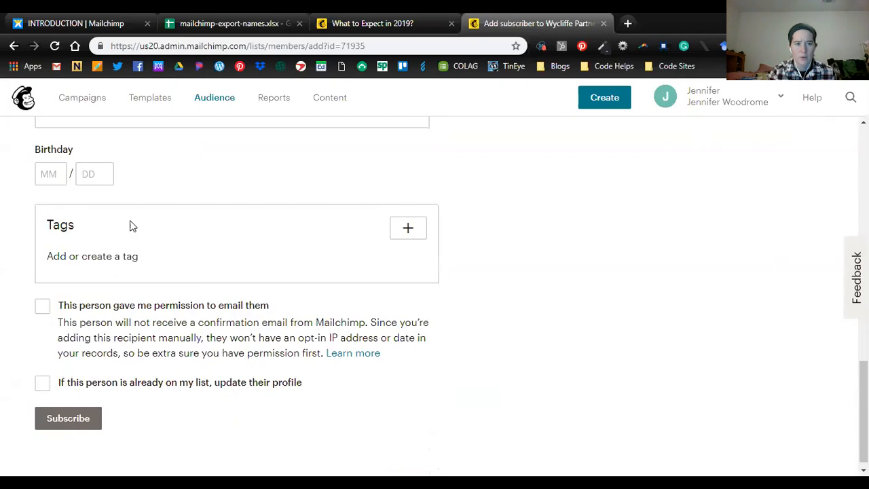
- Mark that the person gave permission to be emailed and that their profile is updated if already on the list
left_click(42, 311)
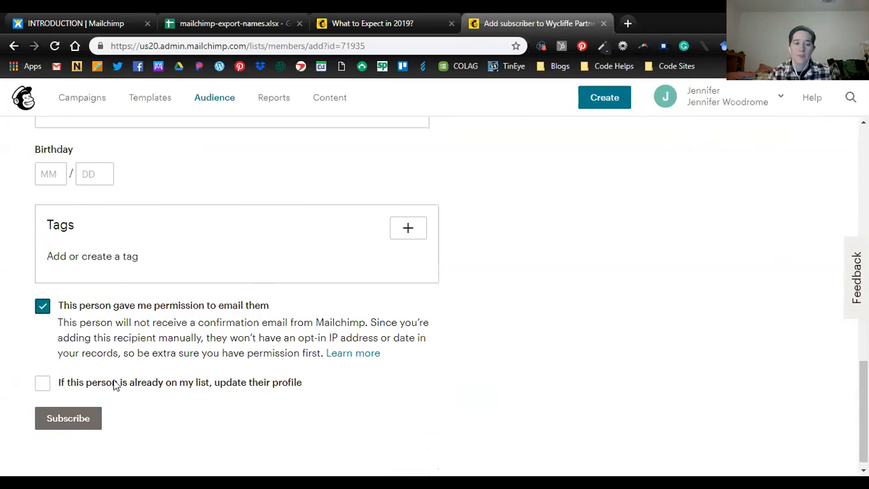
left_click(41, 383)
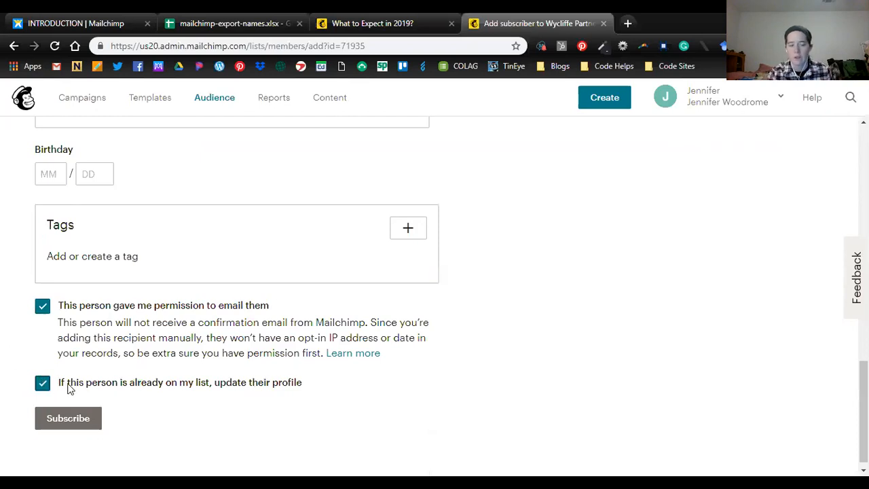
scroll(471, 313, "up", 12)
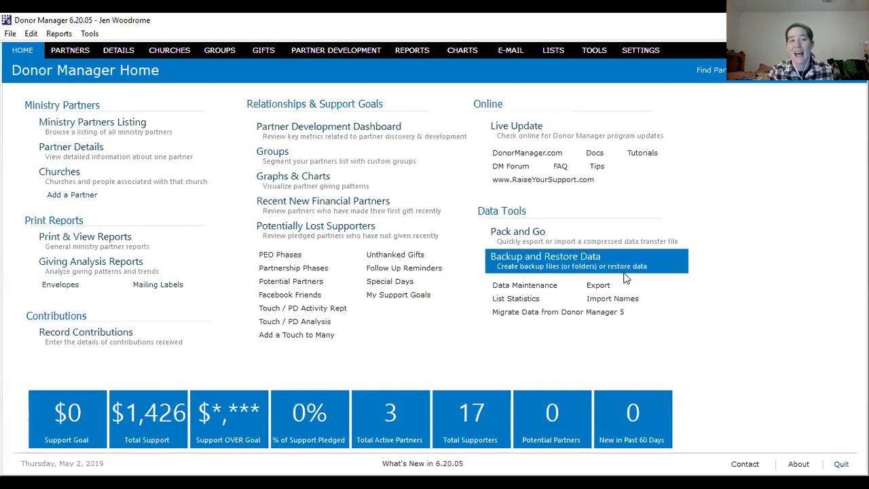
- In Donor Manager, open the bulk e-mail tools and choose to create a CSV e-mail merge source file for MailChimp
left_click(513, 53)
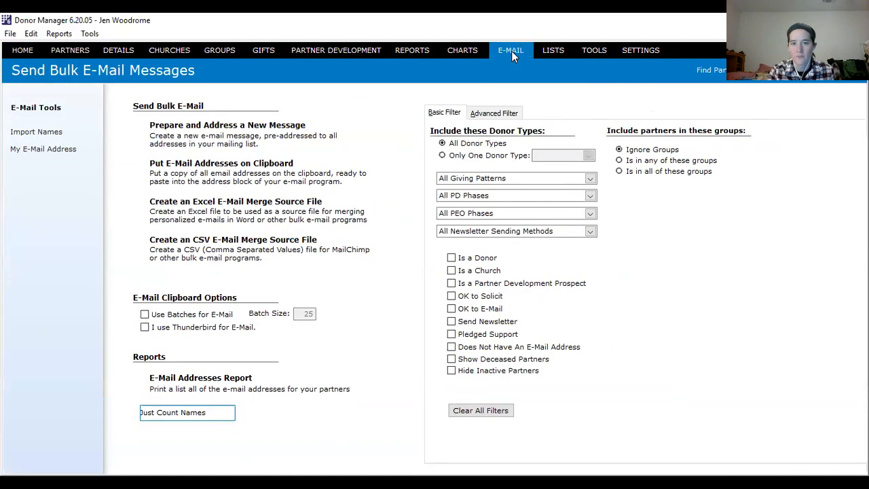
left_click(155, 248)
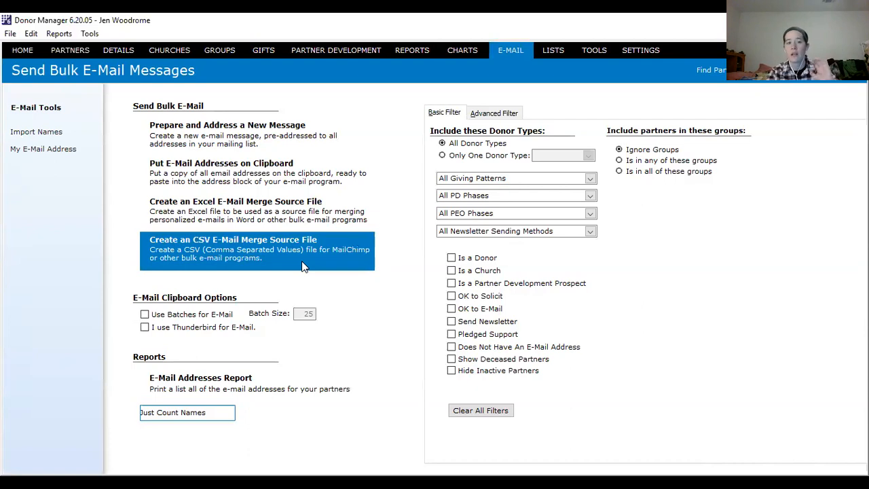
left_click(283, 265)
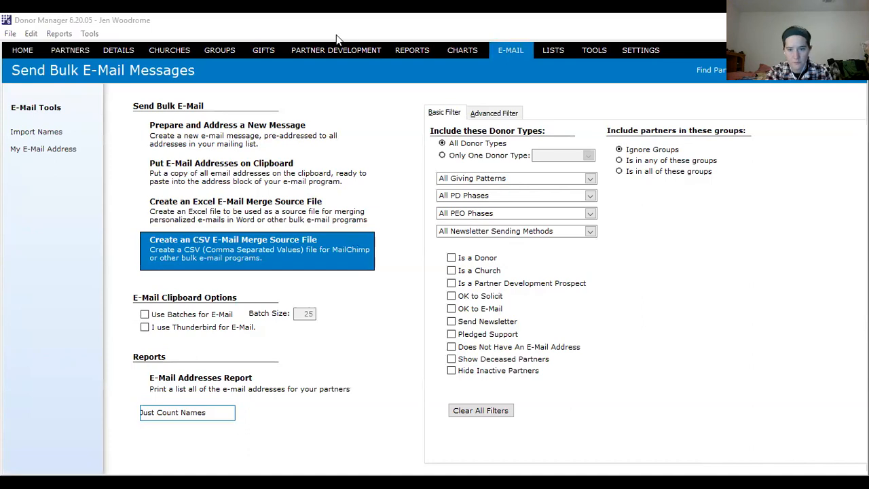
- Switch to TntConnect, start the sync with MailChimp and begin selecting a MailChimp list
key("alt+Tab")
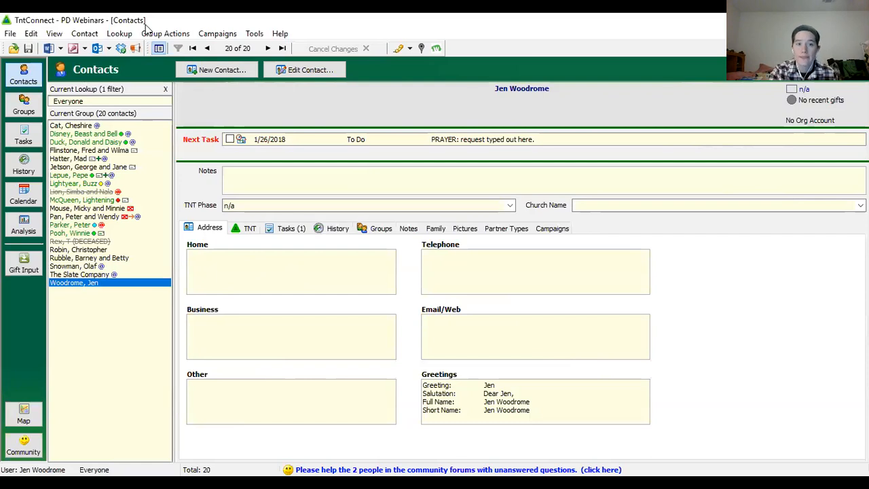
left_click(254, 34)
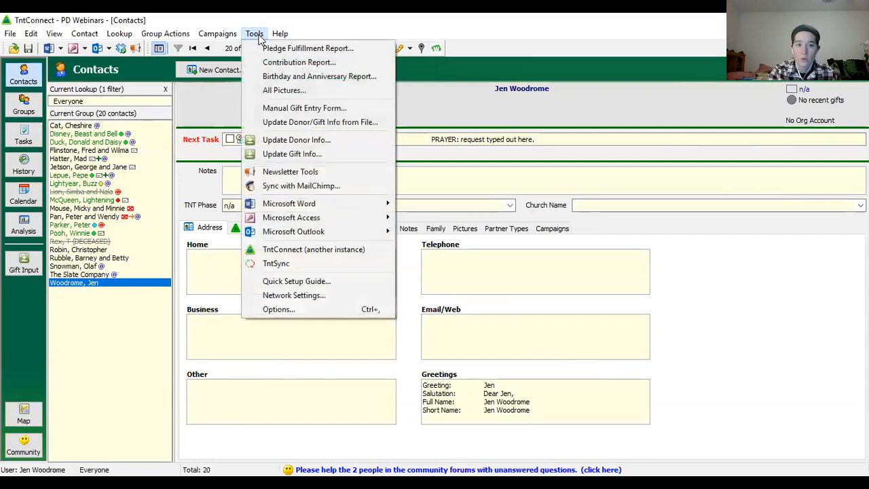
left_click(262, 188)
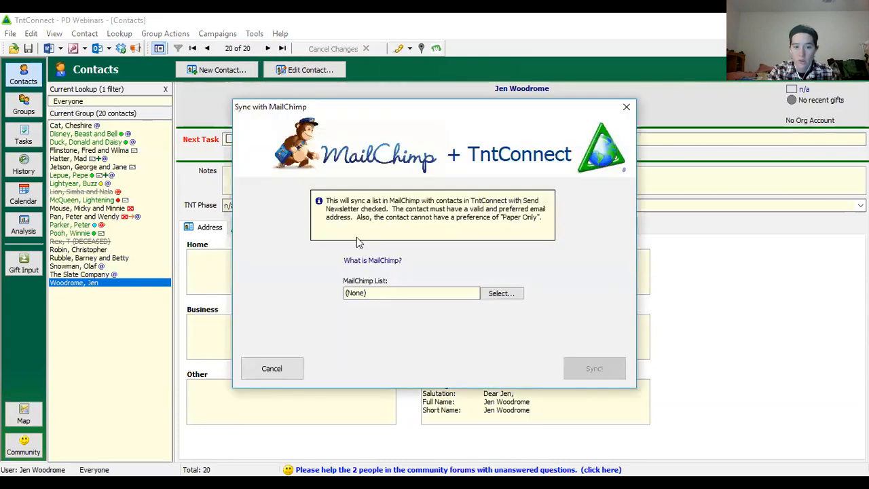
left_click(501, 294)
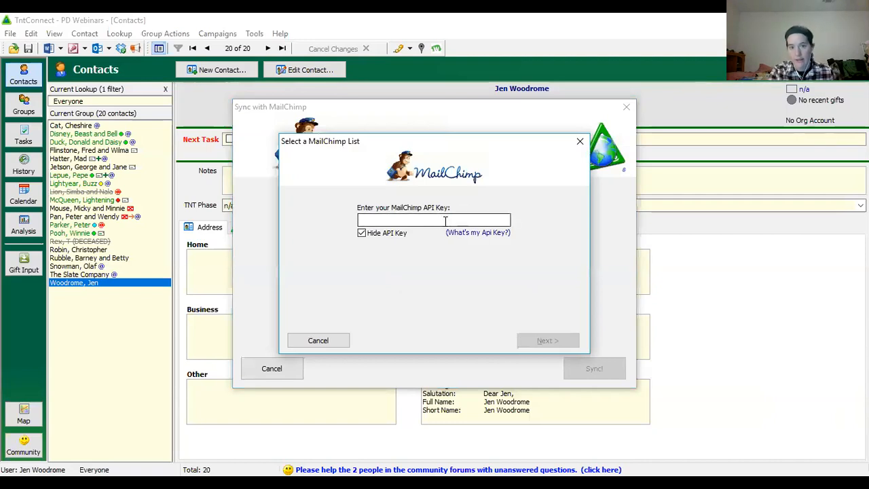
- Consult the API key help, paste the MailChimp API key into its field and continue to the list selection
left_click(478, 234)
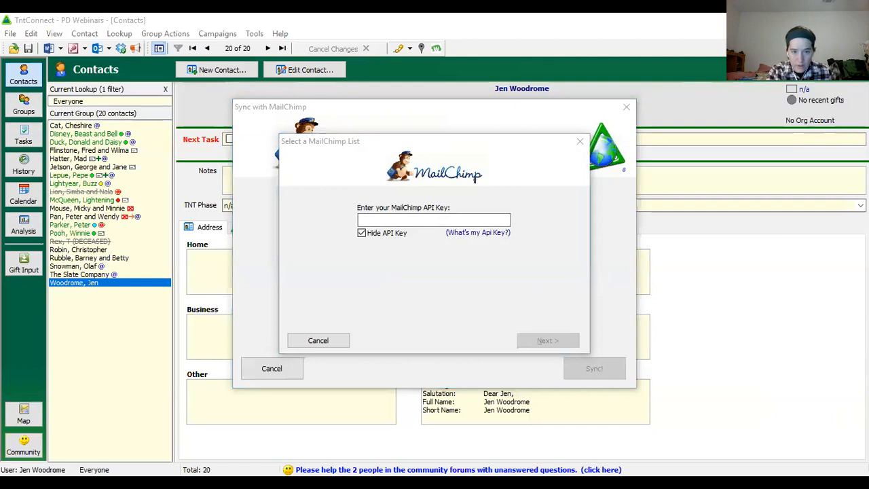
left_click(474, 256)
left_click(444, 222)
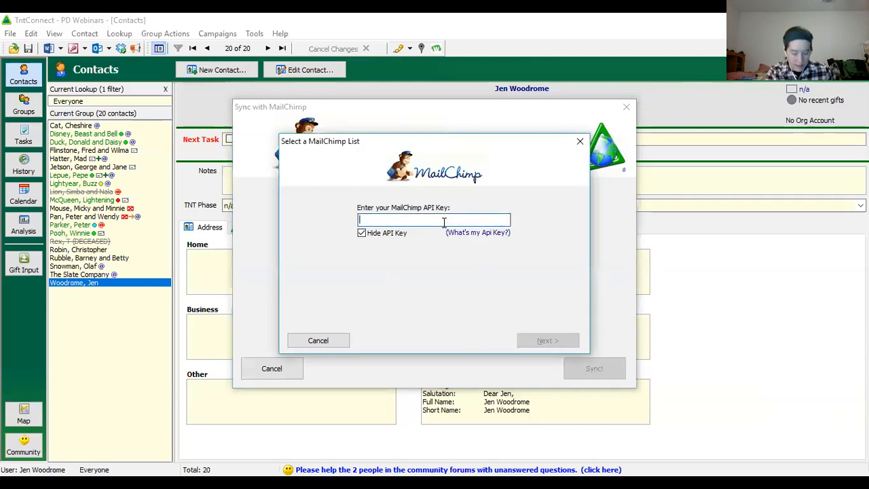
key("ctrl+v")
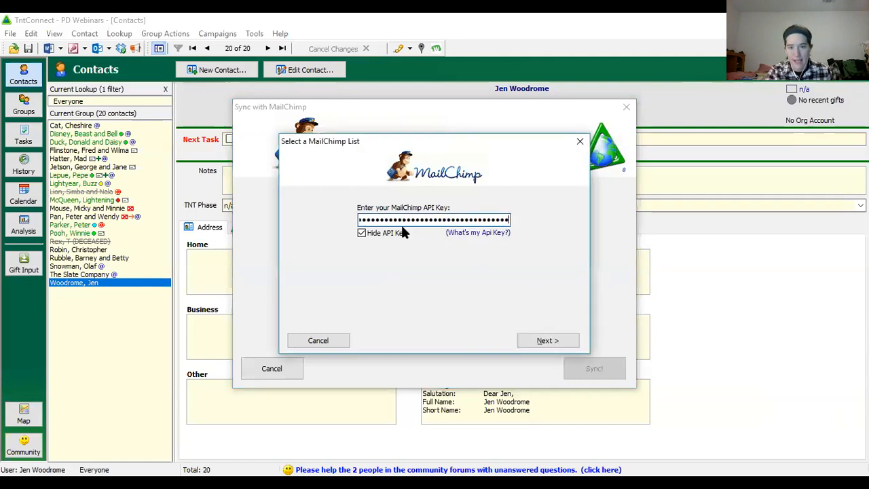
left_click(555, 341)
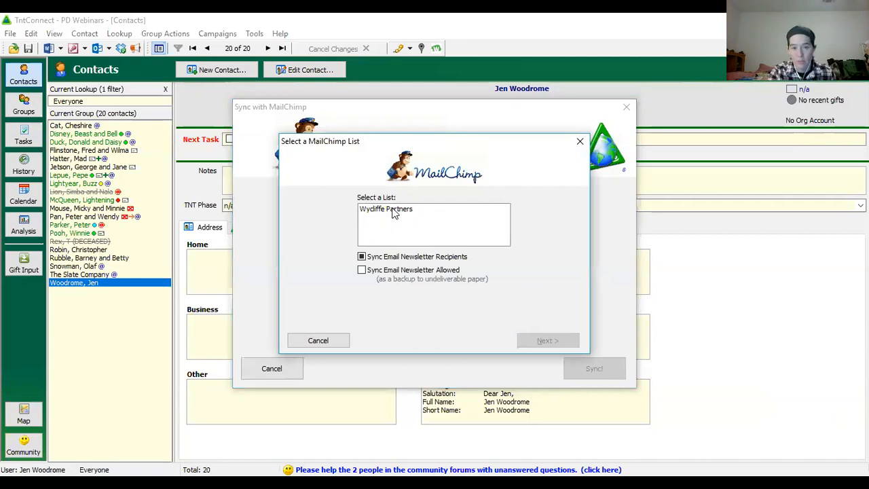
- Select the Wycliffe Partners list and confirm the email, first name, last name, greeting and salutation as fields to include
left_click(394, 212)
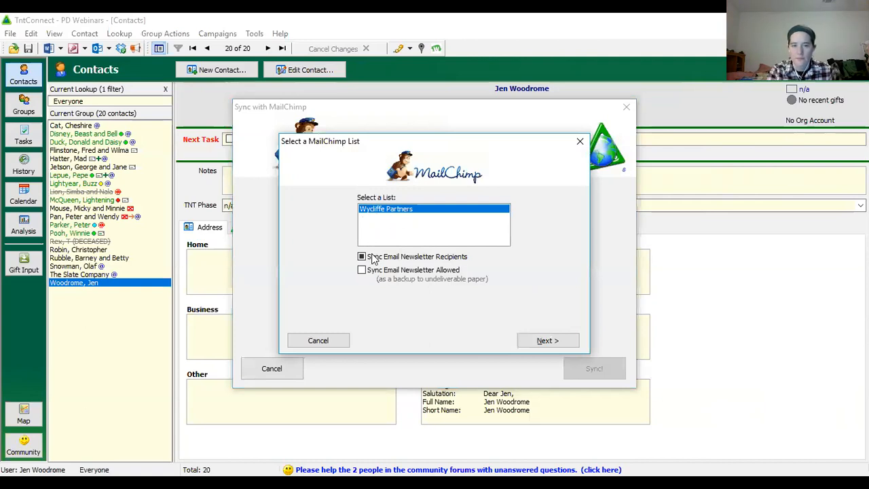
left_click(543, 342)
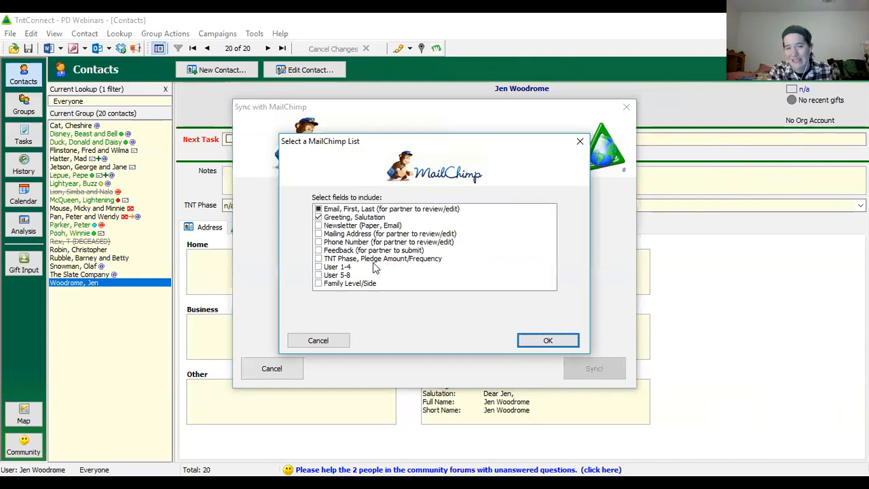
left_click(319, 217)
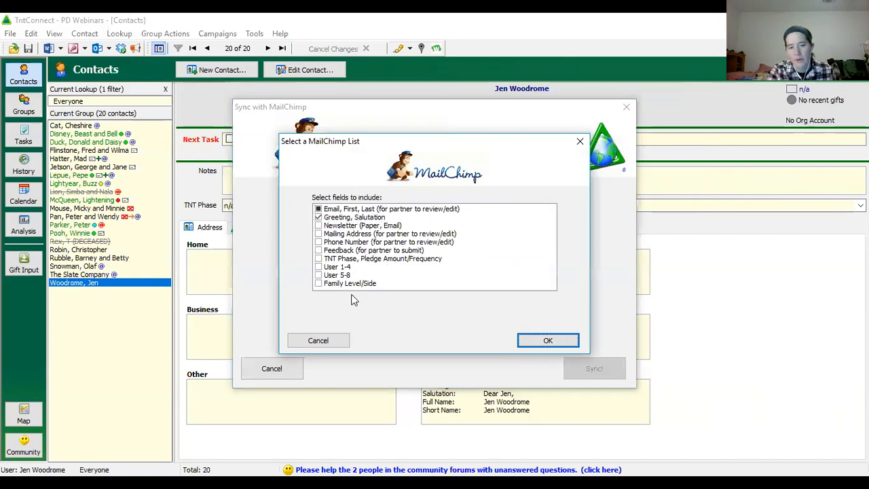
left_click(543, 346)
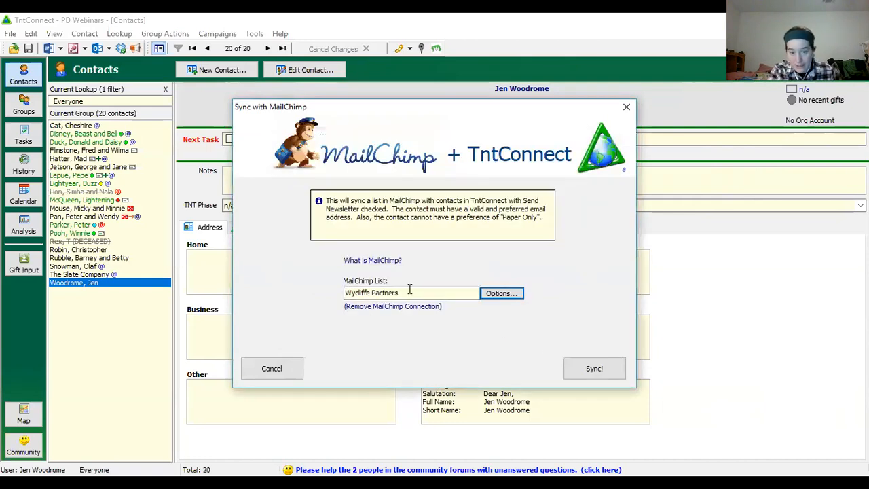
- Run the sync, add all contacts found only in TntConnect to MailChimp and continue to those found only in MailChimp
left_click(608, 372)
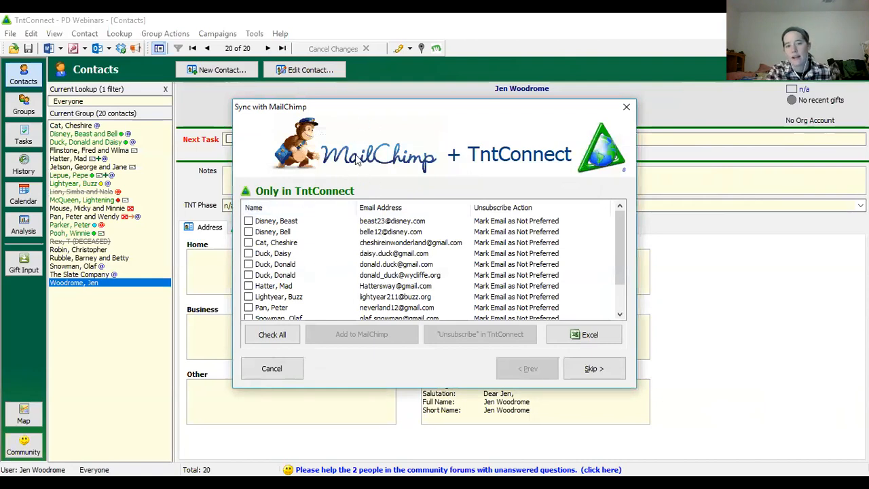
left_click(275, 336)
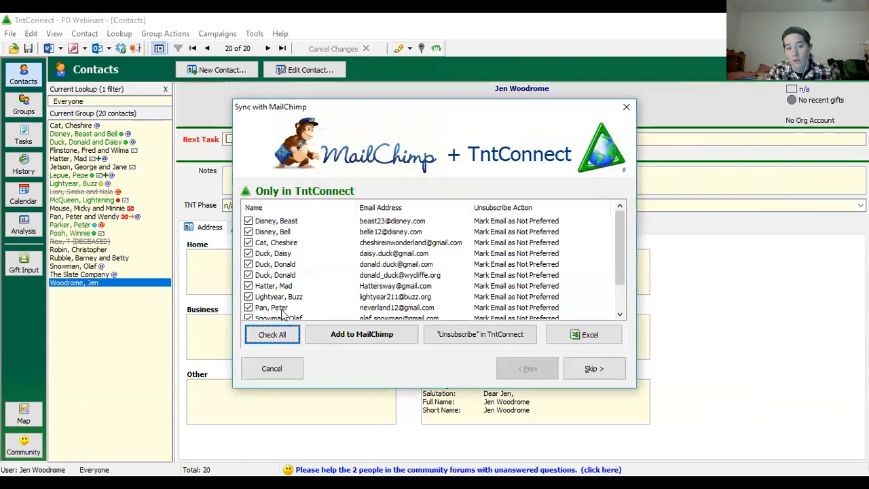
scroll(253, 259, "down", 1)
left_click(249, 253)
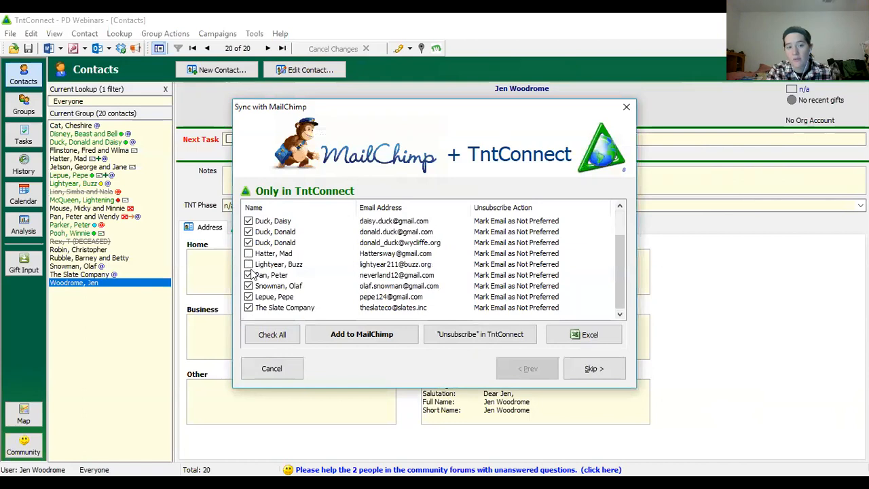
left_click(275, 334)
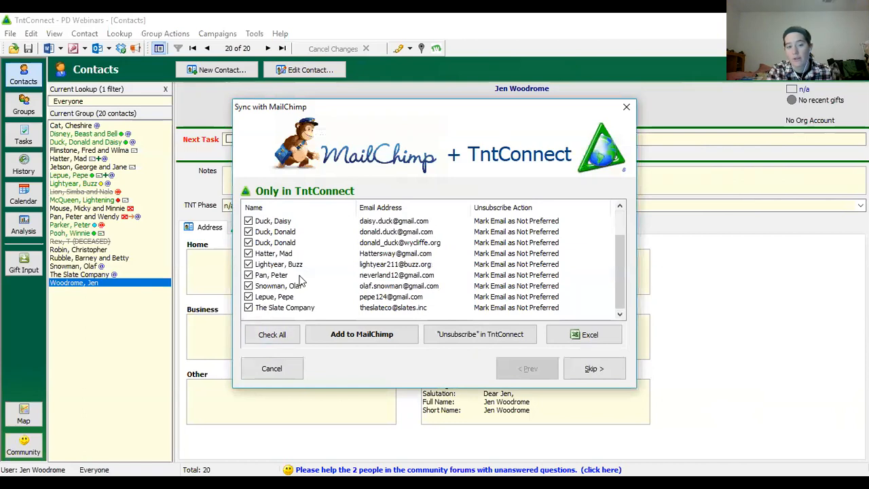
scroll(298, 292, "up", 1)
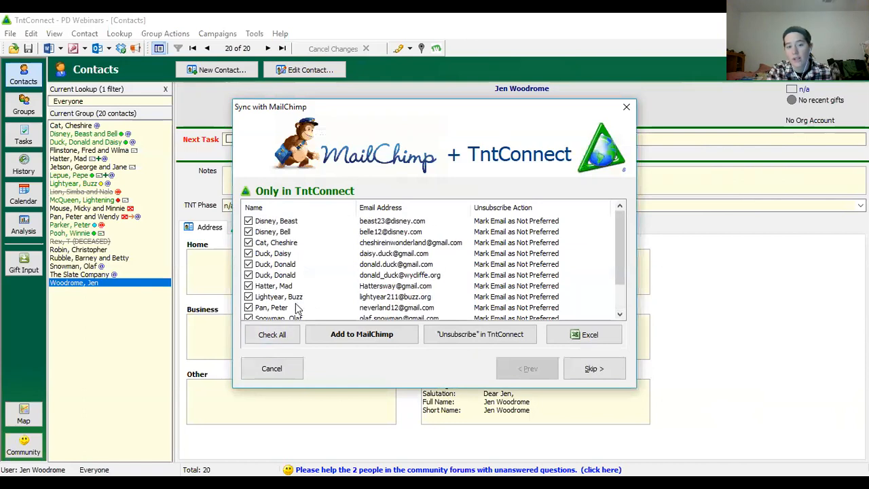
left_click(370, 342)
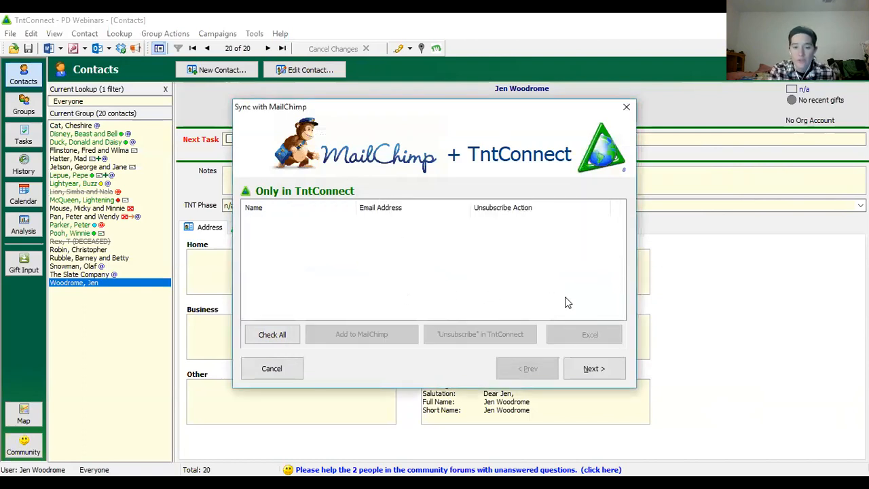
left_click(593, 370)
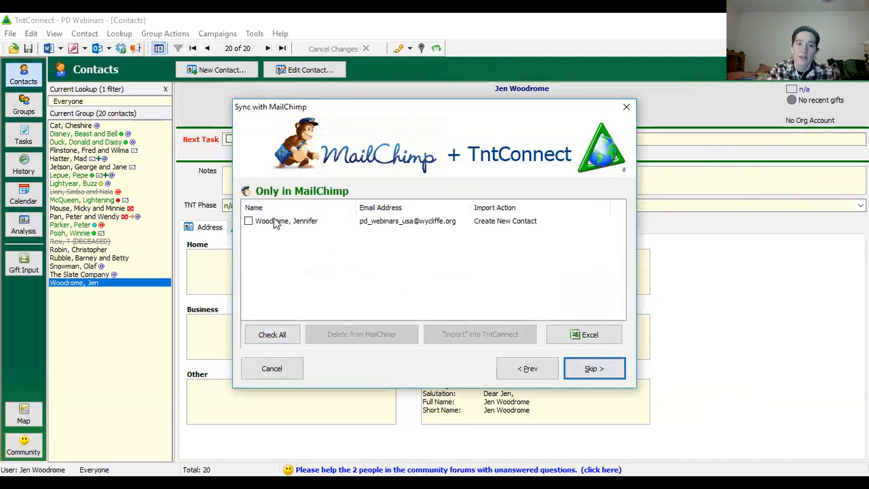
left_click(249, 222)
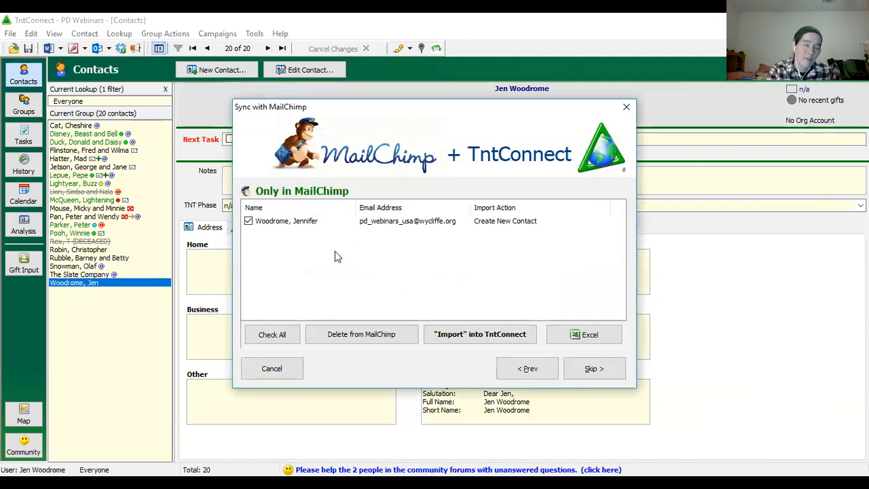
left_click(249, 221)
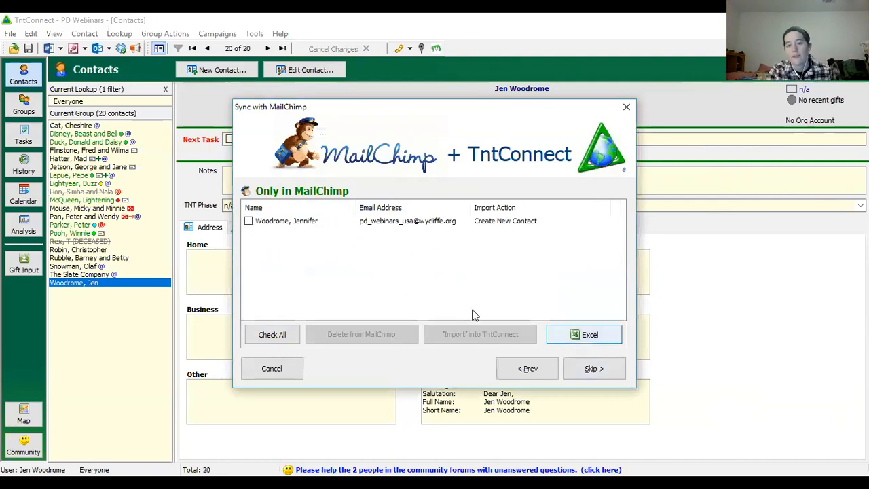
left_click(249, 222)
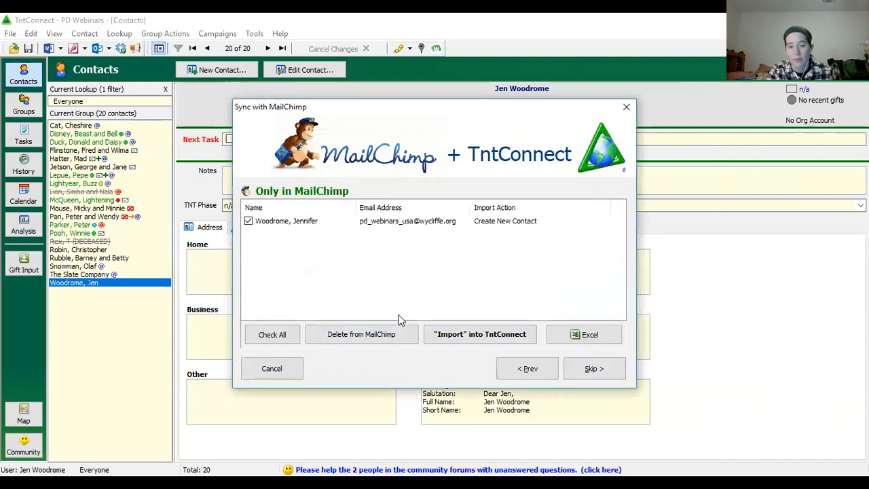
left_click(250, 222)
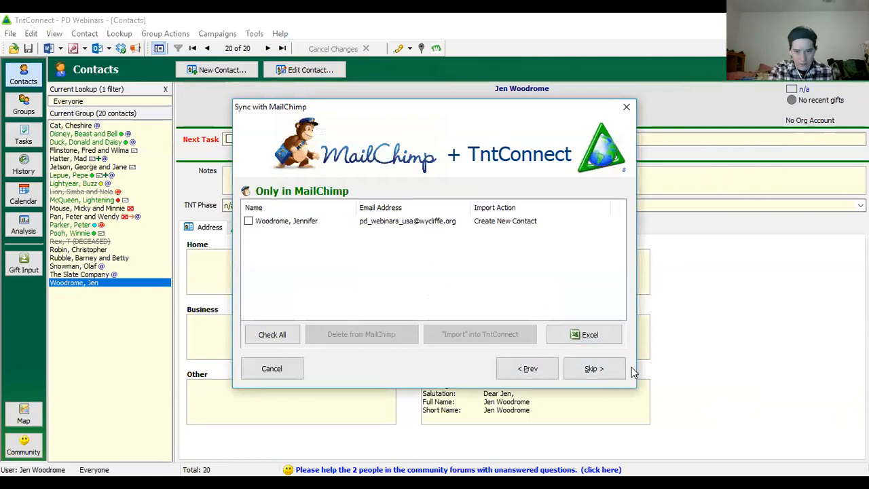
- Skip the contact found only in MailChimp, then delete the unmanaged Birthday field from the MailChimp list and close the sync
left_click(589, 373)
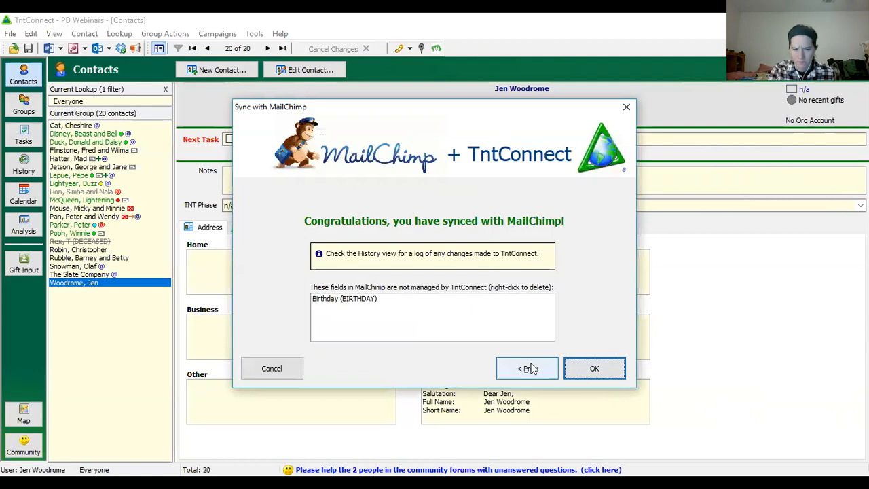
right_click(345, 302)
left_click(343, 298)
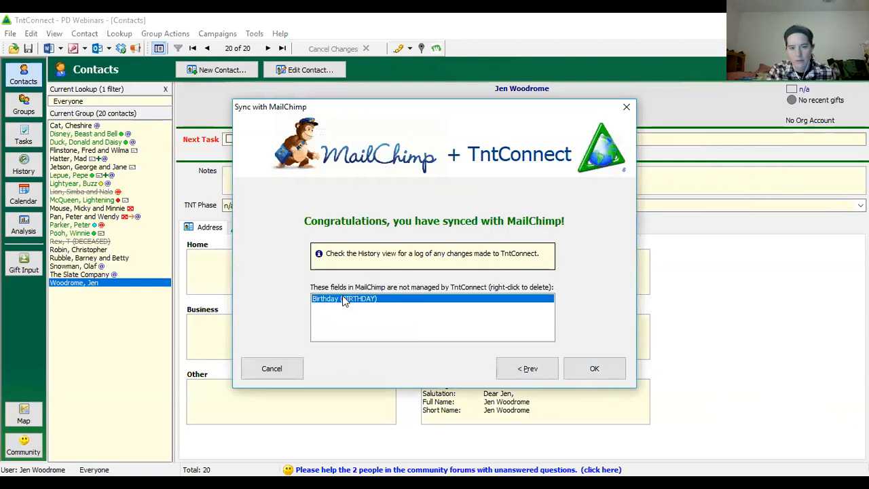
right_click(345, 301)
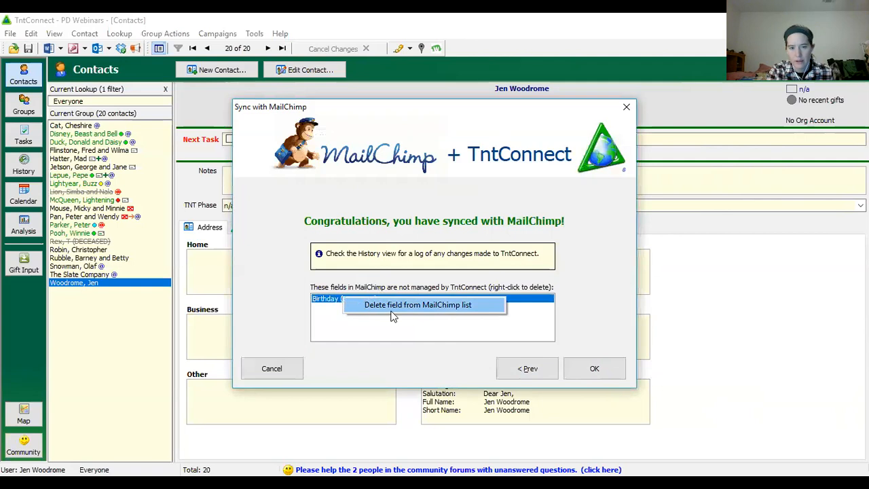
left_click(438, 305)
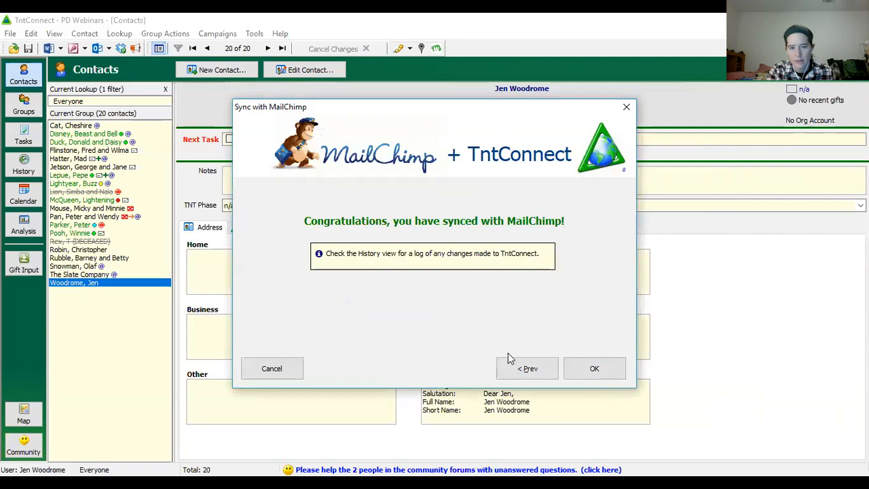
left_click(595, 369)
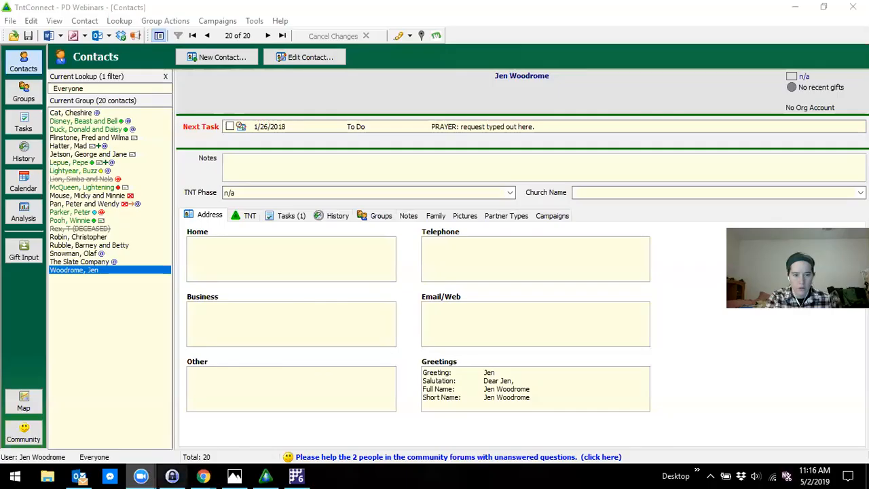
- Switch to Mailchimp in Chrome and open the contact table of the Wycliffe Partners audience
mouse_move(203, 477)
left_click(696, 421)
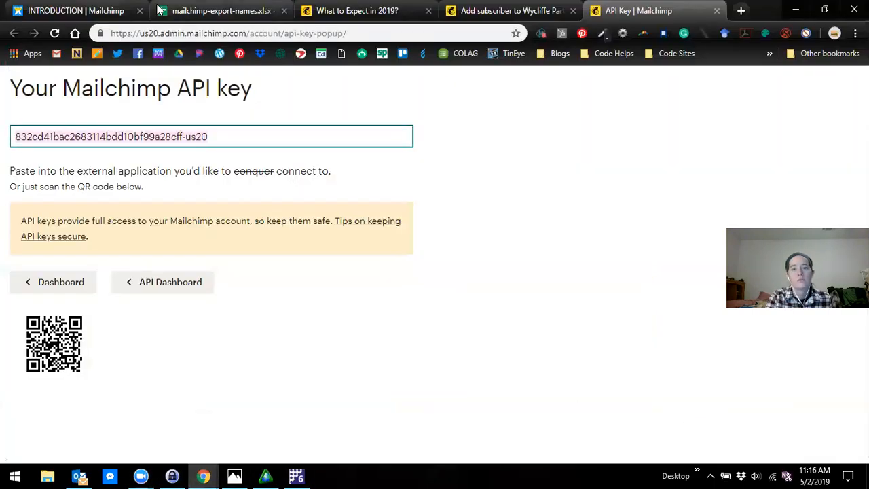
left_click(499, 10)
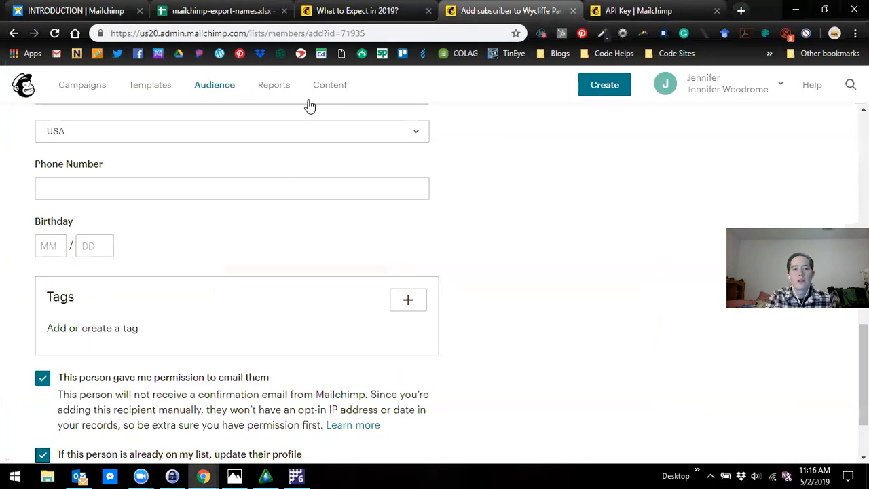
scroll(546, 200, "up", 4)
scroll(547, 204, "up", 5)
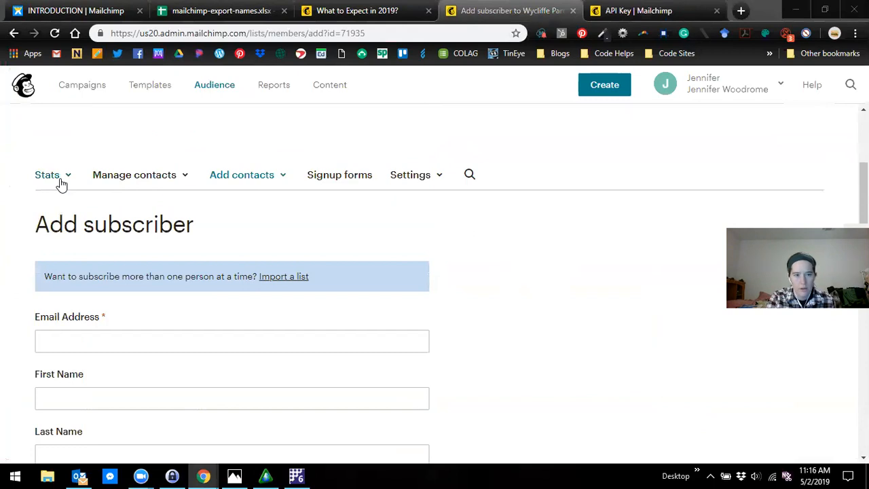
scroll(196, 215, "down", 8)
scroll(165, 126, "up", 11)
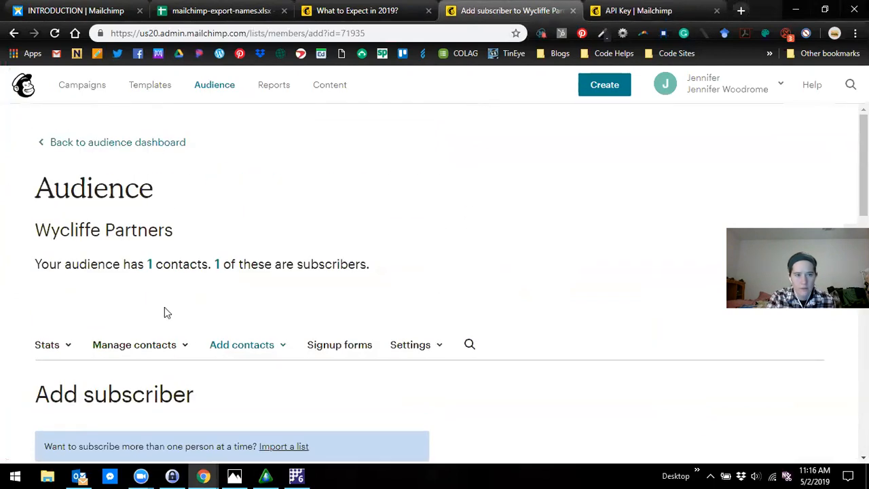
left_click(140, 345)
left_click(133, 205)
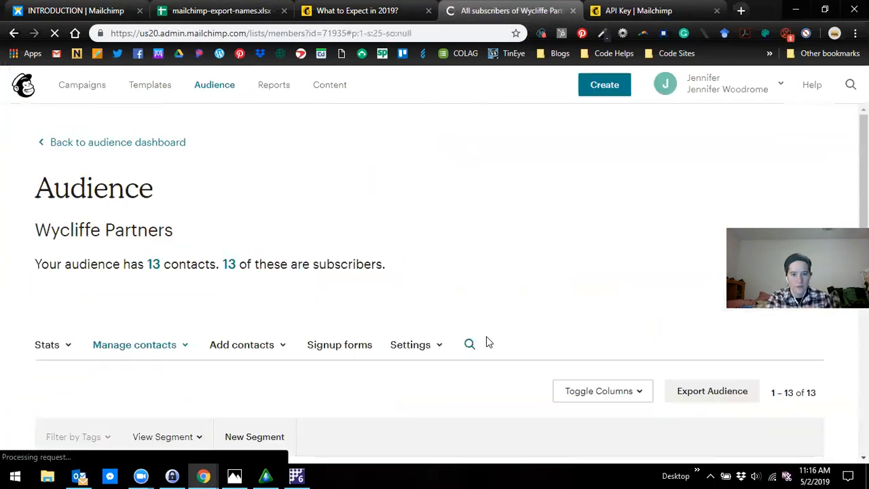
- Review the synced contacts in the Wycliffe Partners audience, including their names, subscription status and source
scroll(496, 349, "down", 7)
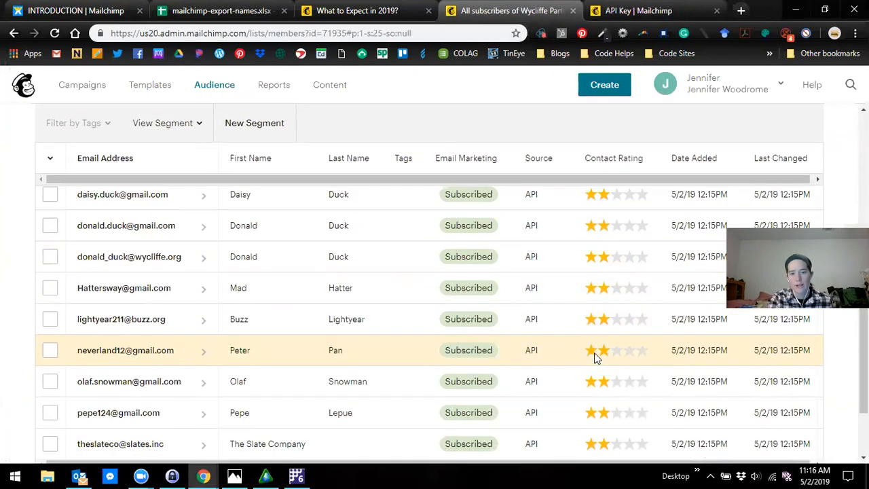
scroll(597, 356, "down", 2)
scroll(597, 357, "up", 4)
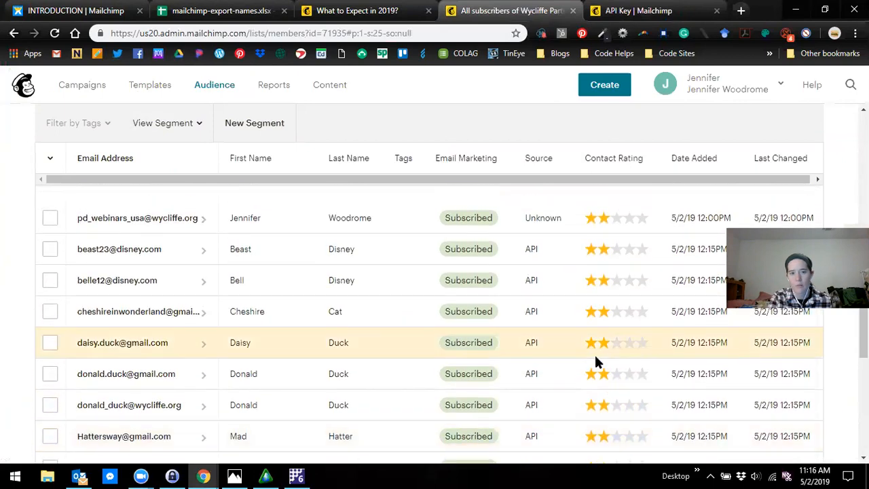
scroll(596, 362, "up", 2)
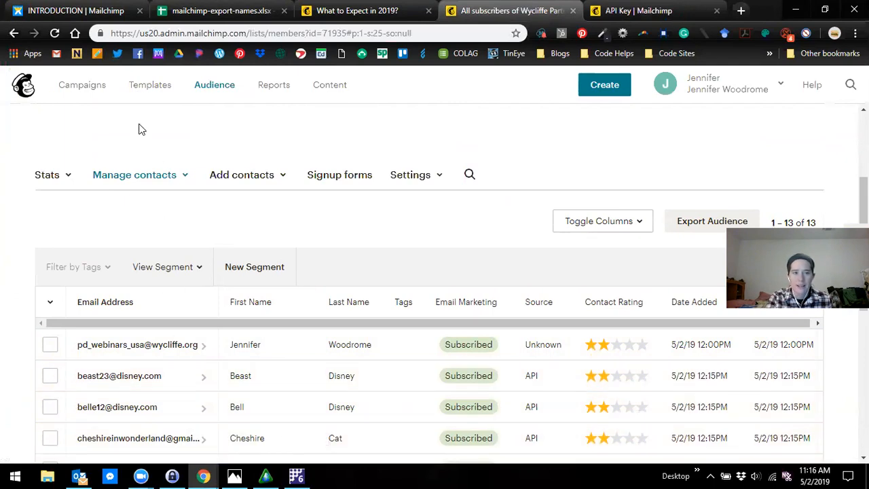
- Switch to the mailchimp-export-names.xlsx spreadsheet in Google Sheets
left_click(204, 10)
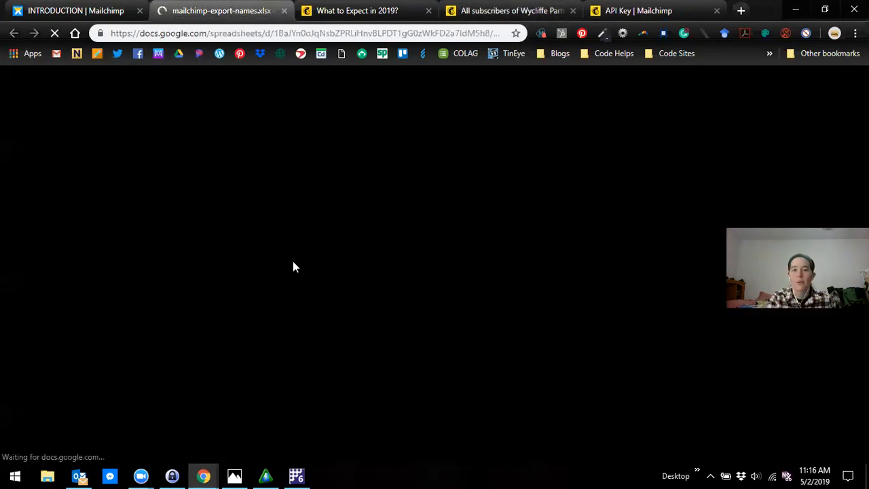
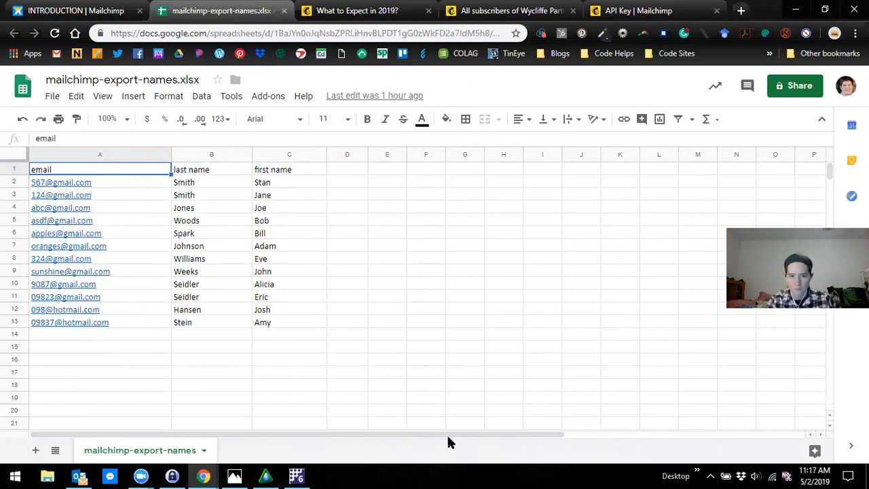
- Switch to Mailchimp and start a contact import into the Wycliffe Partners audience using the Copy/paste from file option
left_click(511, 10)
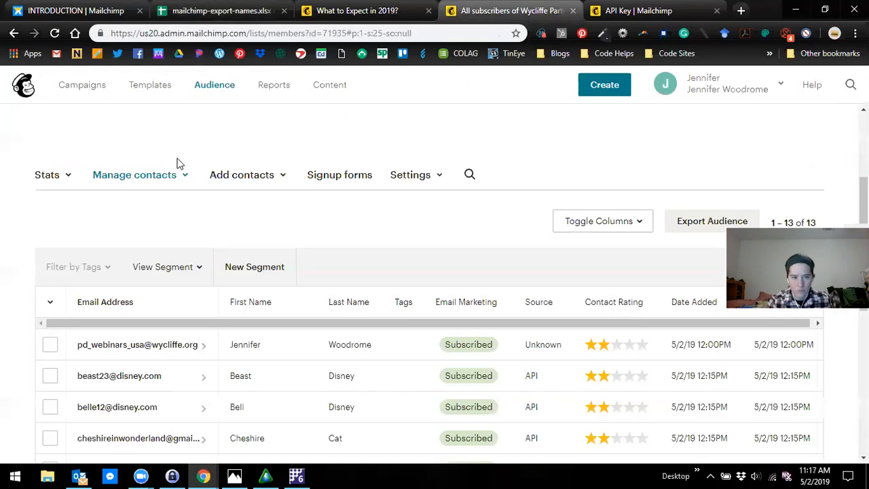
left_click(266, 178)
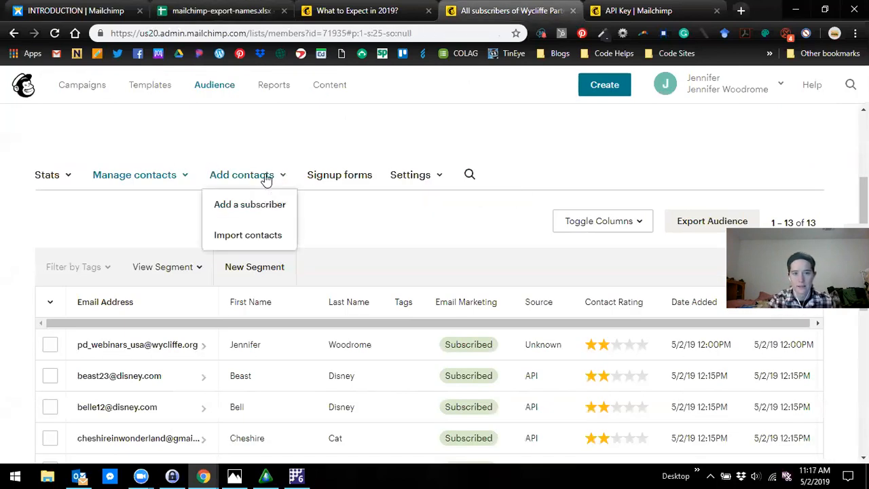
left_click(248, 235)
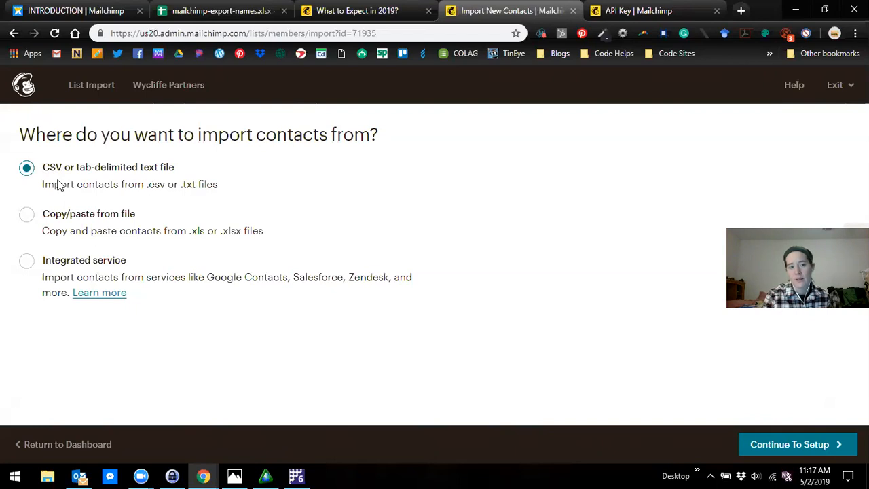
left_click(27, 220)
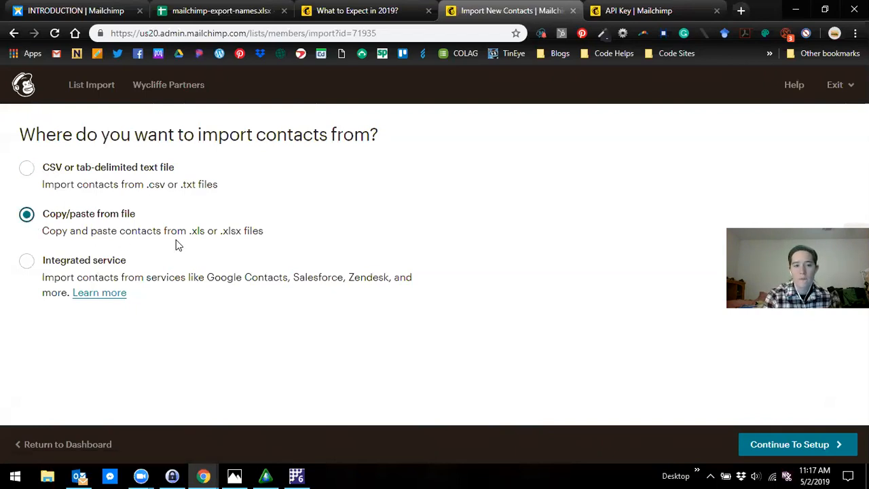
left_click(794, 447)
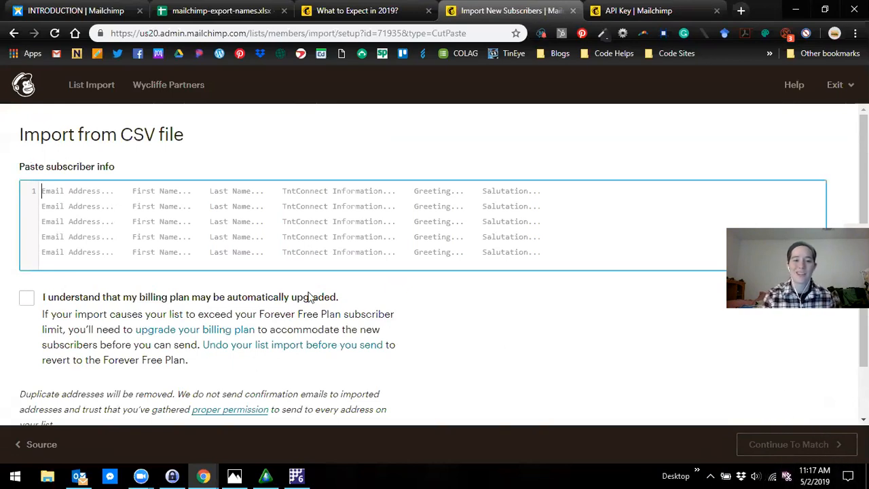
scroll(176, 279, "down", 1)
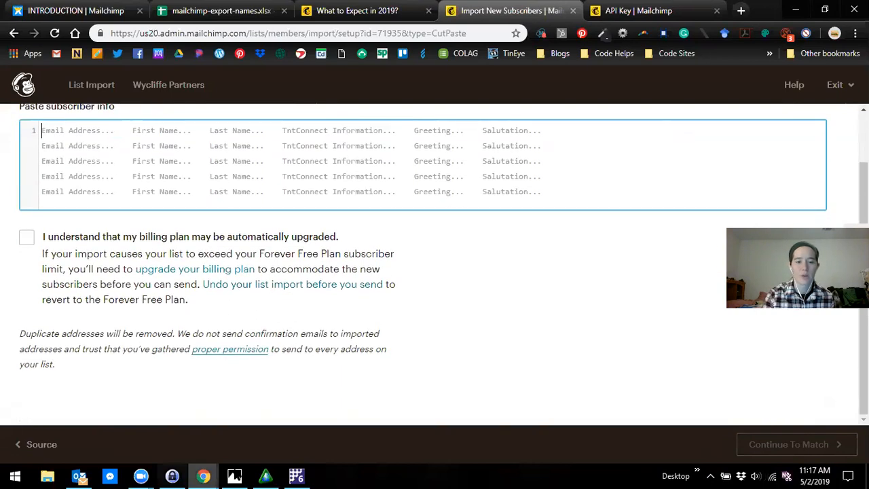
scroll(459, 359, "up", 1)
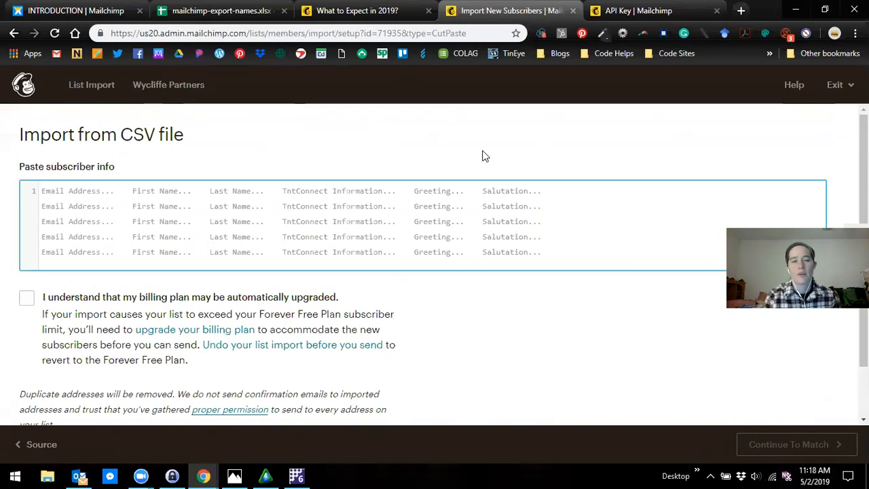
- Copy the contact rows A2:C13 without the header from the mailchimp-export-names.xlsx spreadsheet and paste them into Mailchimp's subscriber info field
left_click(200, 8)
left_click_drag(44, 187, 280, 328)
key("ctrl+c")
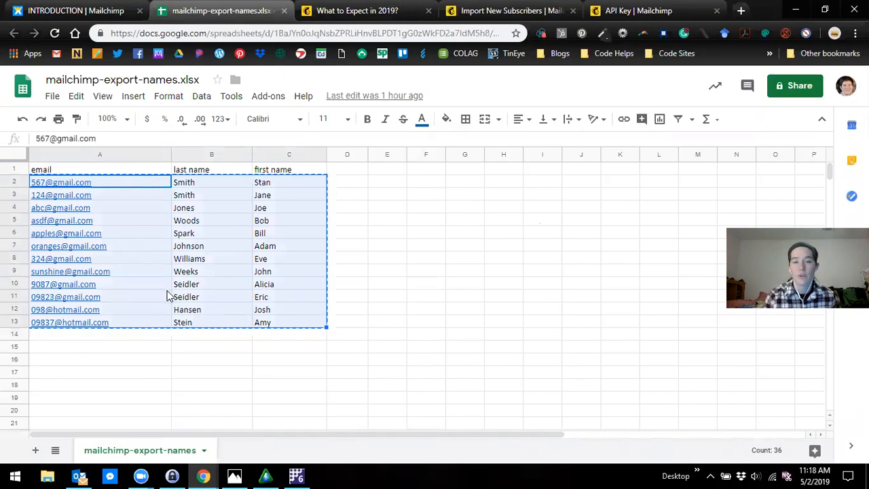
left_click(345, 13)
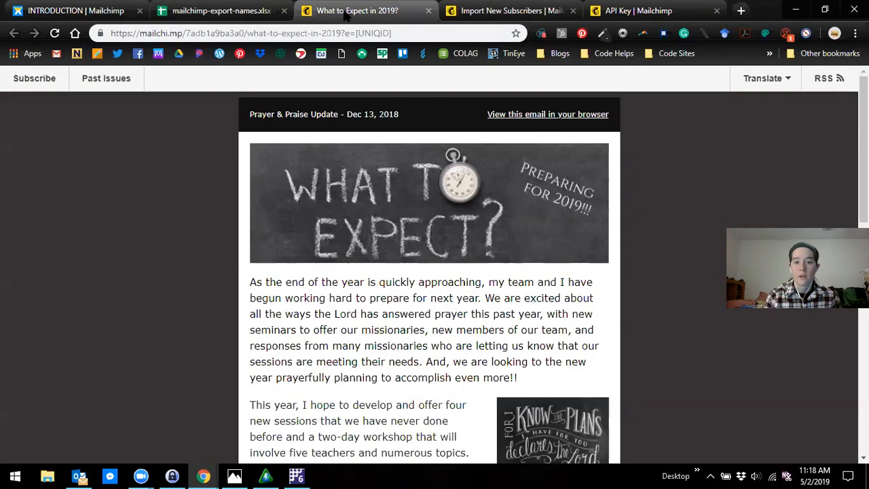
left_click(632, 10)
left_click(509, 10)
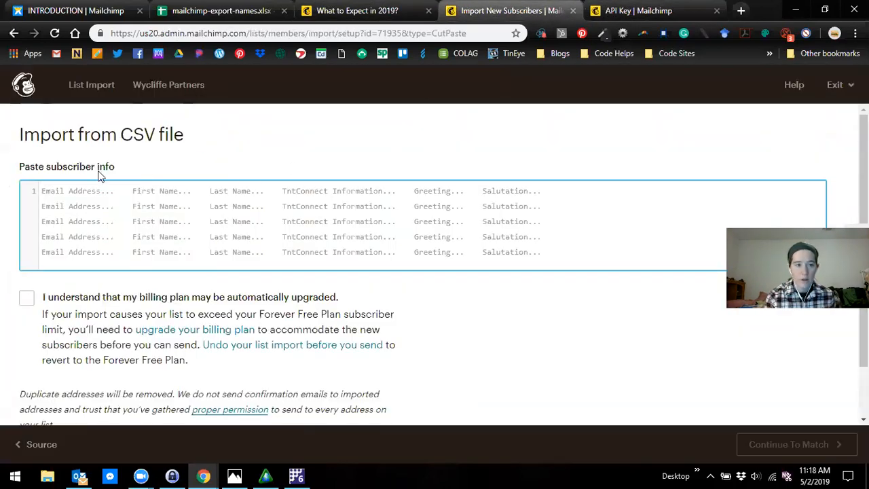
left_click(67, 204)
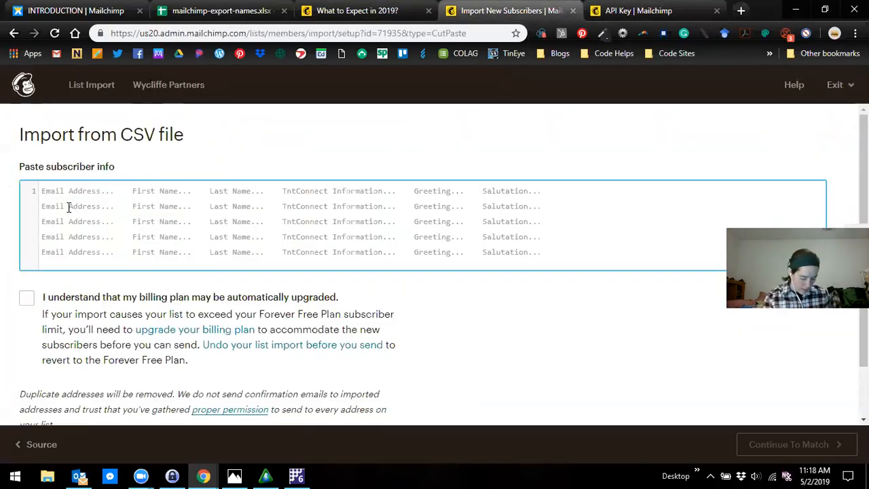
key("ctrl+v")
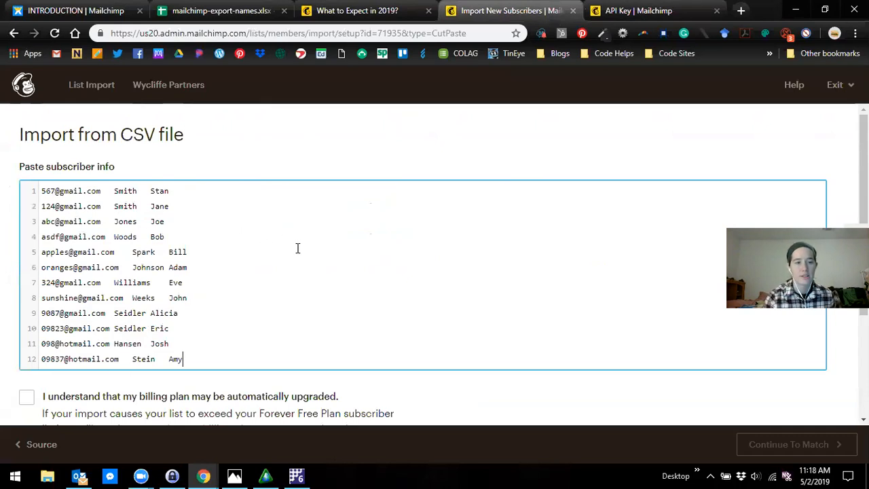
- Accept that the billing plan may be automatically upgraded and continue to the column matching stage
scroll(289, 272, "down", 2)
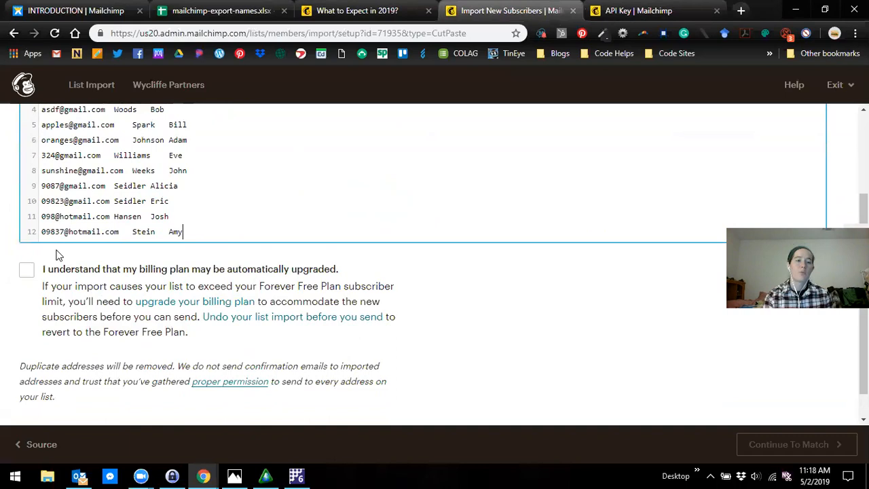
left_click(28, 271)
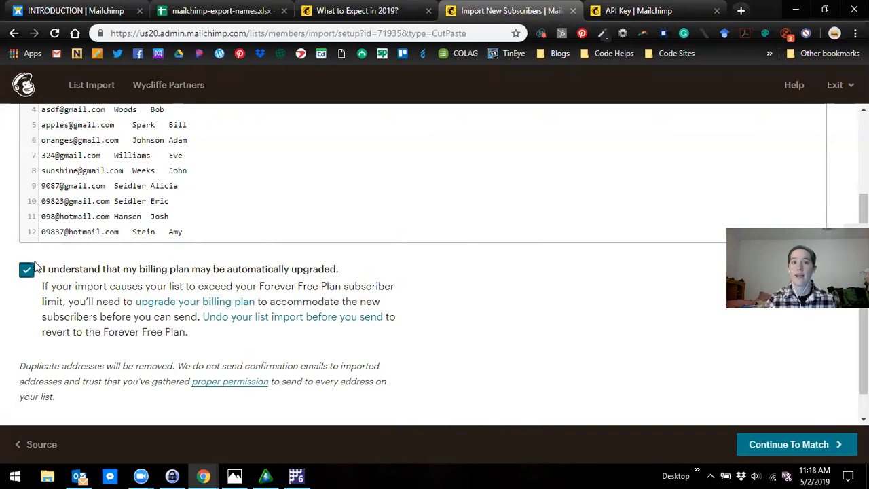
left_click(37, 267)
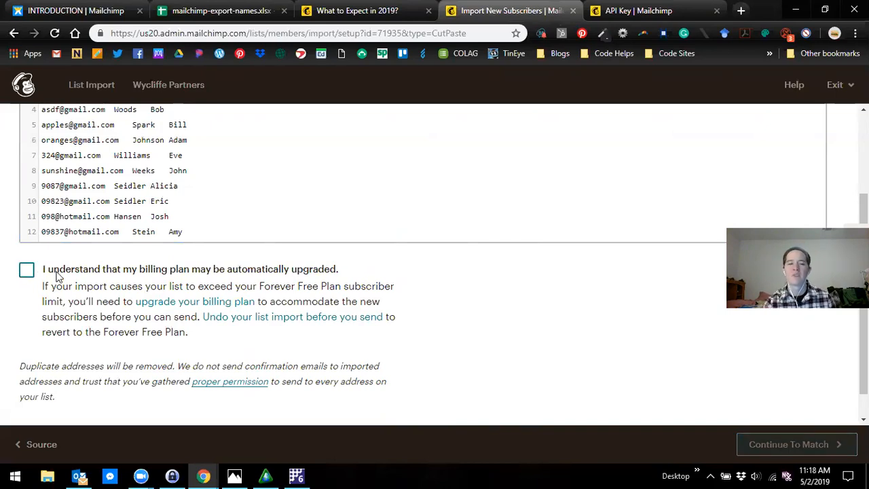
left_click(29, 268)
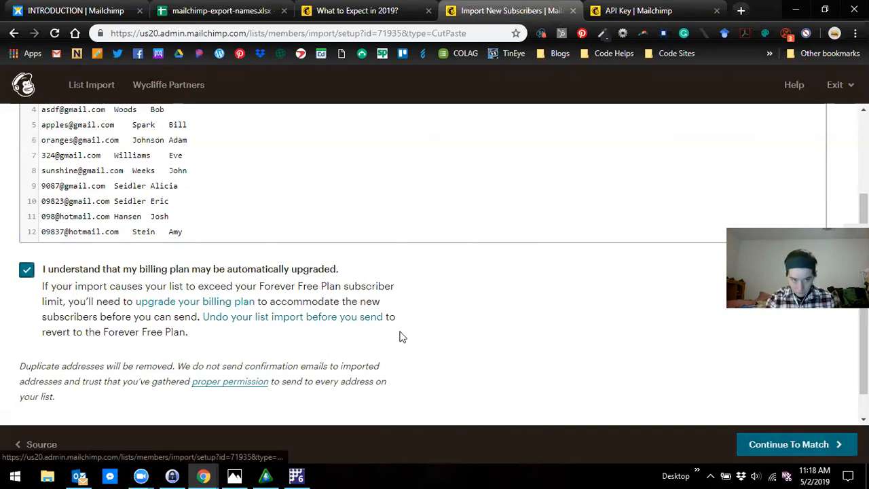
left_click(806, 446)
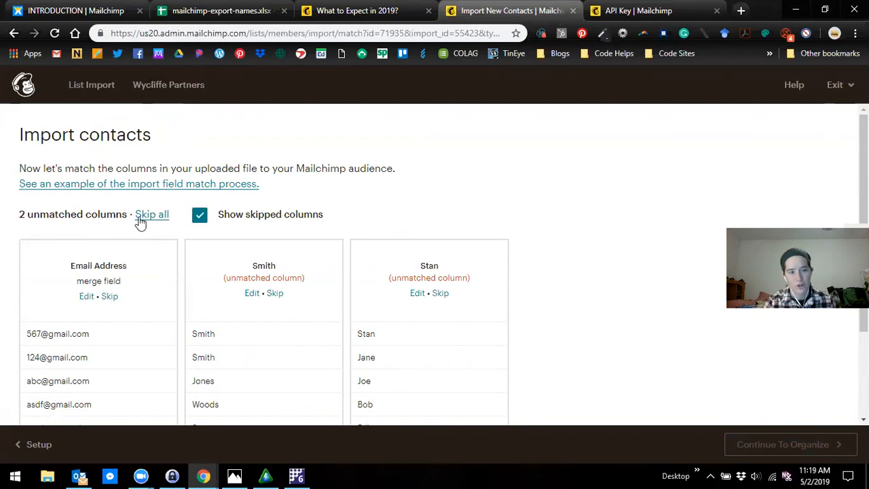
- Match the second imported column to the Last Name field and save it
scroll(144, 226, "down", 3)
scroll(262, 221, "up", 2)
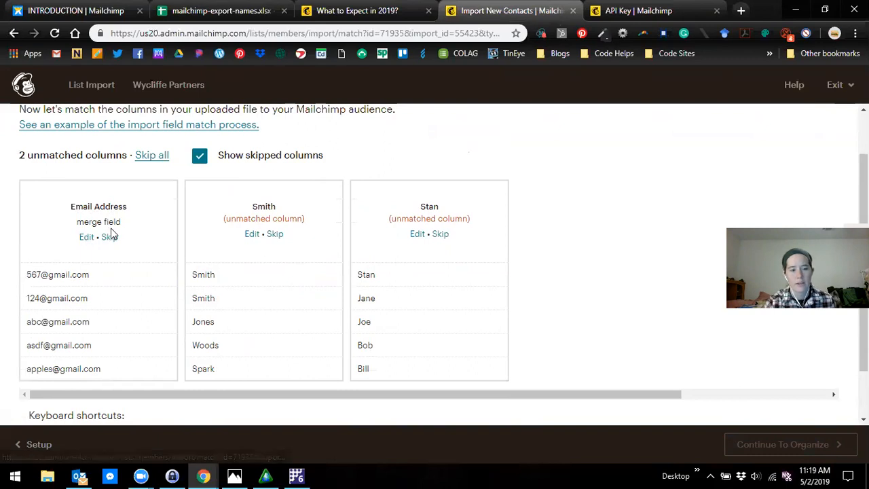
left_click(252, 238)
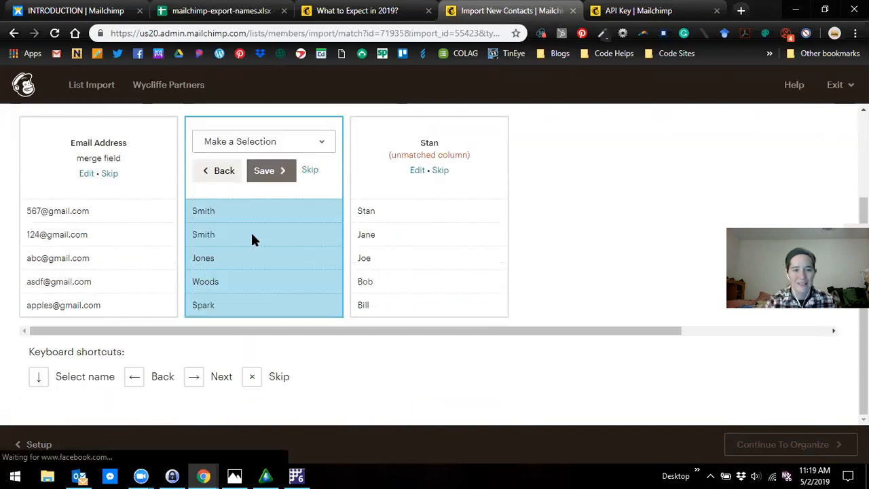
left_click(247, 144)
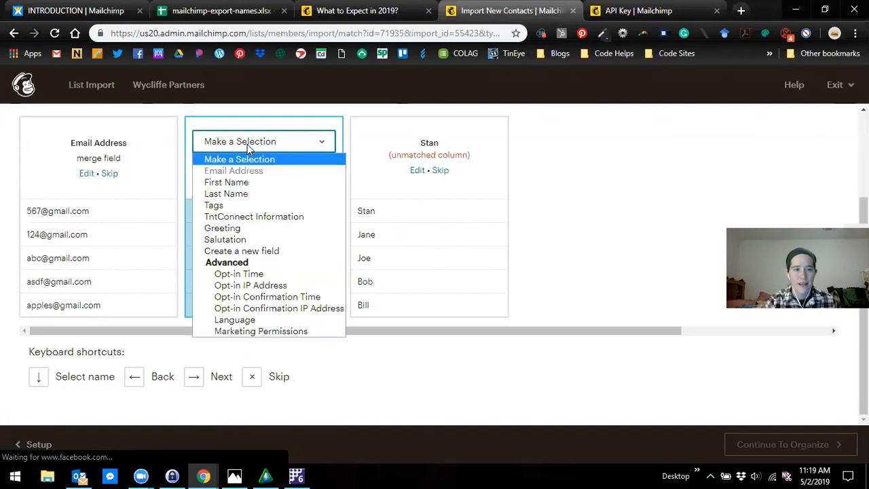
left_click(244, 195)
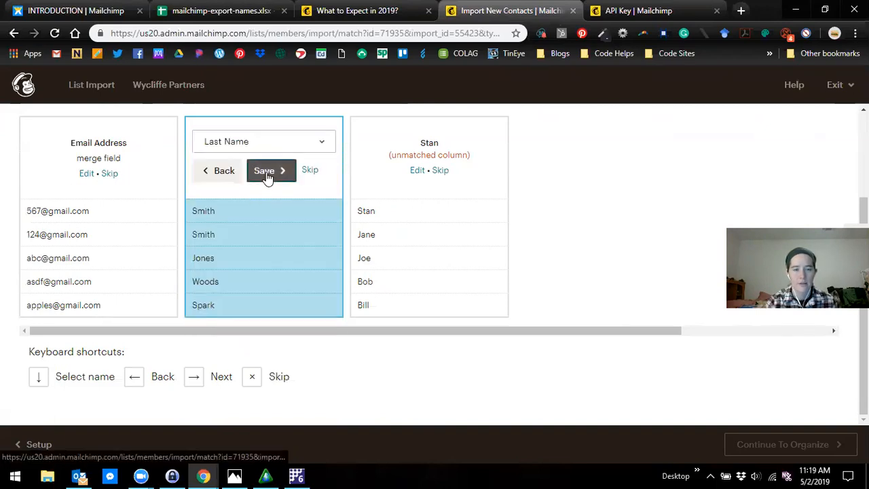
left_click(266, 175)
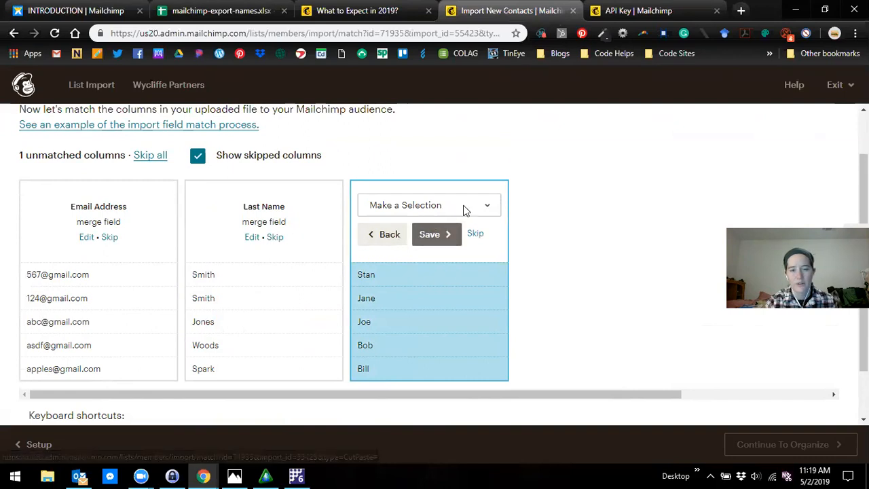
- Match the third imported column to the First Name field, save it and continue to organizing the contacts
left_click(461, 205)
left_click(424, 246)
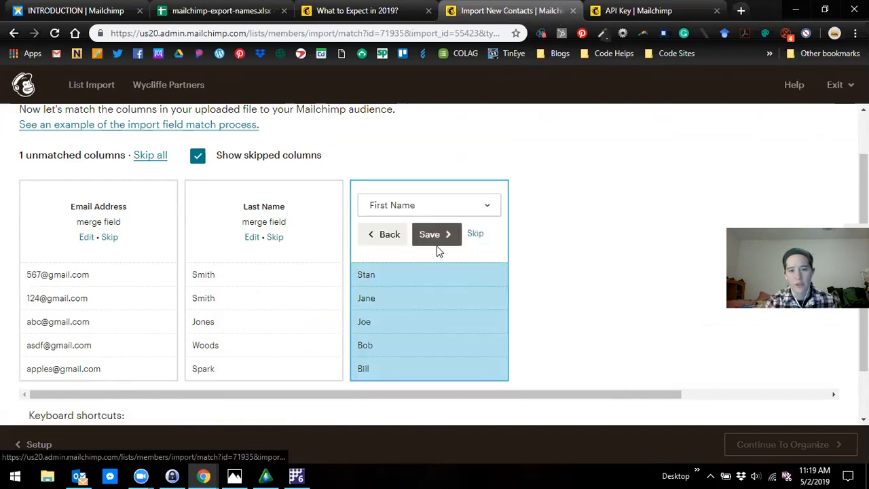
left_click(435, 234)
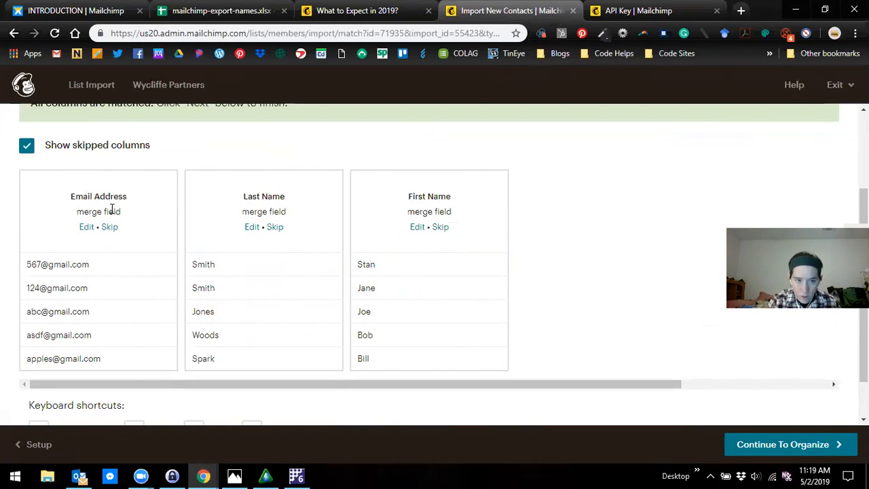
scroll(706, 320, "down", 1)
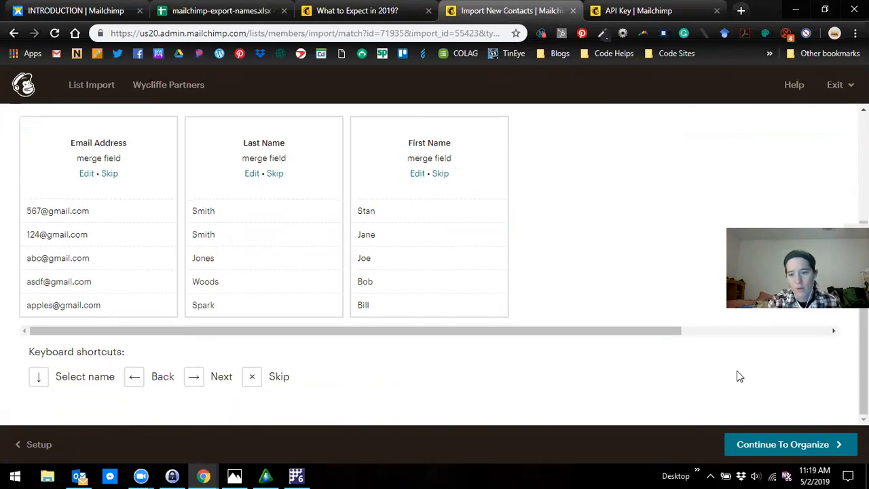
left_click(805, 451)
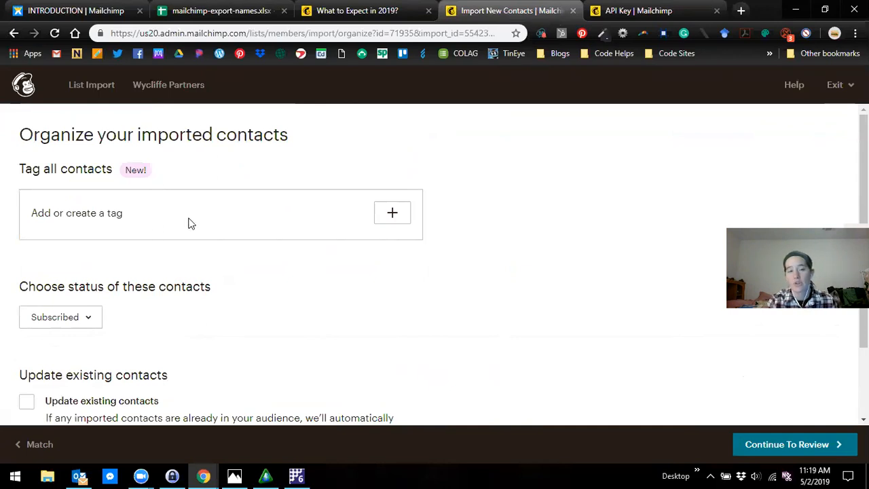
- Keep the contacts' status as Subscribed without tags or updating existing contacts, review the selections and run the import
scroll(191, 223, "down", 2)
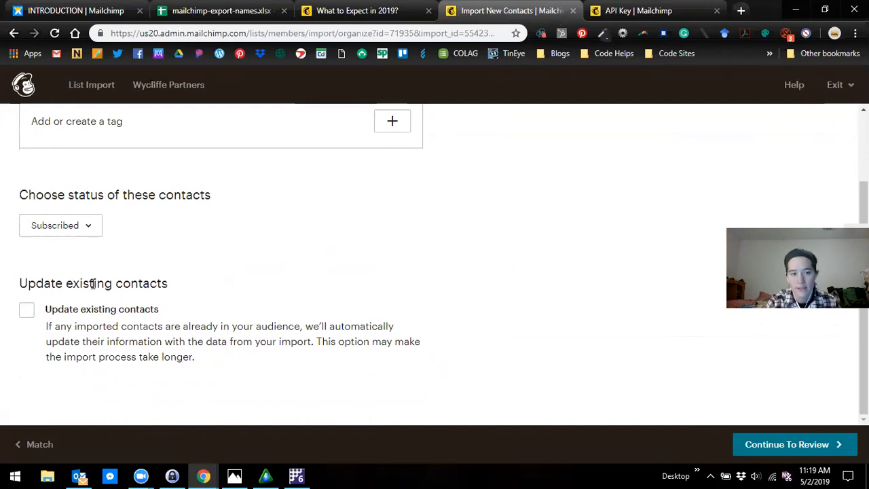
left_click(798, 449)
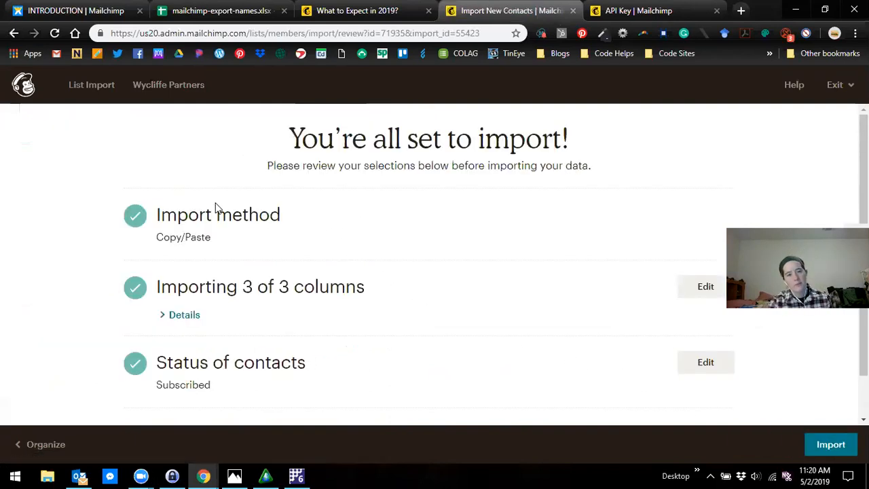
scroll(271, 229, "down", 1)
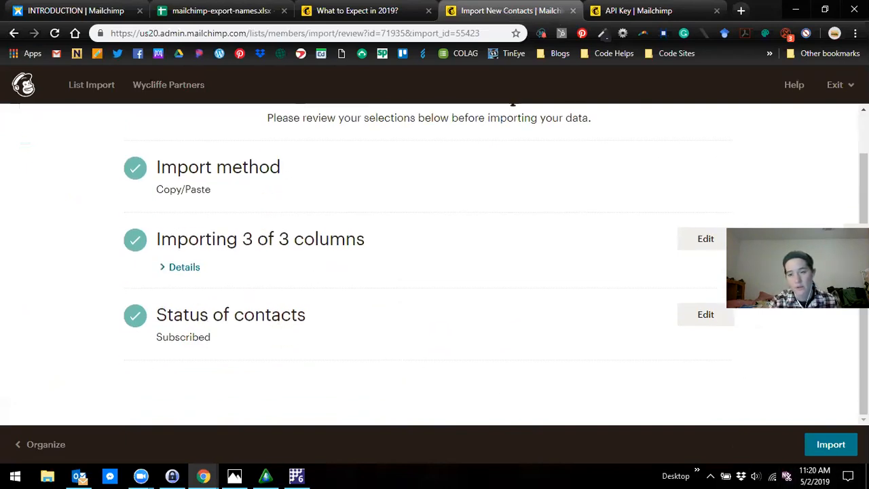
left_click(831, 444)
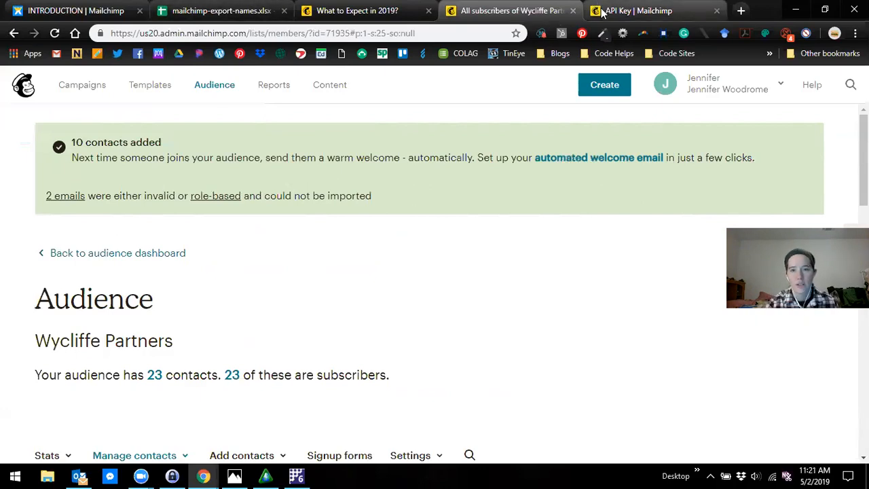
- Look at the "What to Expect in 2019?" newsletter page and its web address, comparing with the spreadsheet and audience pages
left_click(331, 11)
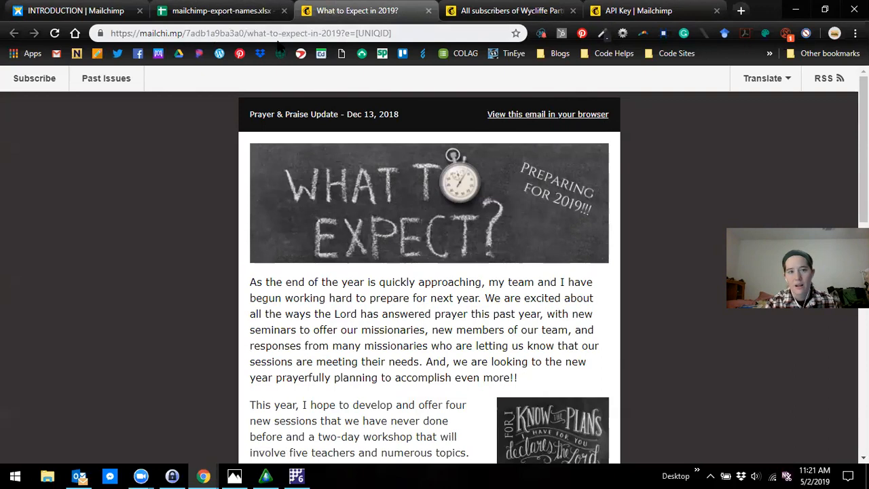
left_click(377, 33)
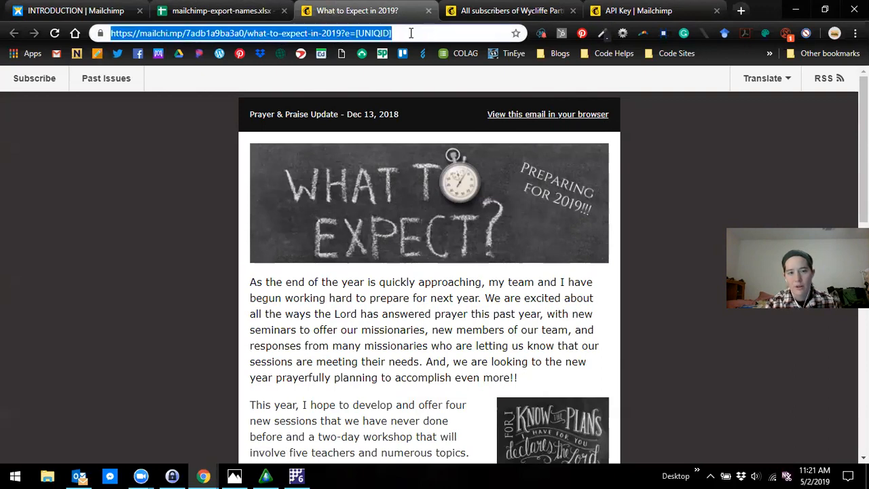
left_click(217, 15)
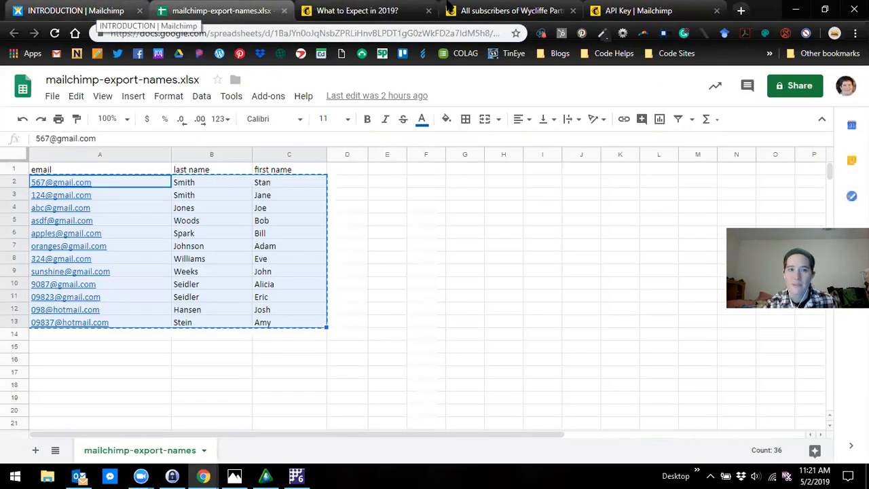
left_click(509, 11)
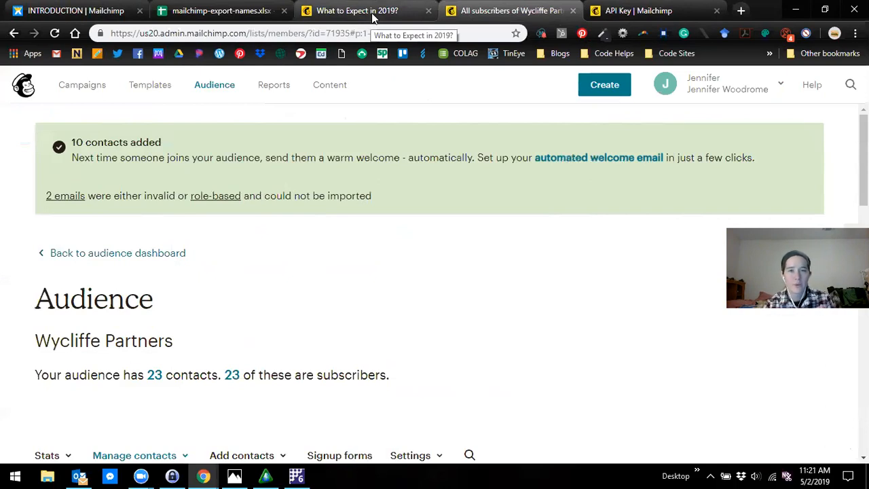
left_click(372, 15)
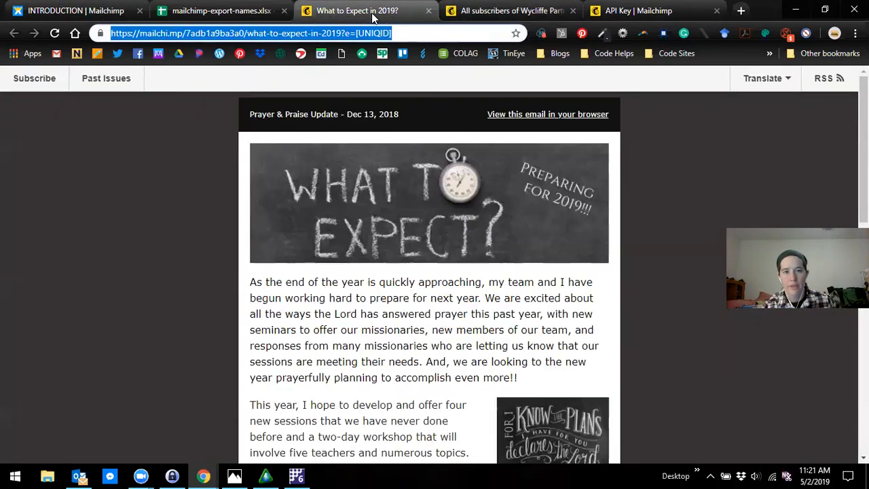
- Return to the audience page and examine the import summary and the subscriber list of Wycliffe Partners
left_click(489, 14)
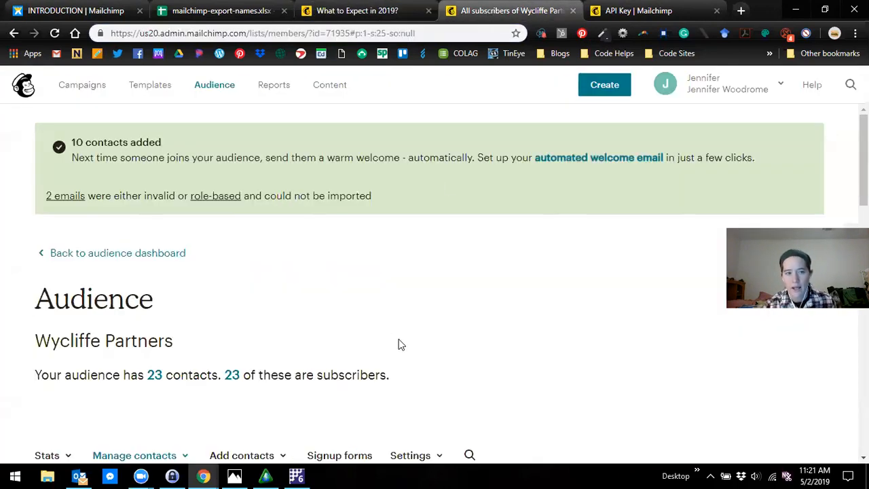
scroll(398, 344, "down", 1)
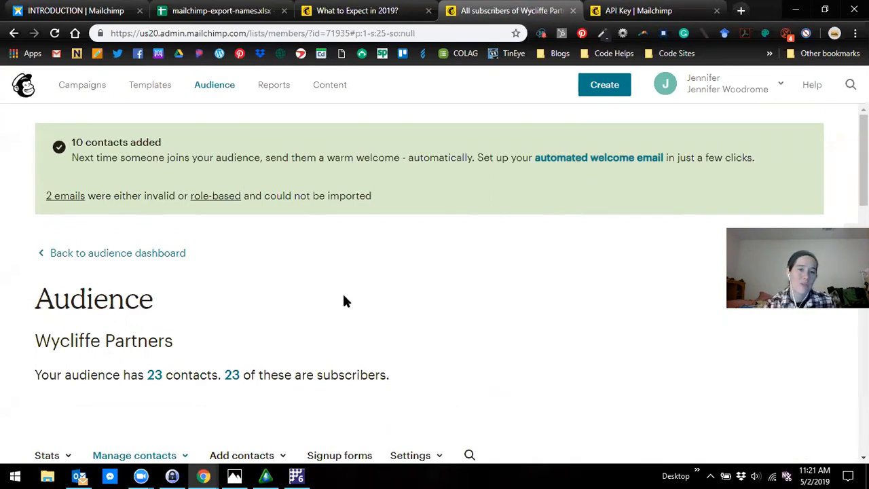
scroll(457, 310, "down", 1)
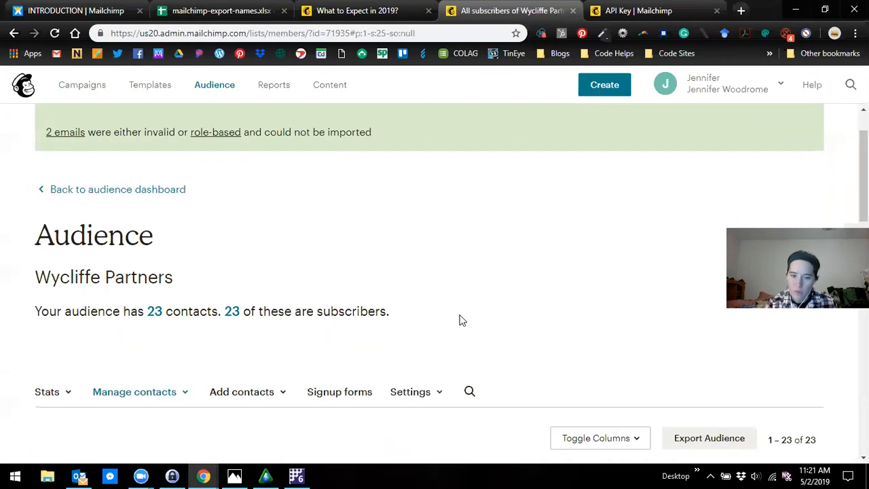
scroll(472, 307, "down", 3)
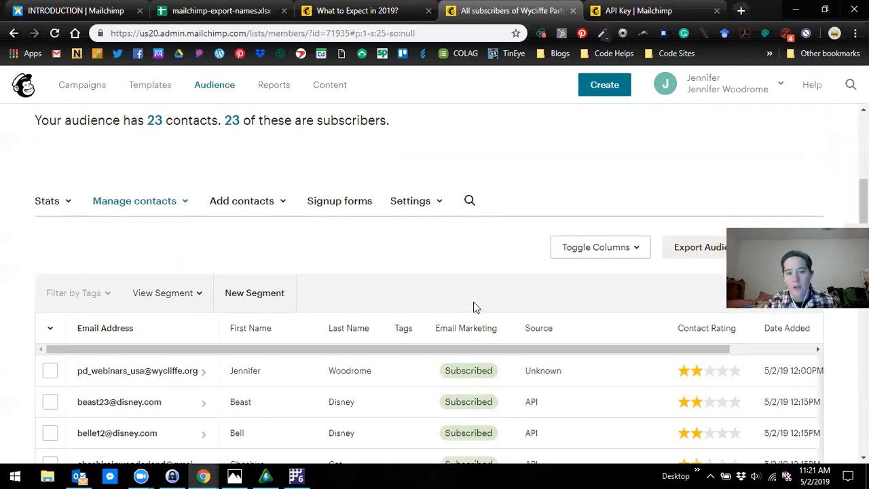
scroll(475, 307, "up", 3)
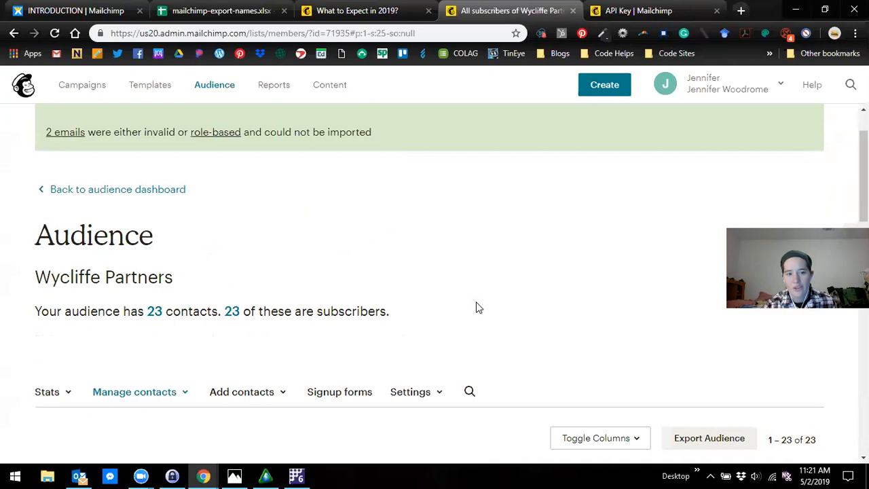
scroll(479, 308, "down", 8)
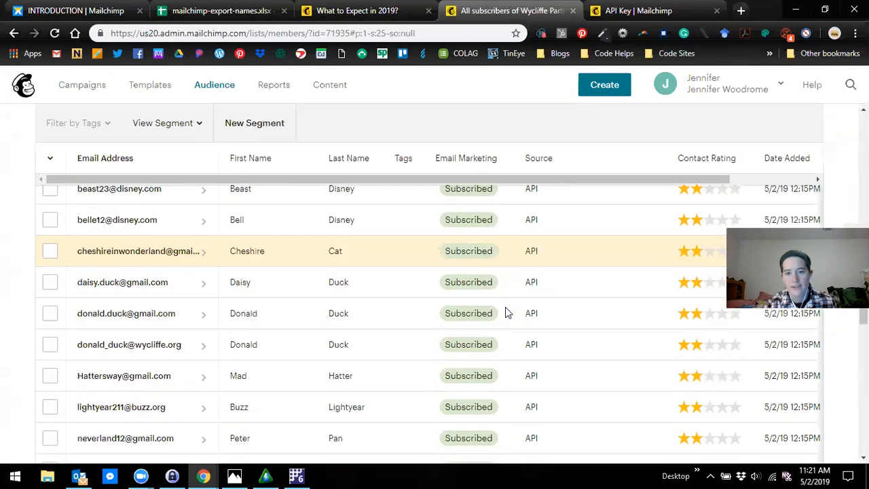
scroll(516, 305, "up", 2)
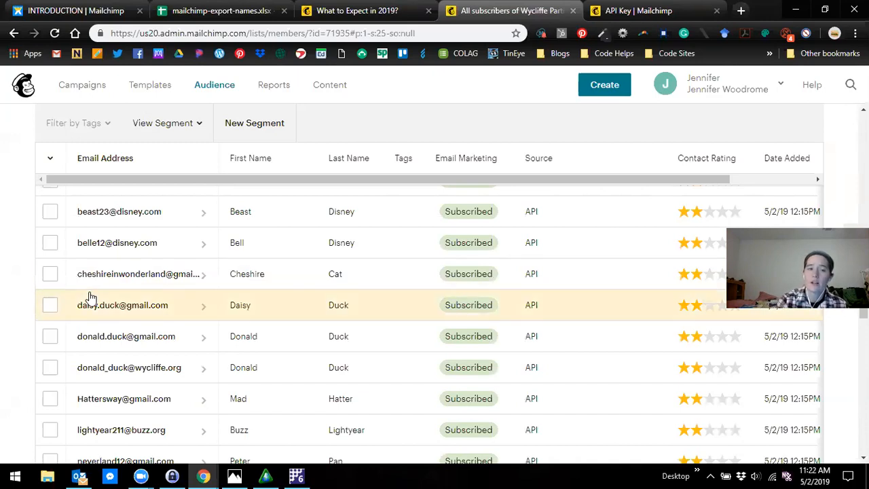
scroll(88, 299, "up", 3)
scroll(17, 262, "down", 1)
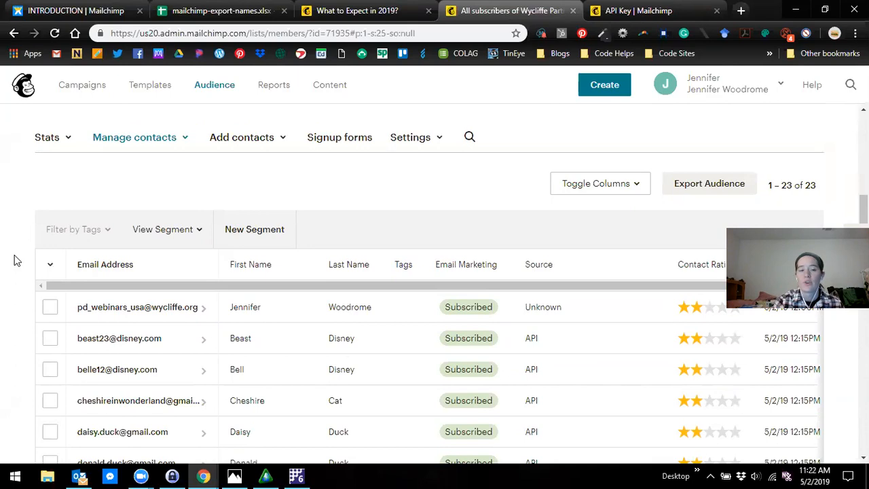
scroll(17, 261, "down", 1)
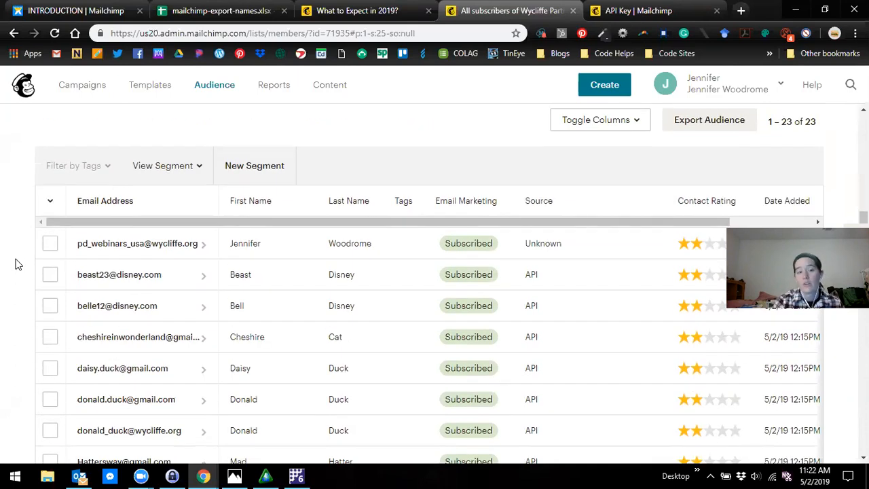
- Select the first two contacts and the fifth to eighth contacts in the audience and apply a new tag named "St. Louis" to them
left_click(49, 243)
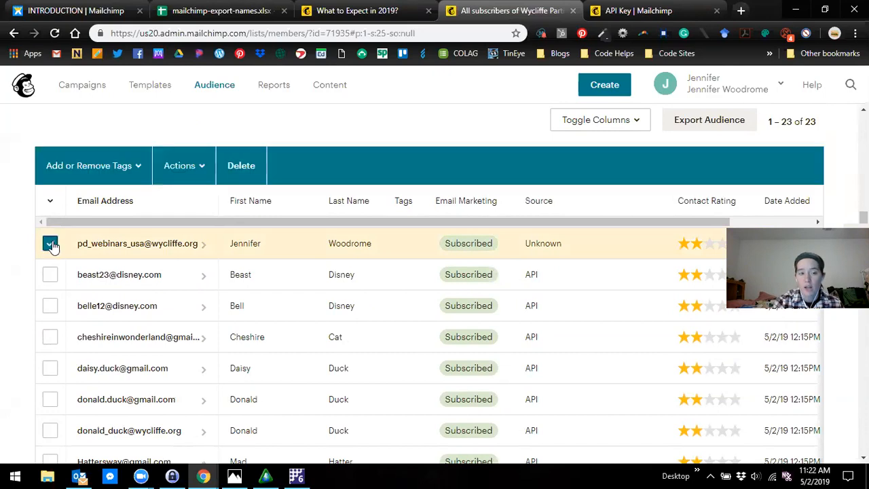
left_click(50, 277)
left_click(50, 368)
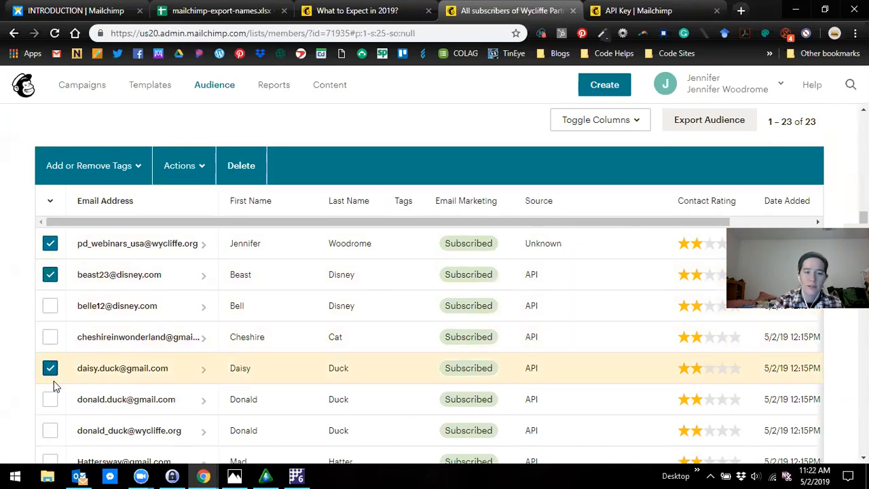
left_click(50, 400)
scroll(59, 444, "down", 1)
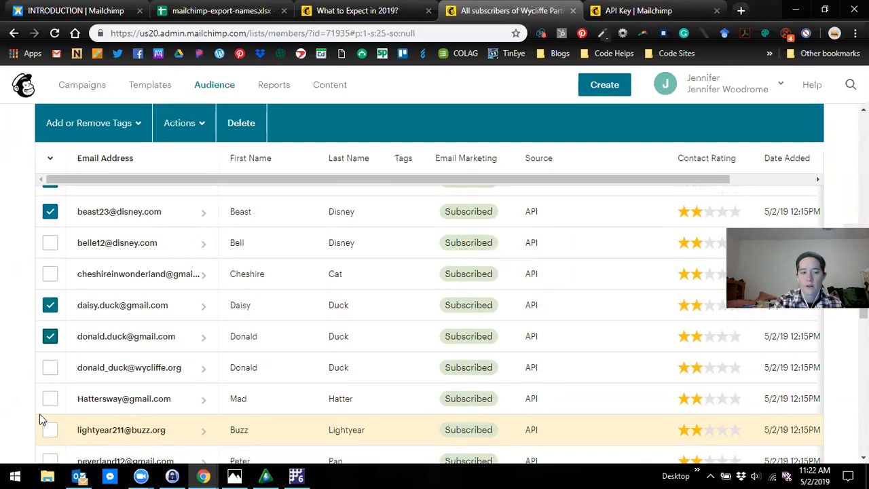
left_click(50, 399)
left_click(50, 367)
scroll(98, 401, "down", 2)
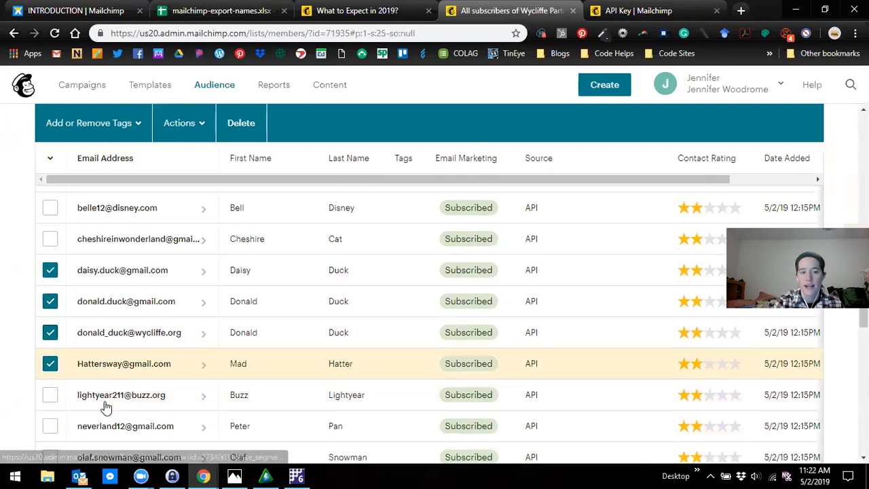
scroll(105, 394, "up", 3)
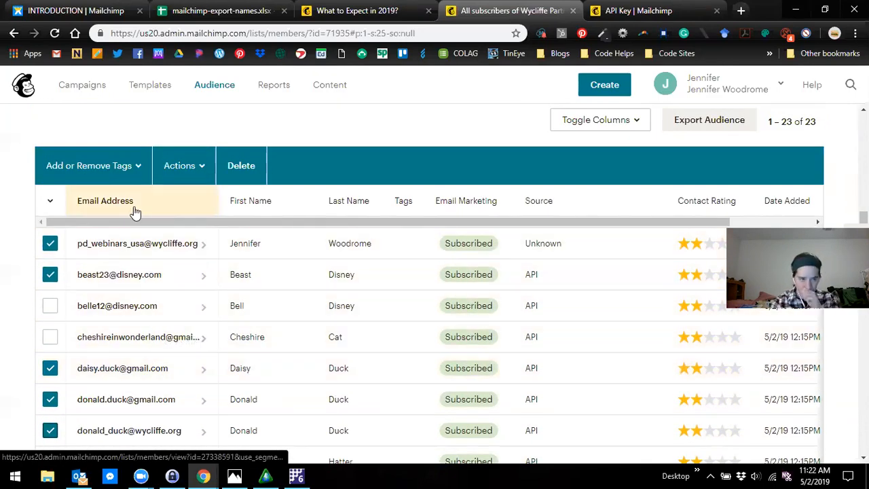
left_click(109, 169)
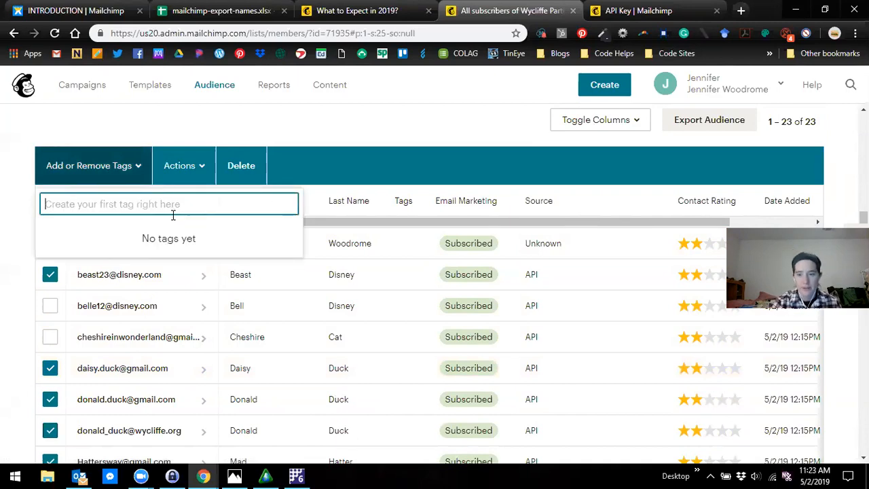
type("St. Louis")
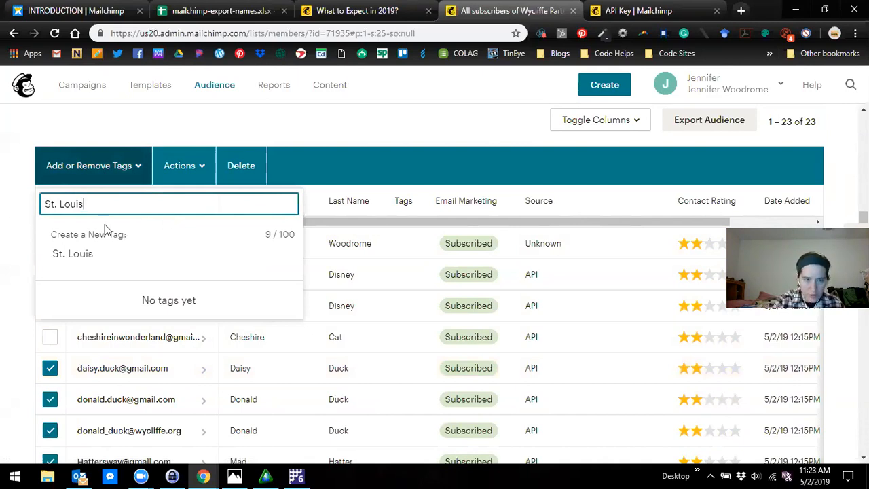
left_click(164, 248)
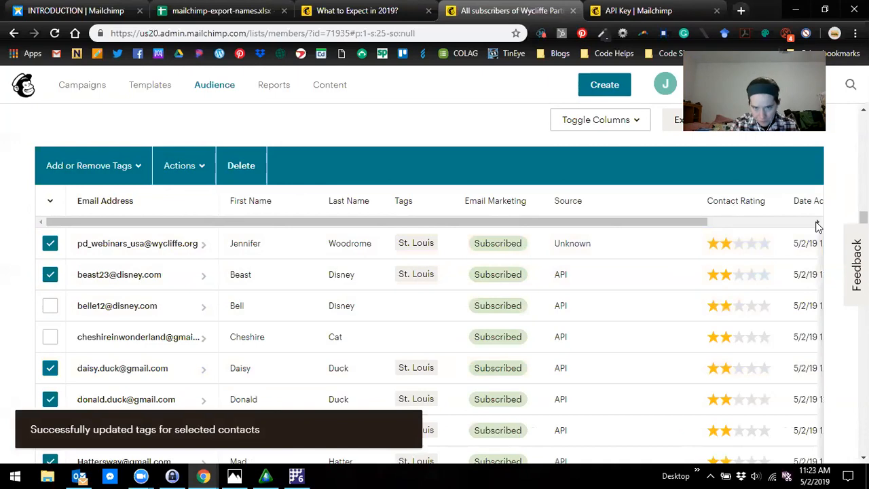
scroll(560, 296, "down", 1)
scroll(453, 252, "up", 1)
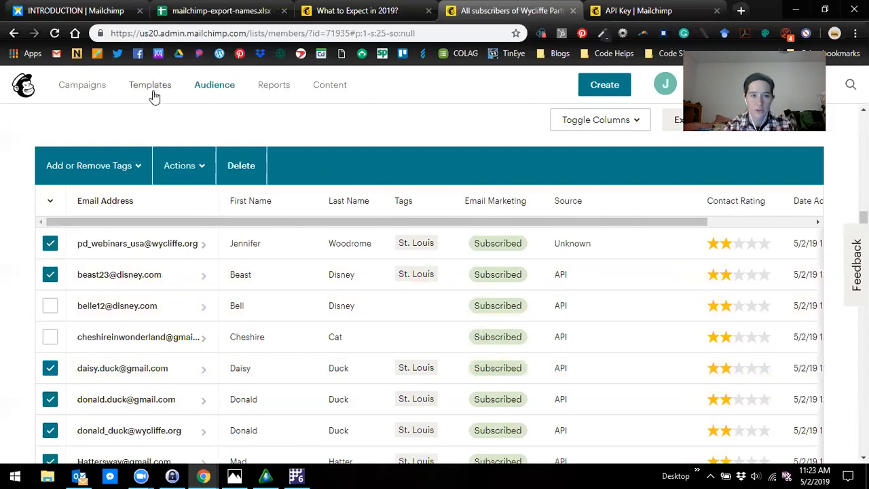
- Create a regular email campaign named "Test Campaign" and begin its setup
left_click(105, 89)
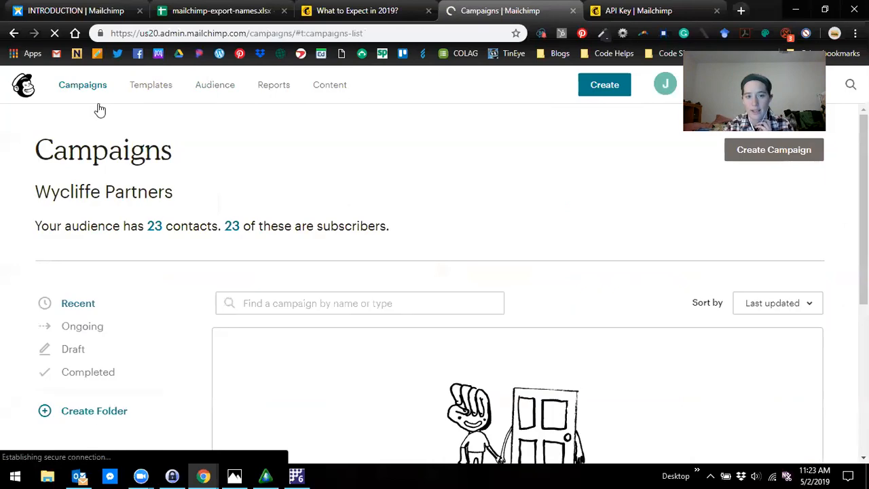
scroll(551, 287, "down", 2)
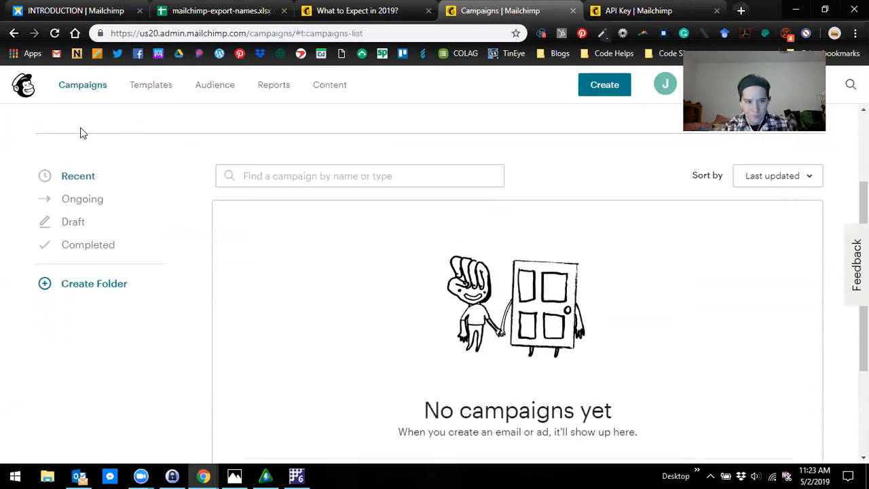
scroll(136, 194, "up", 2)
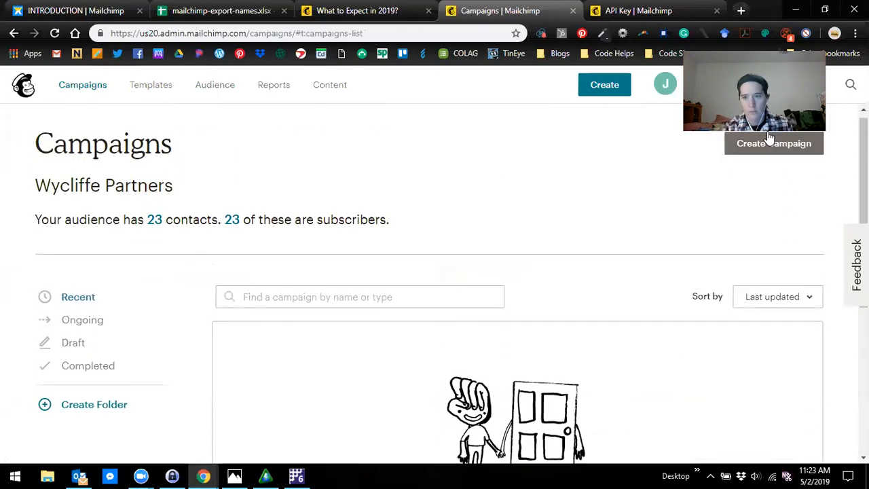
left_click(770, 138)
left_click(224, 175)
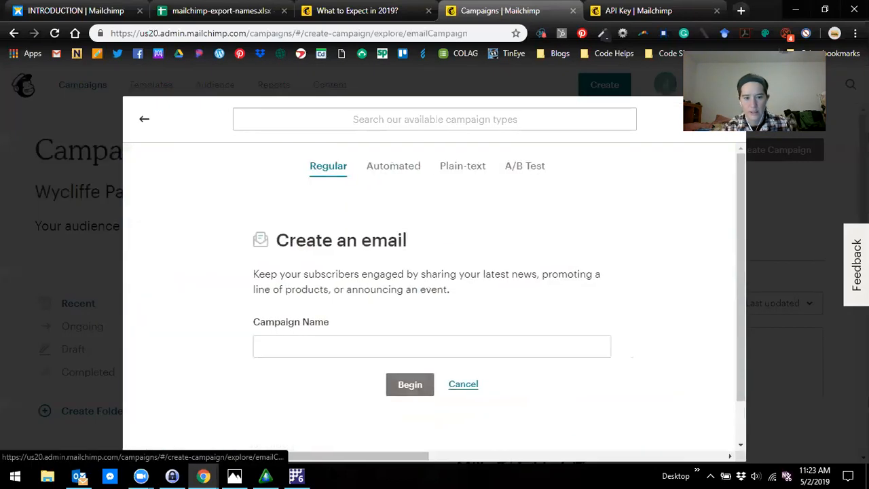
left_click(411, 346)
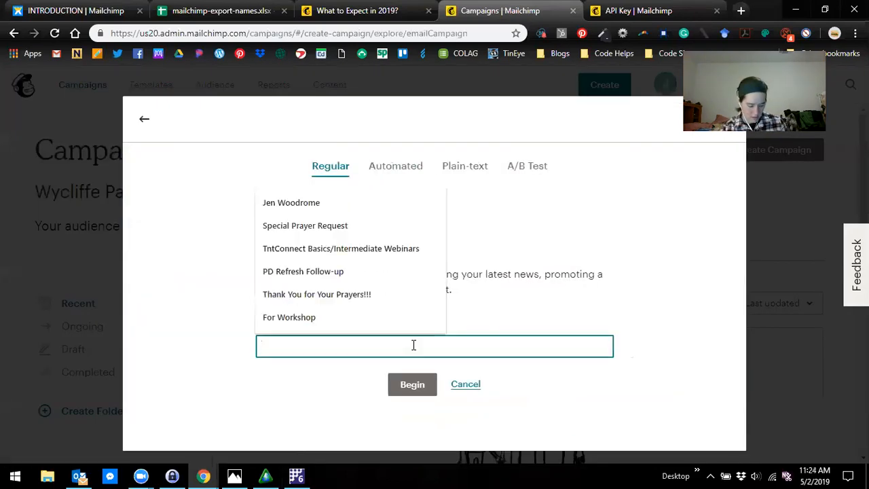
type("test")
left_click(265, 372)
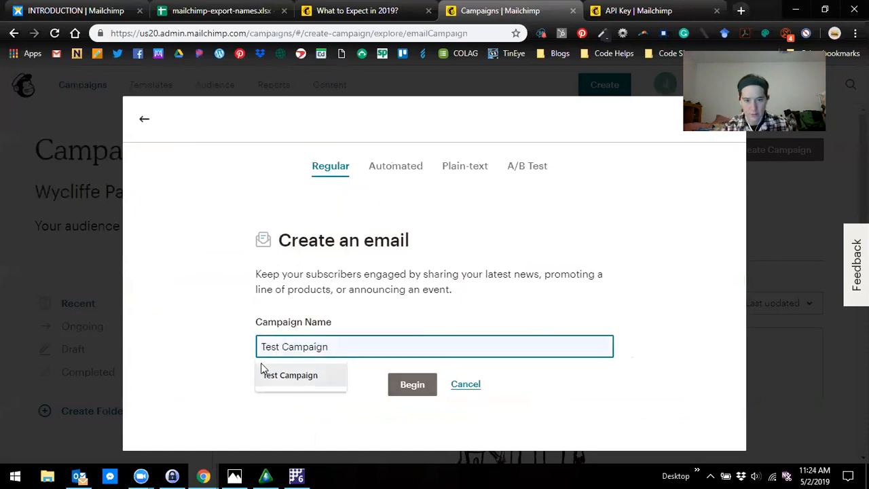
left_click(391, 387)
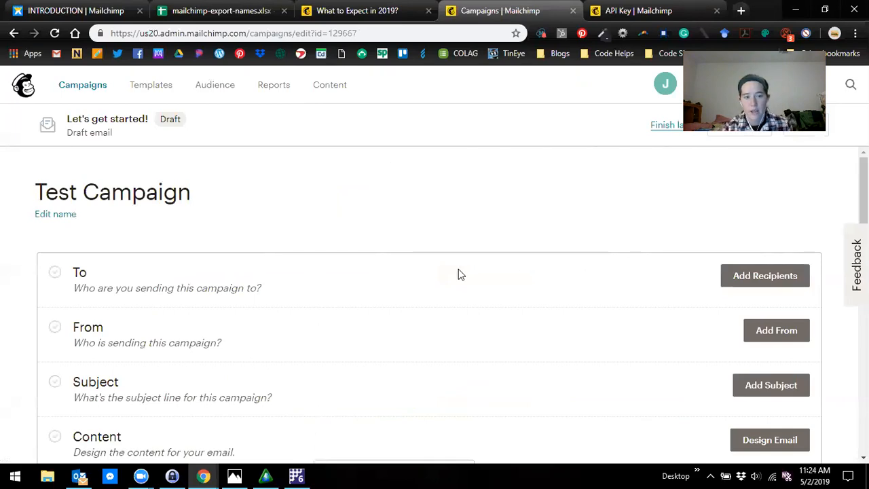
- Set the campaign's recipients to the St. Louis tag within the Wycliffe Partners audience and save
left_click(773, 286)
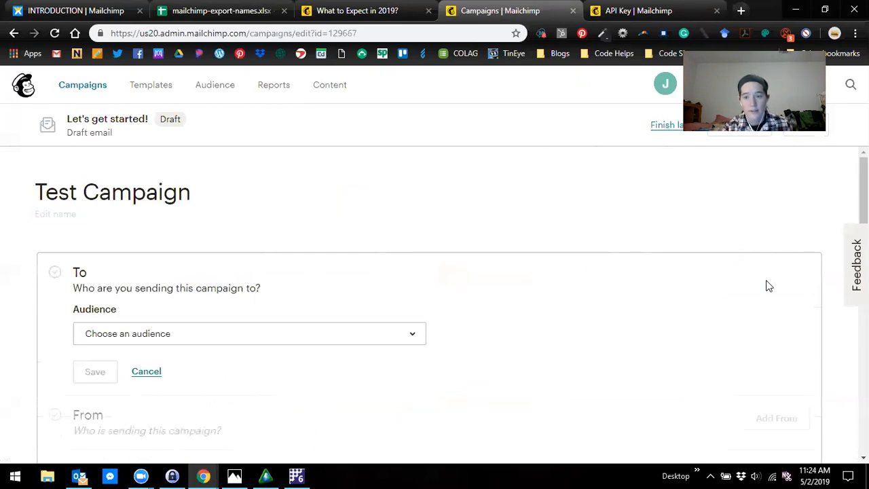
left_click(326, 270)
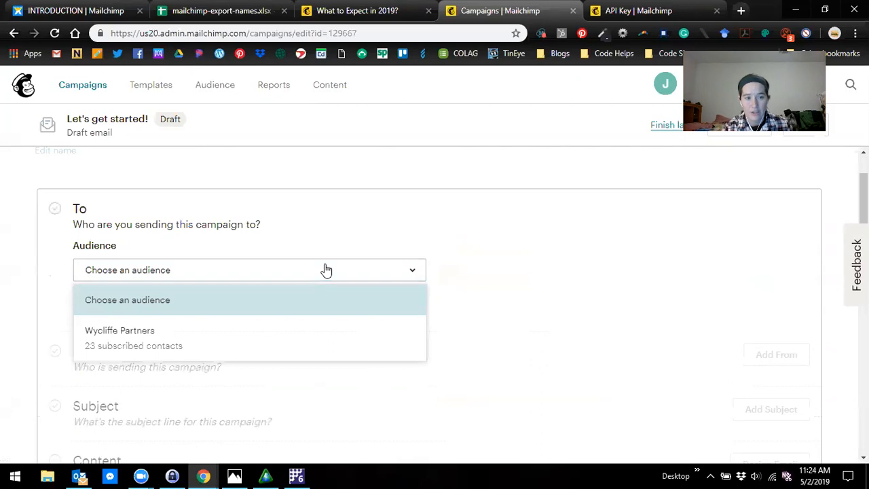
left_click(204, 329)
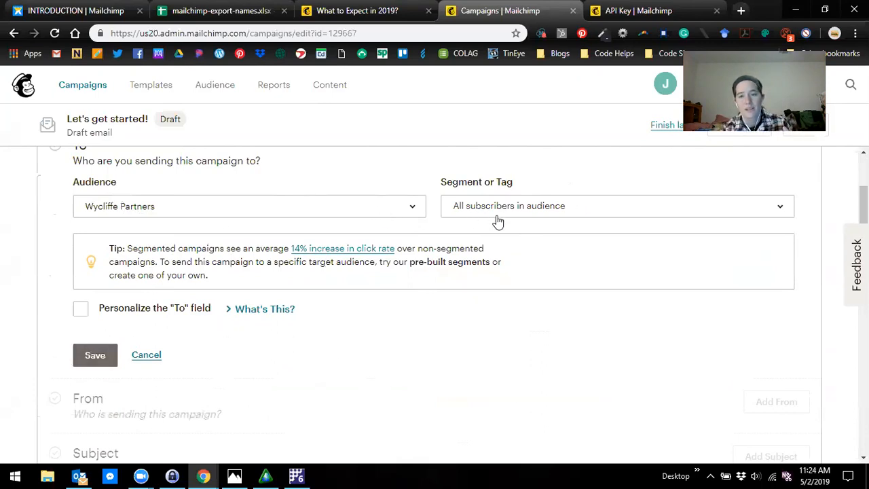
left_click(574, 217)
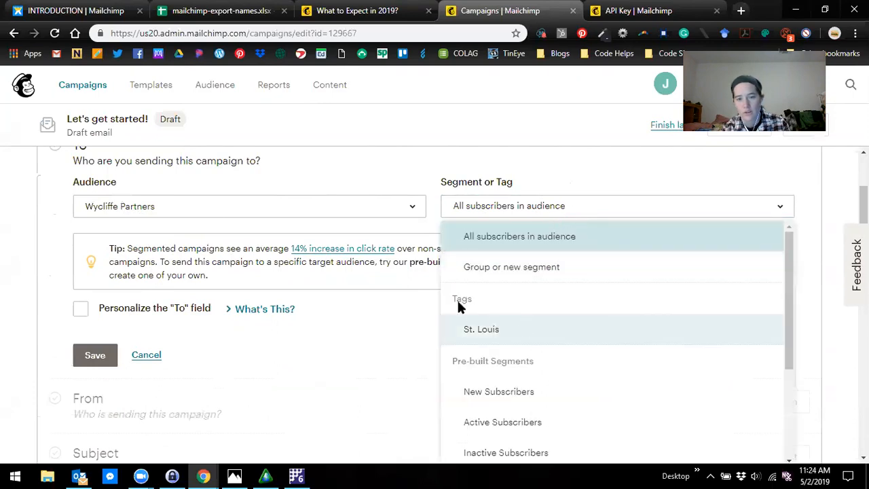
left_click(506, 330)
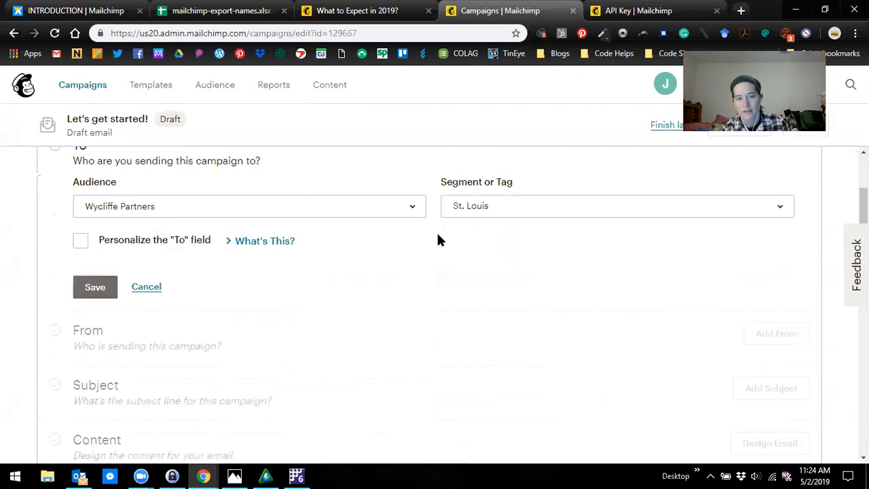
left_click(95, 291)
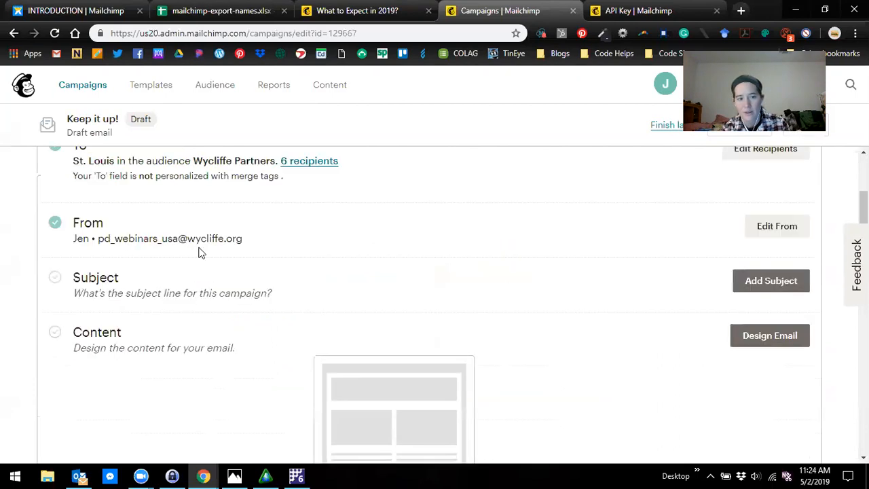
scroll(244, 306, "down", 1)
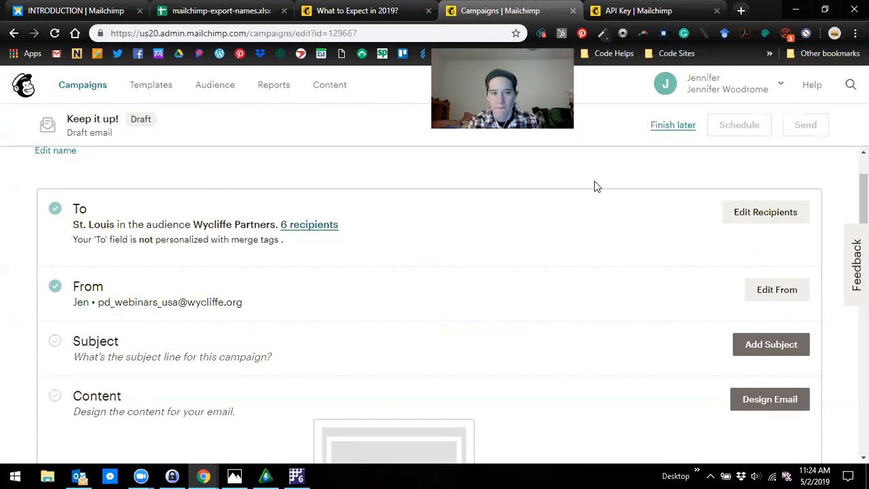
- Open the settings of the Wycliffe Partners audience
left_click(214, 84)
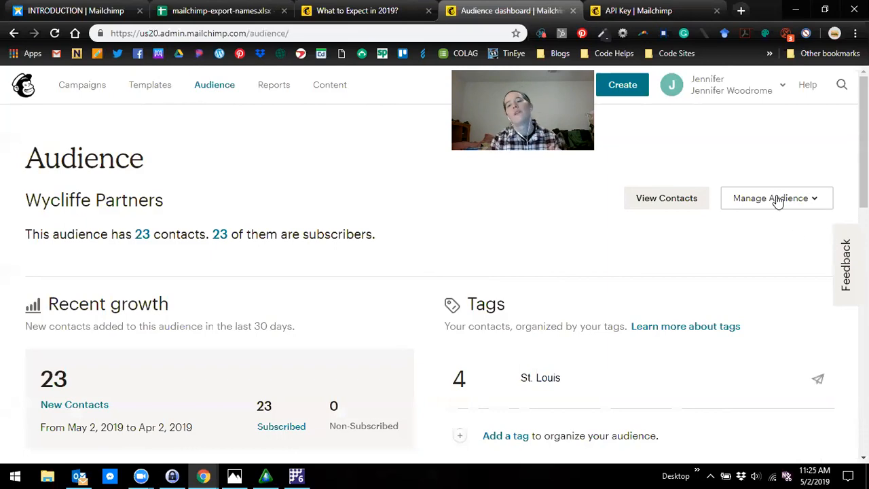
left_click(758, 206)
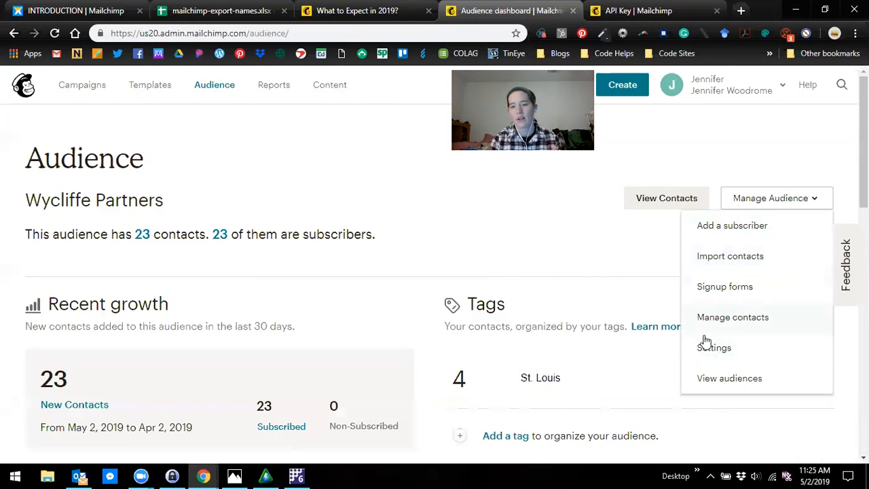
left_click(720, 352)
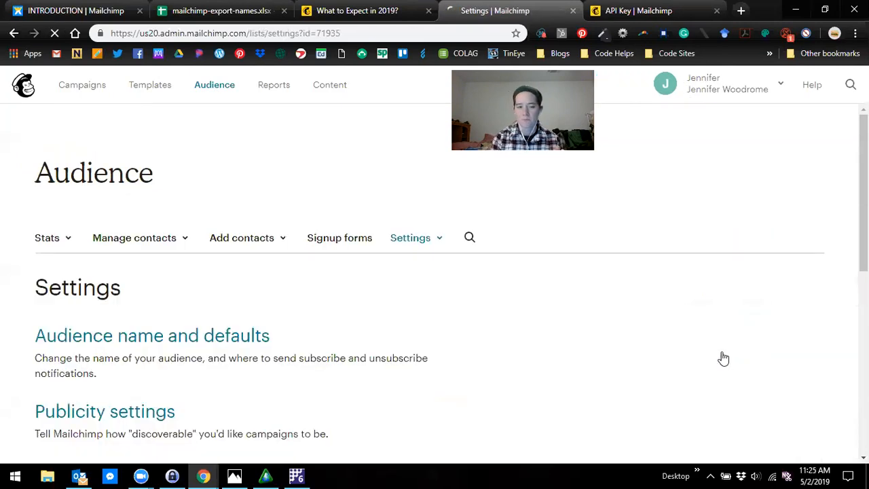
- Open the publicity settings of the Wycliffe Partners audience and set its campaigns to be public and discoverable
scroll(123, 251, "down", 4)
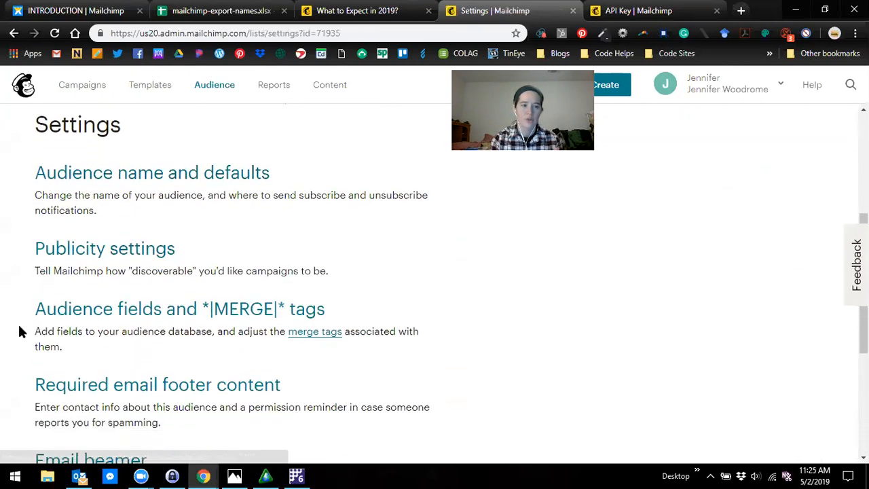
left_click(136, 257)
scroll(202, 289, "down", 4)
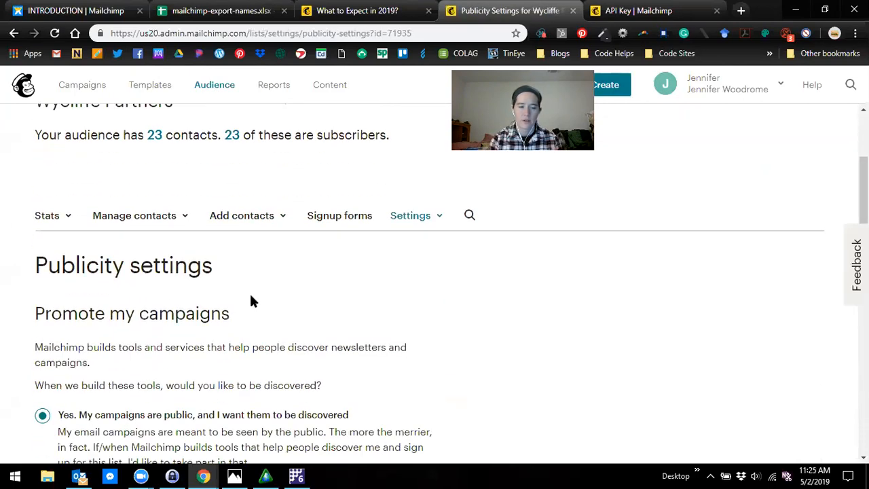
scroll(257, 302, "down", 1)
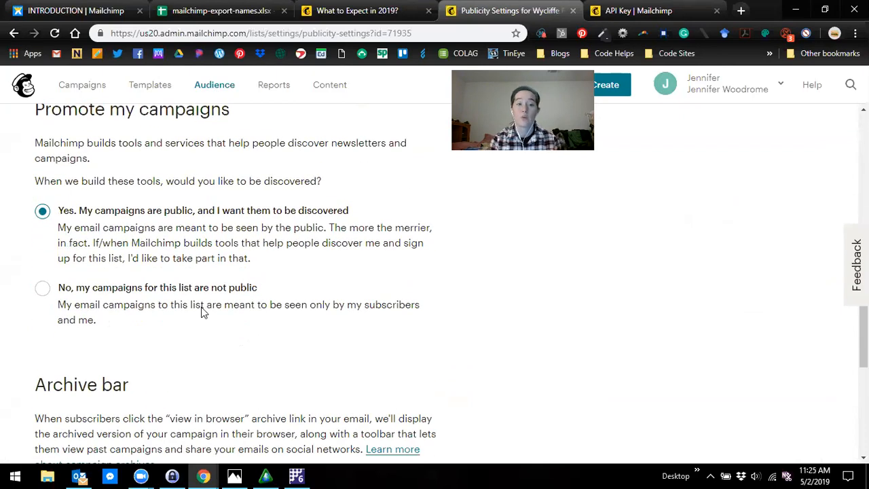
left_click(43, 288)
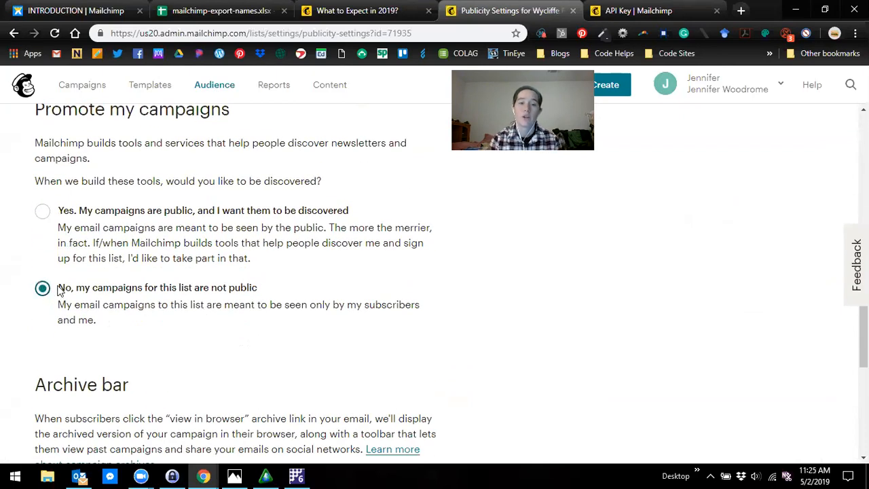
left_click(43, 212)
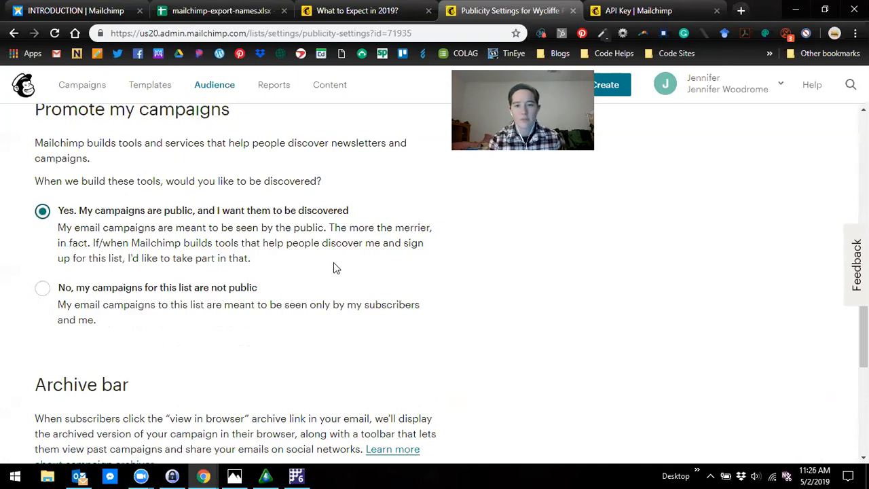
- Review the campaign discovery choices and the Archive bar options in the publicity settings
scroll(339, 239, "down", 1)
scroll(345, 252, "down", 1)
scroll(345, 253, "up", 2)
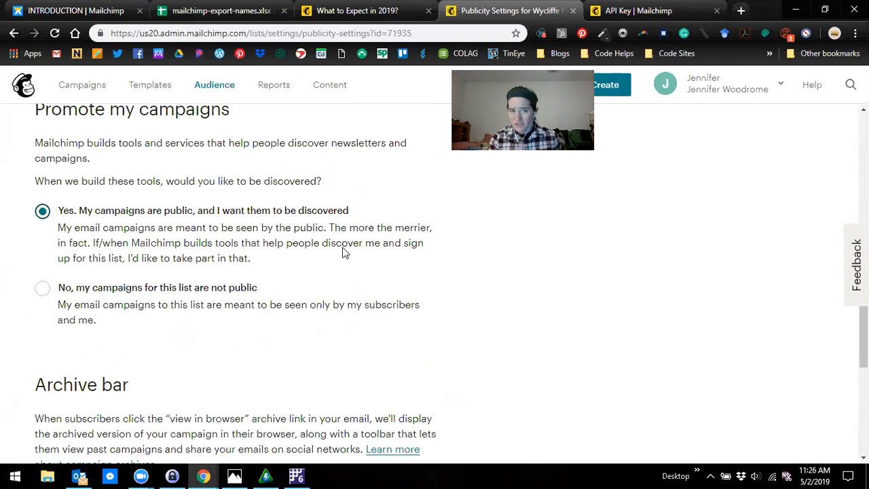
scroll(347, 258, "up", 1)
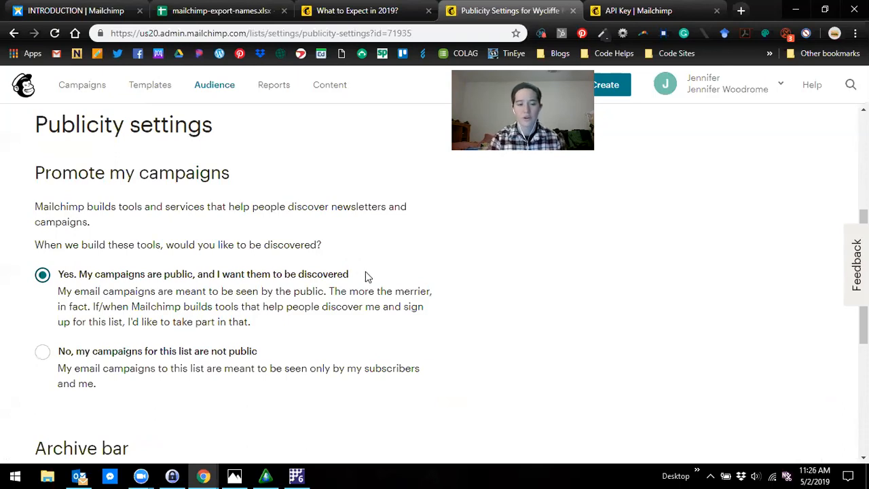
scroll(386, 274, "down", 1)
scroll(387, 275, "down", 3)
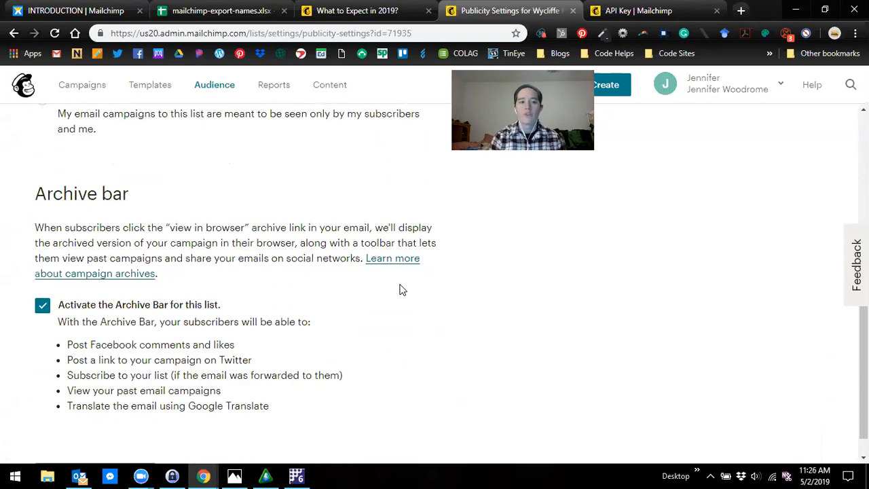
- Open the past issues from the "What to Expect in 2019?" email's archive bar and examine the list of archived campaigns
left_click(347, 11)
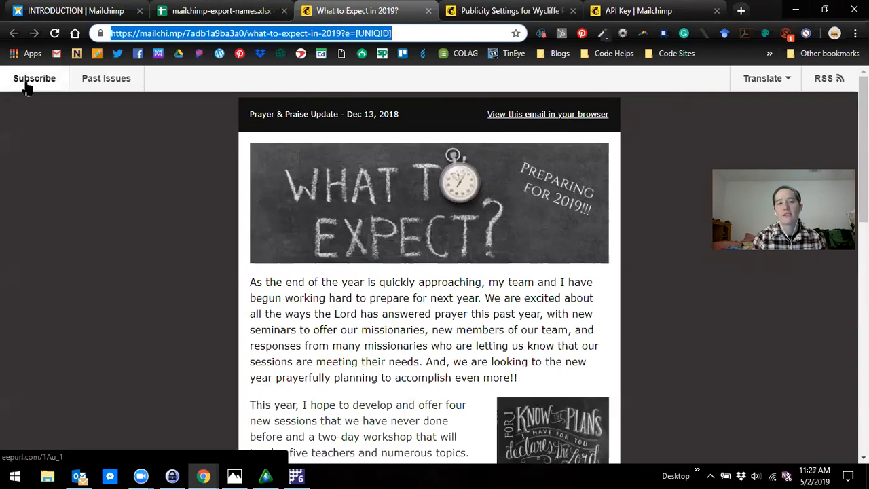
left_click(107, 80)
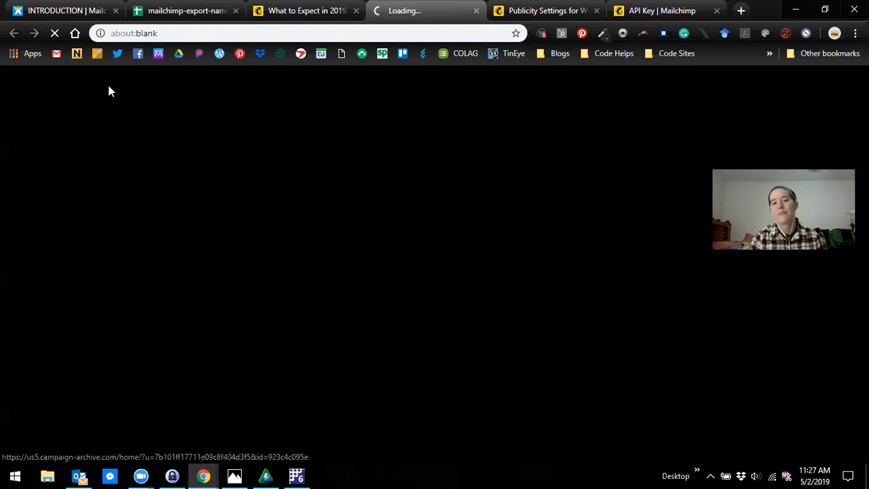
scroll(530, 214, "down", 1)
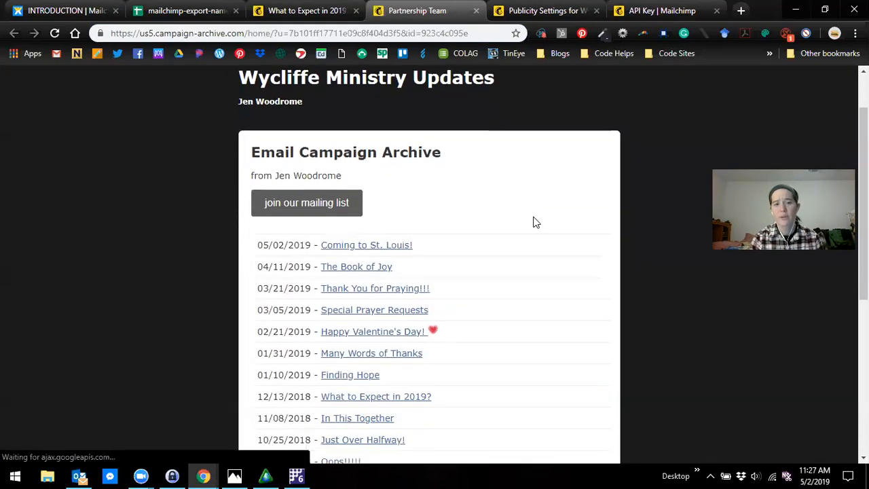
scroll(537, 222, "down", 5)
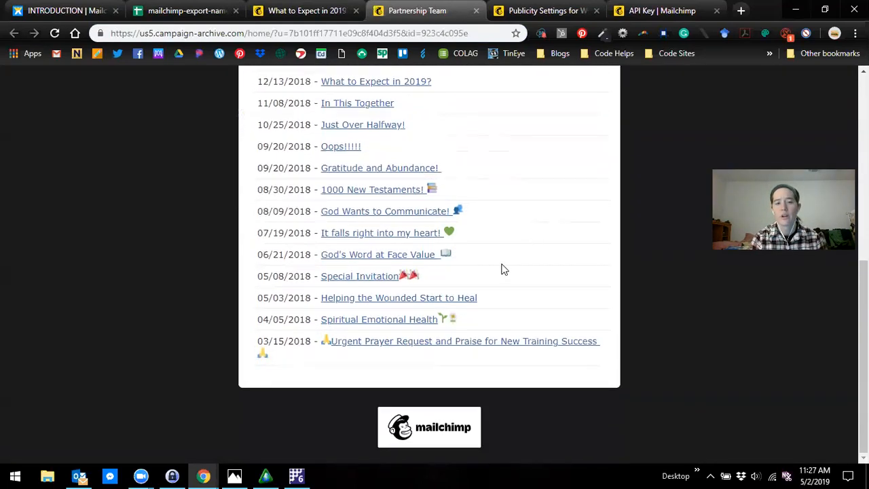
scroll(408, 326, "up", 4)
scroll(400, 197, "down", 1)
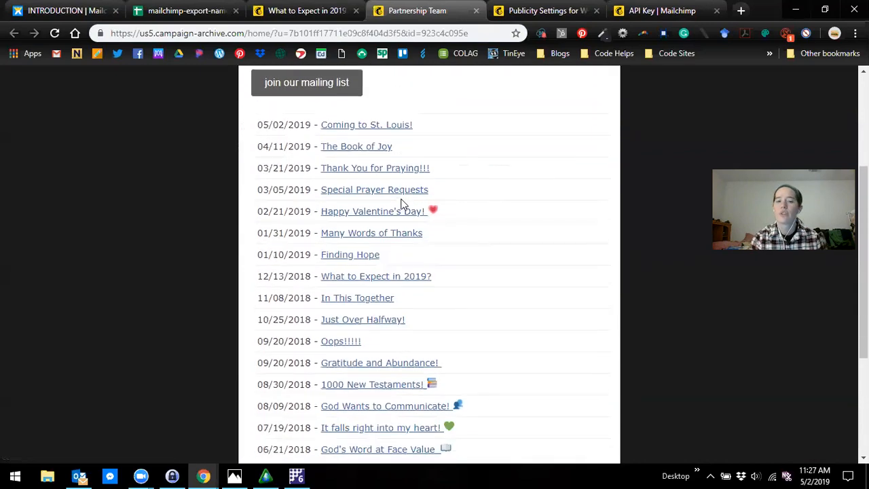
scroll(400, 217, "down", 3)
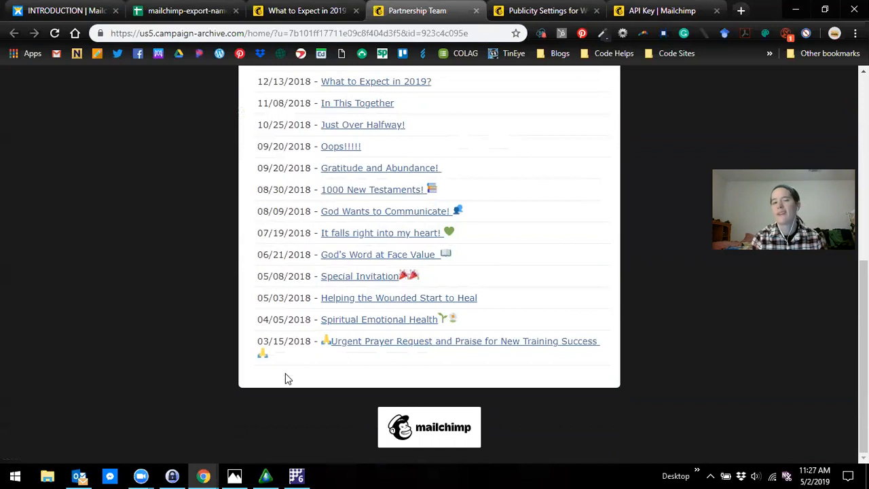
scroll(343, 343, "up", 1)
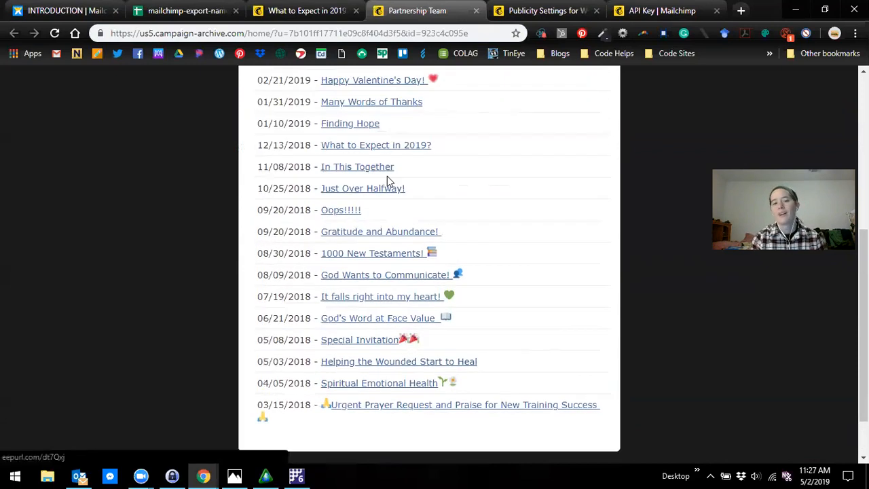
scroll(377, 113, "up", 2)
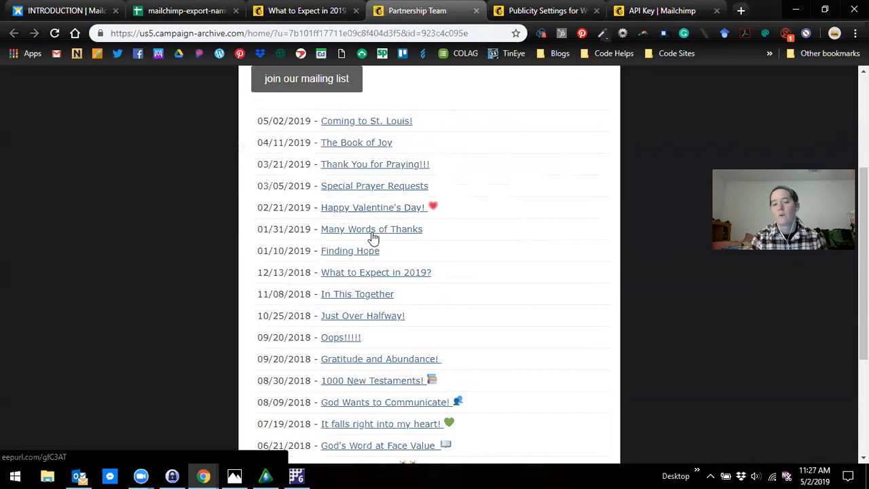
scroll(374, 235, "up", 1)
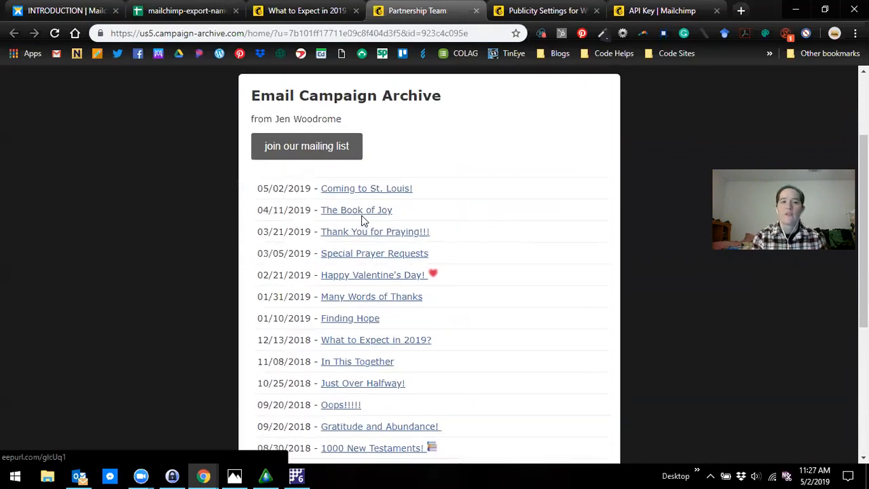
scroll(360, 220, "up", 2)
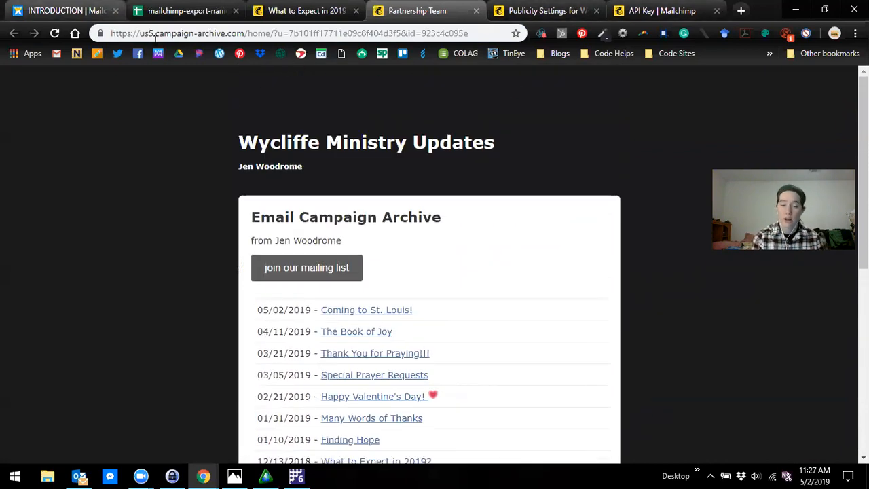
- Return to the audience's publicity settings, keep the Archive Bar activated for this list and save the settings
left_click(529, 15)
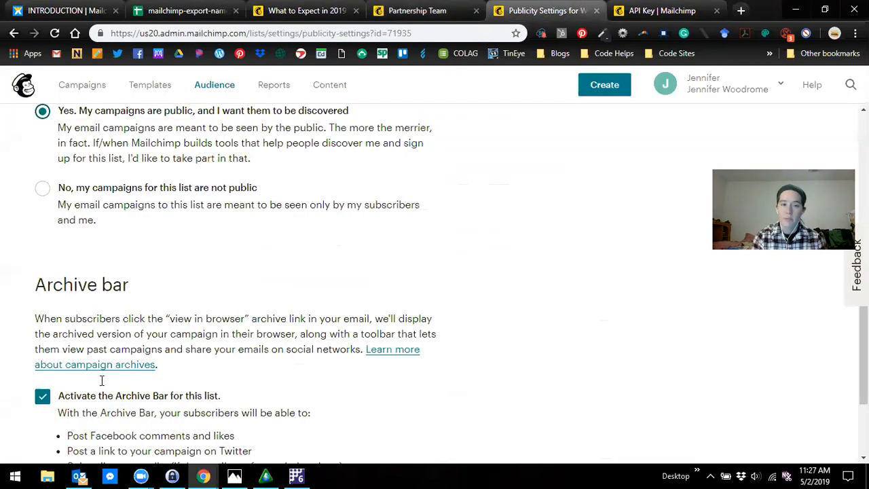
scroll(102, 381, "down", 1)
left_click(42, 332)
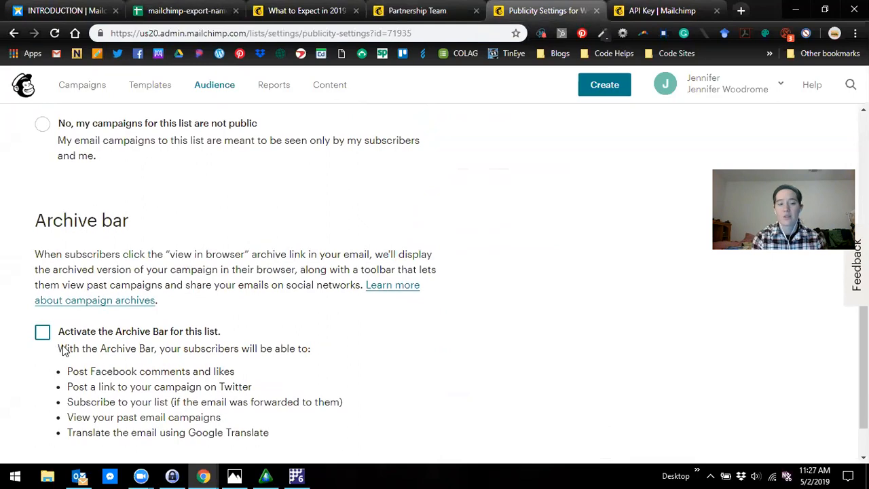
scroll(68, 351, "down", 1)
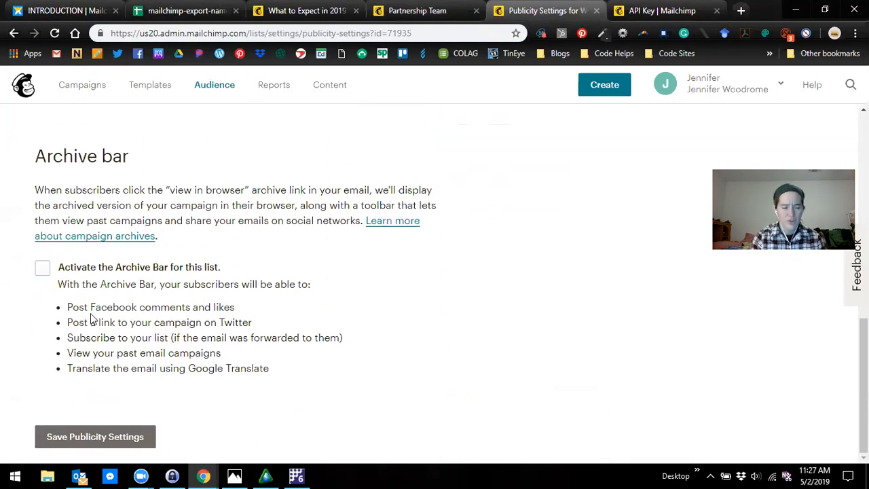
left_click(141, 349)
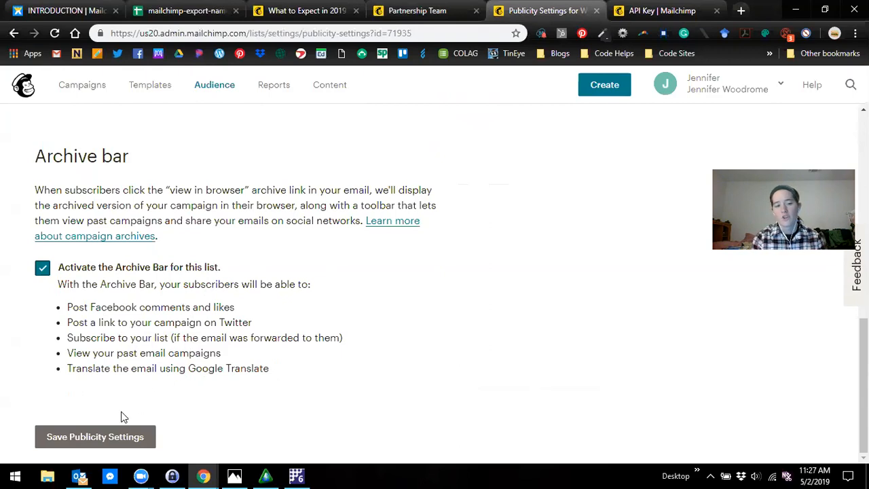
left_click(71, 438)
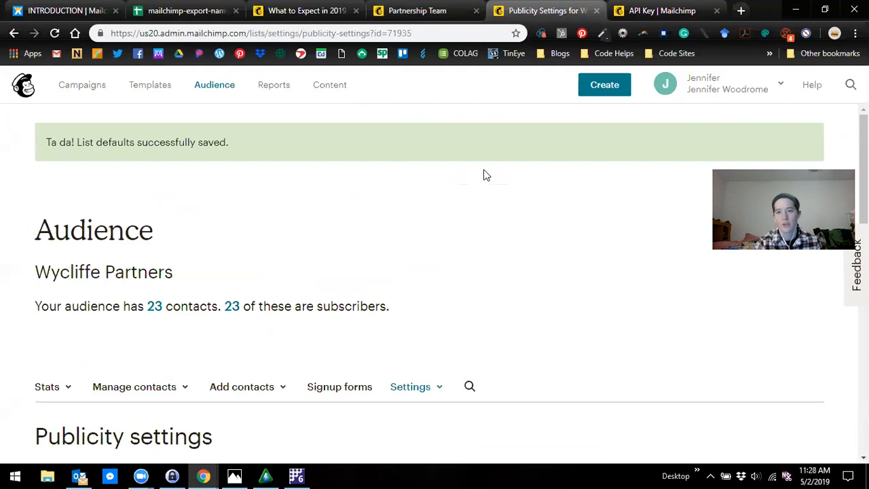
- Open the domain settings of the account and dismiss the help prompt covering the wycliffe.org entry
left_click(732, 81)
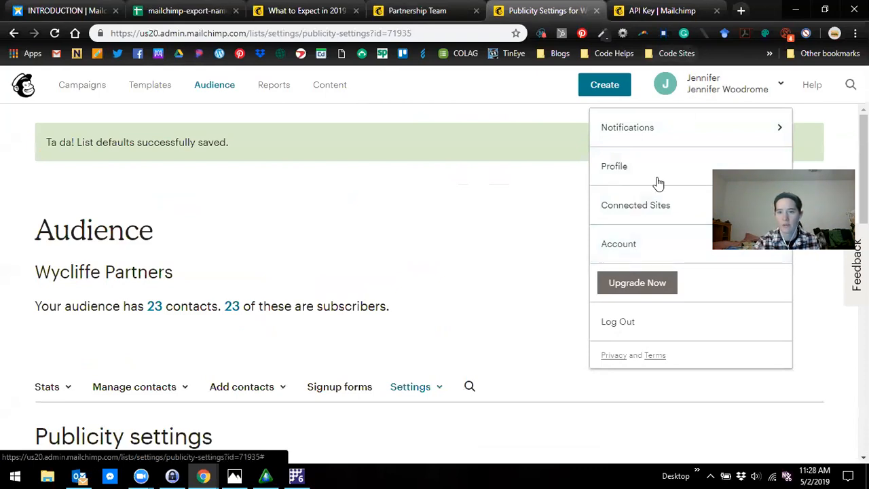
left_click(644, 238)
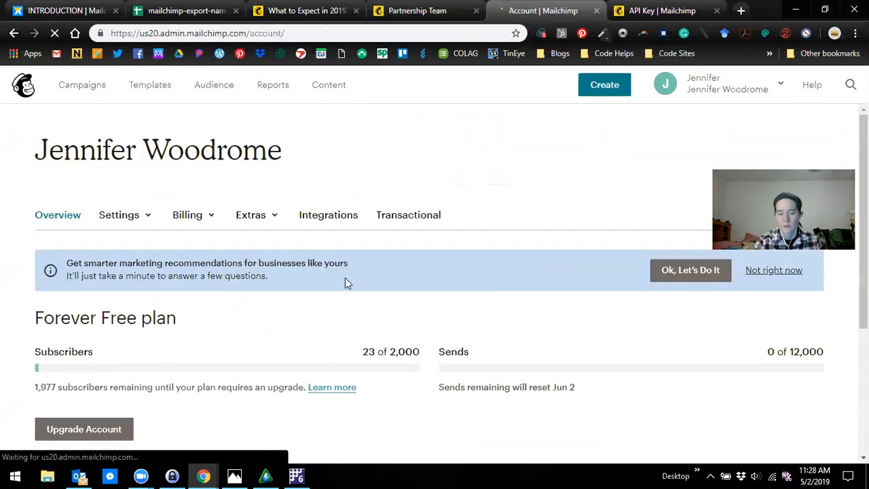
left_click(140, 222)
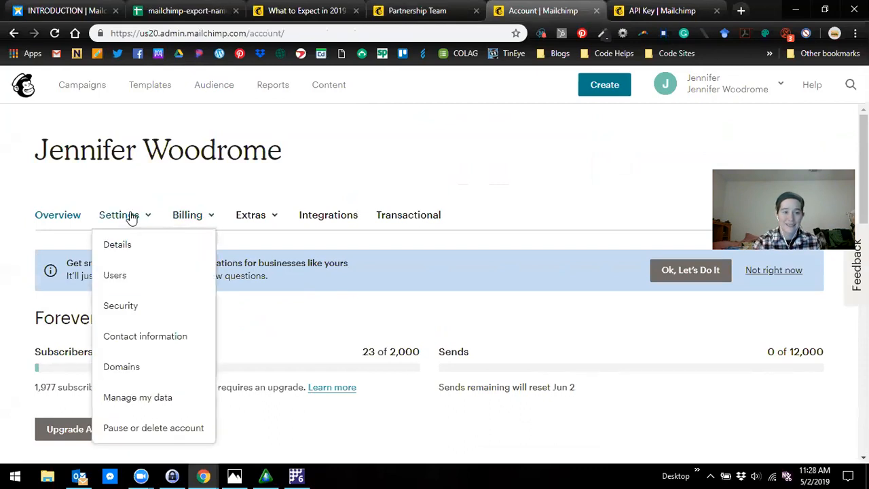
left_click(131, 370)
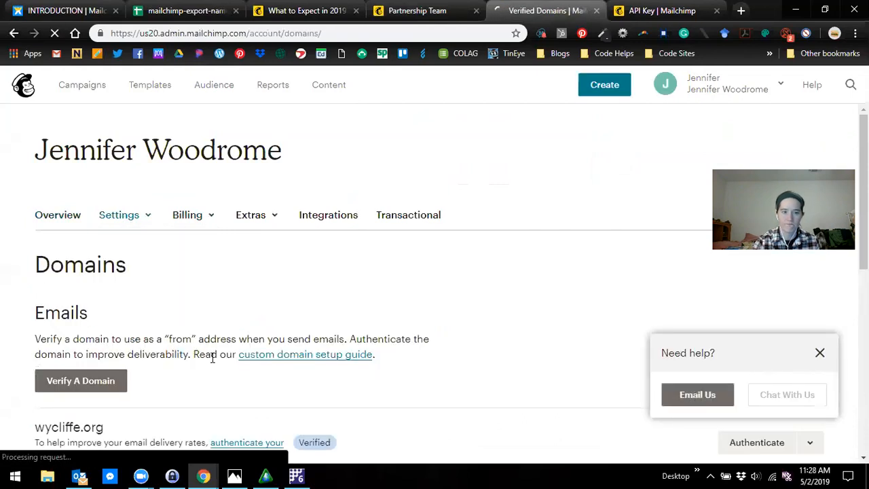
scroll(338, 235, "down", 1)
scroll(338, 238, "down", 2)
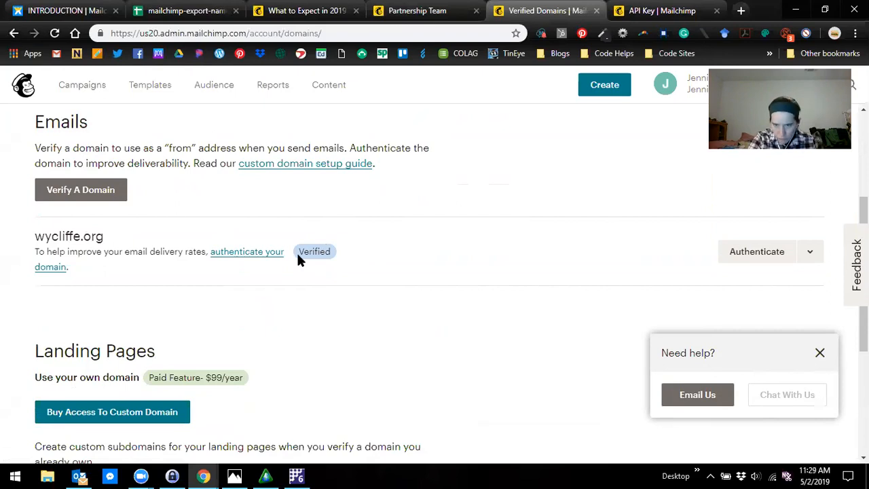
left_click(821, 352)
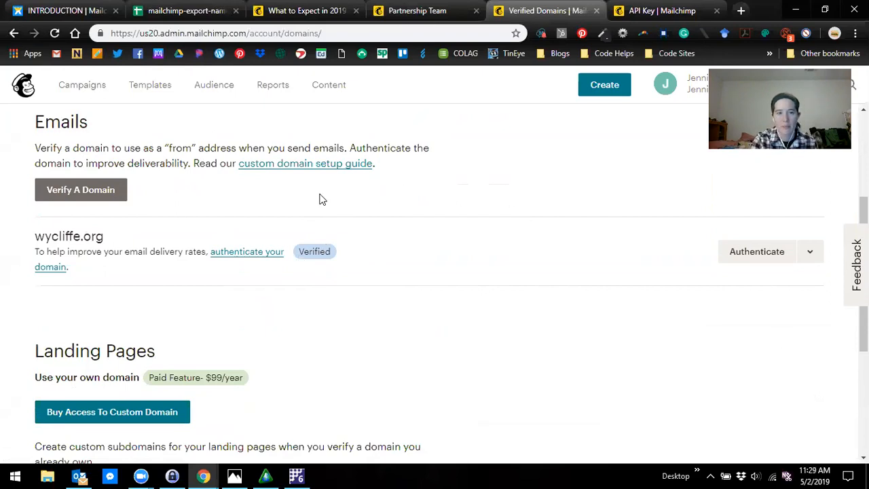
- Authenticate the verified wycliffe.org email domain and check its entry under Domains
left_click(761, 254)
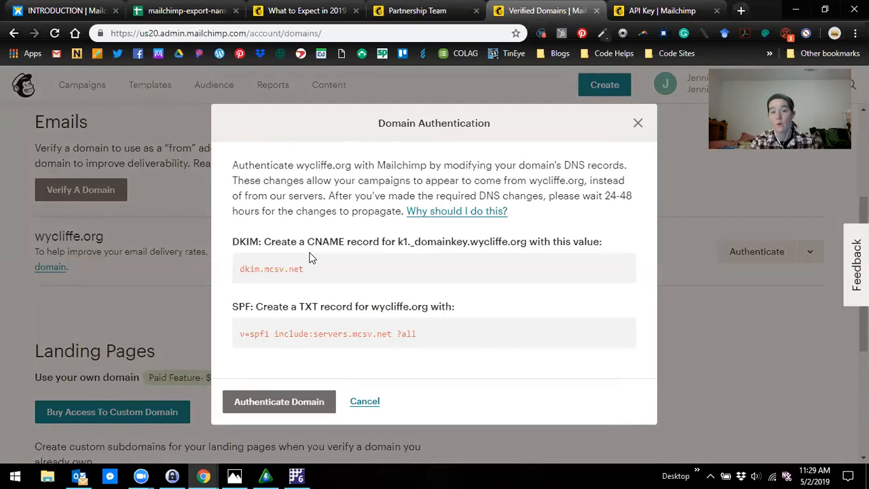
left_click(238, 409)
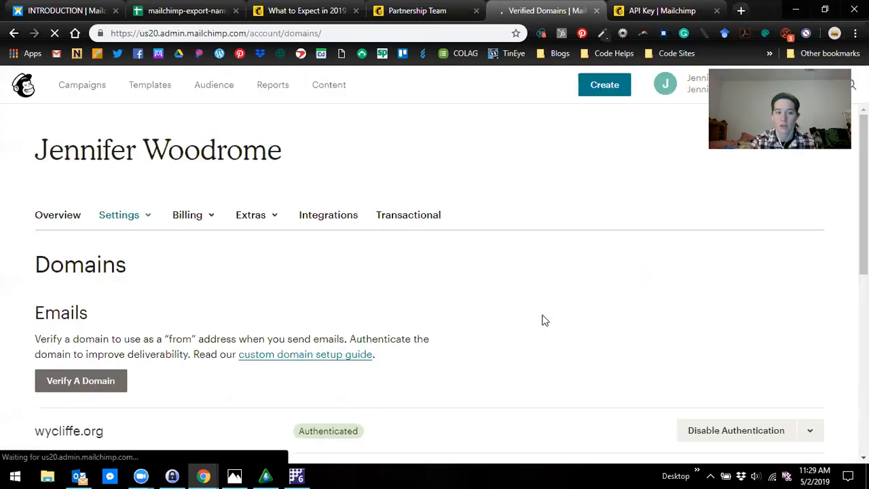
scroll(345, 260, "down", 3)
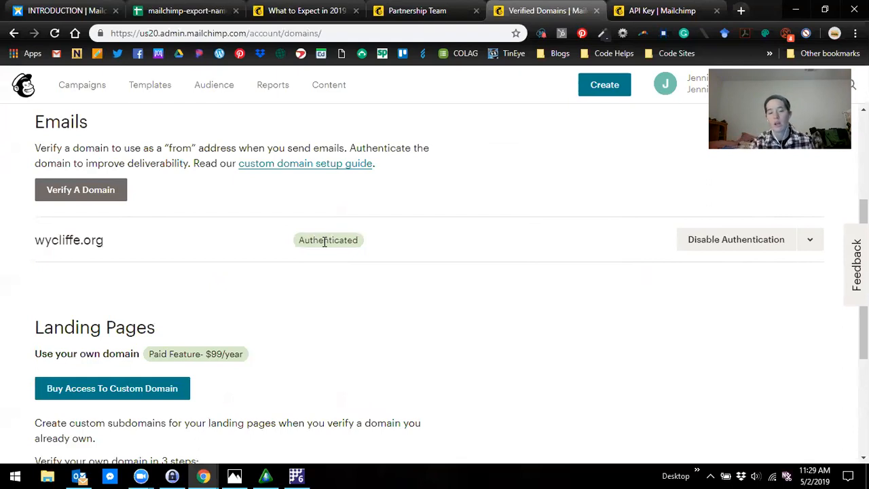
scroll(325, 242, "up", 3)
scroll(323, 225, "down", 2)
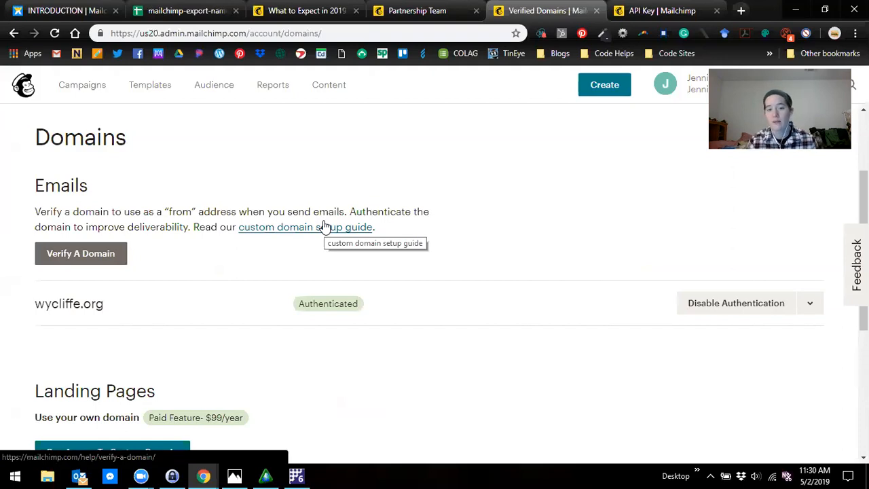
scroll(224, 170, "up", 2)
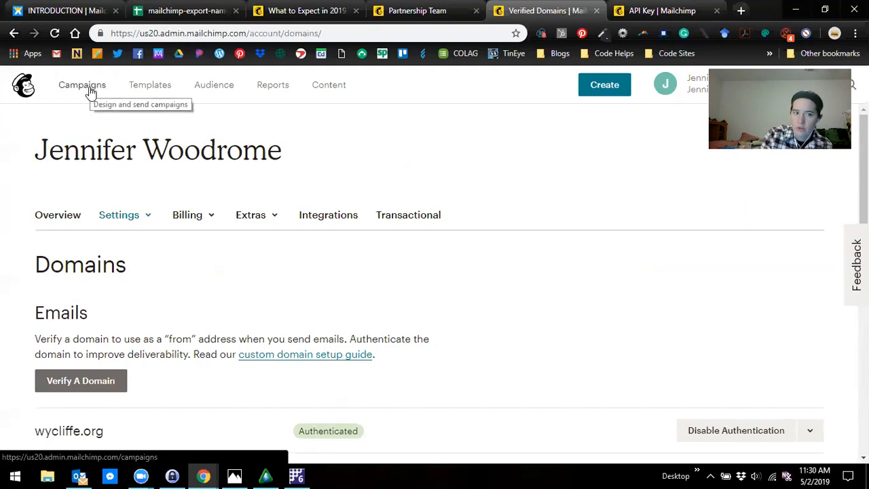
- Show the campaigns list and go to the webinar schedule on the home page of the Mailchimp resource site
left_click(91, 92)
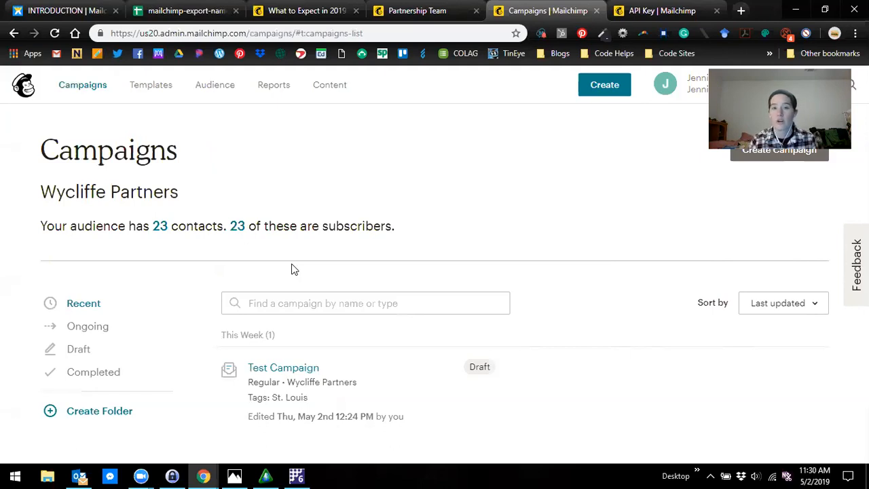
left_click(85, 15)
scroll(396, 198, "up", 4)
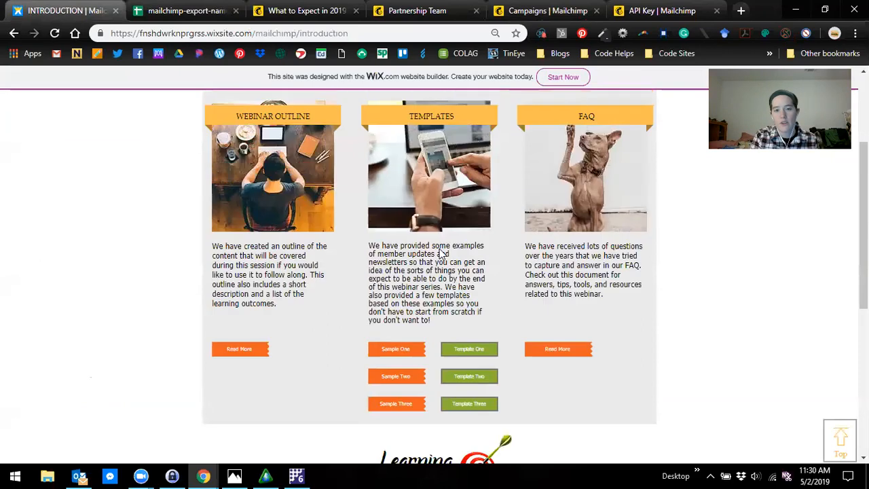
left_click(292, 194)
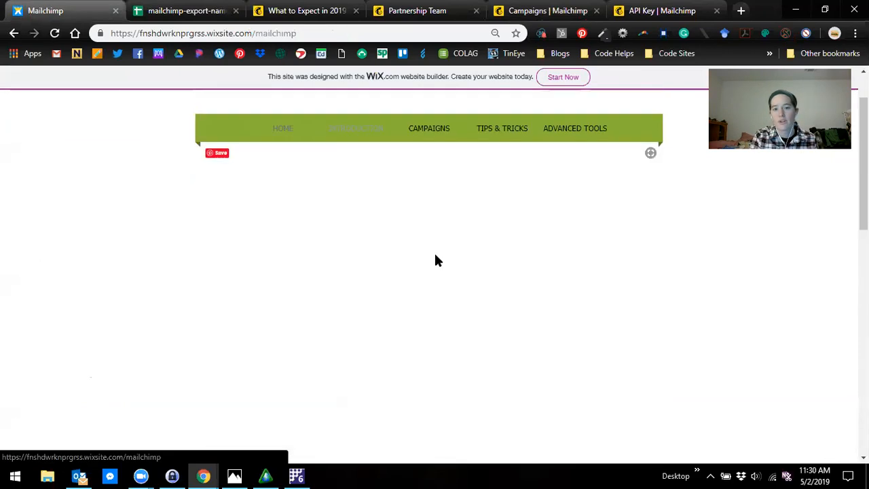
scroll(452, 290, "down", 4)
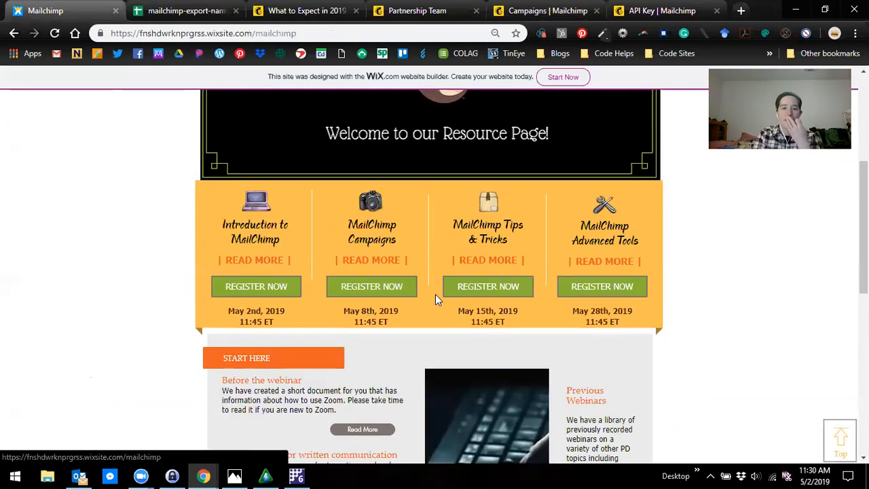